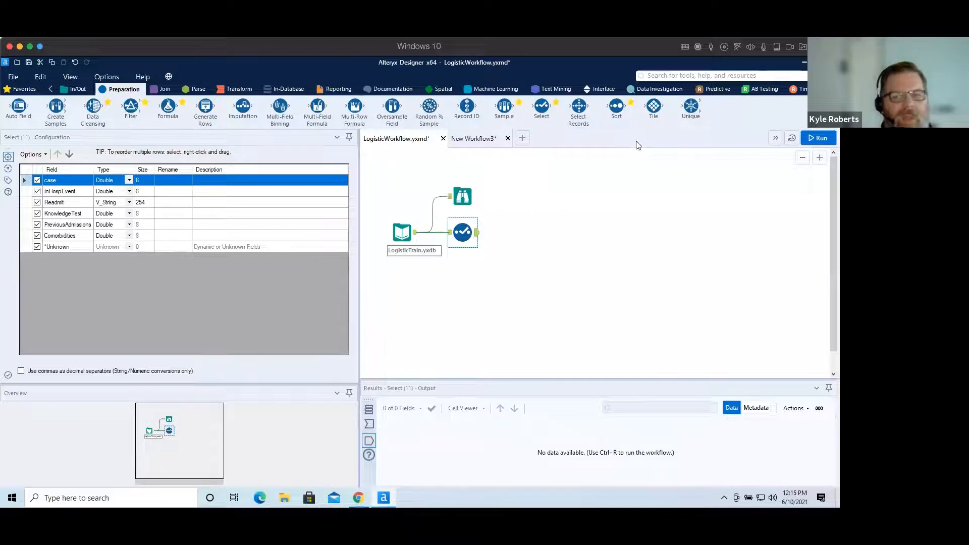
Run the workflow and enlarge the results area to view the input records.
click(818, 138)
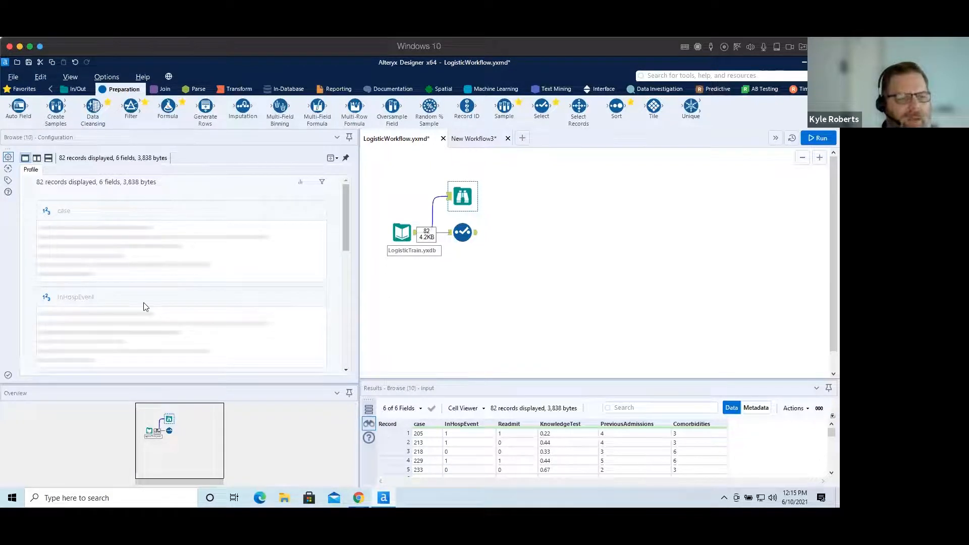
drag(343, 213, 369, 370)
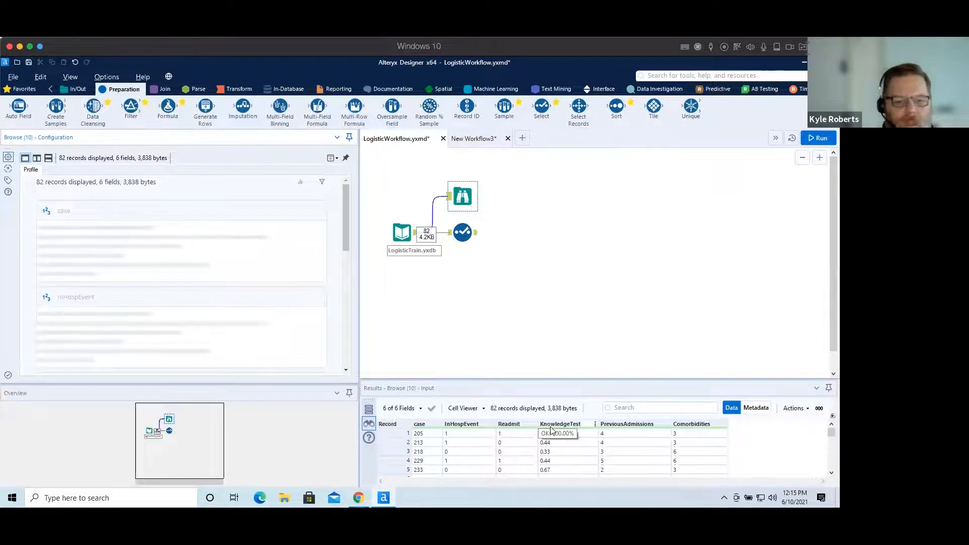
drag(548, 379, 548, 281)
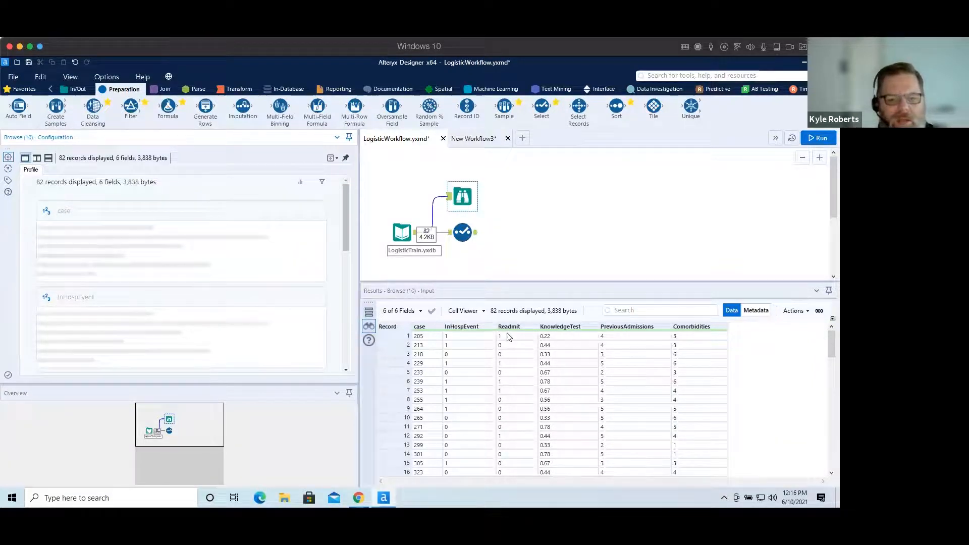
Examine the Select tool's field types and the Browse profile of each field, including KnowledgeTest's distinct values and summary.
click(460, 236)
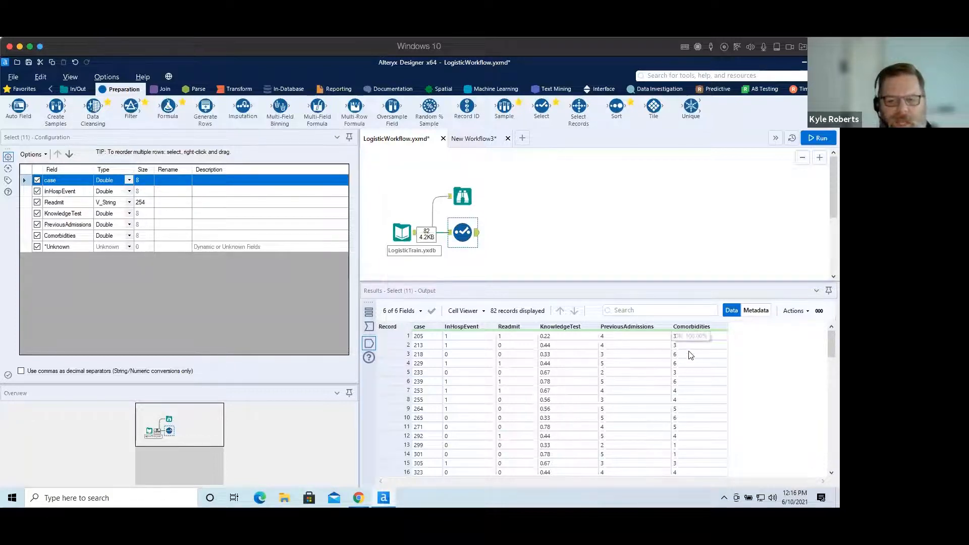
click(461, 197)
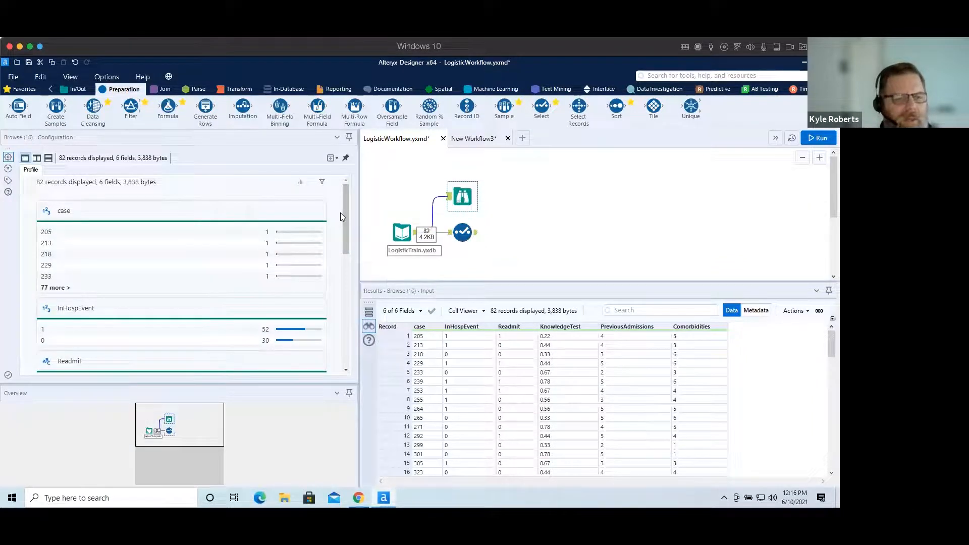
drag(343, 216, 345, 238)
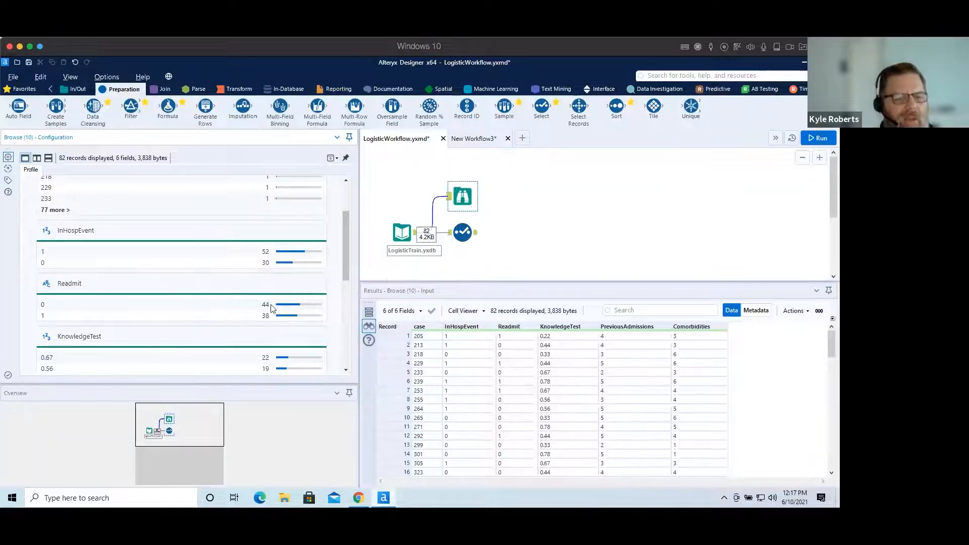
mouse_move(313, 309)
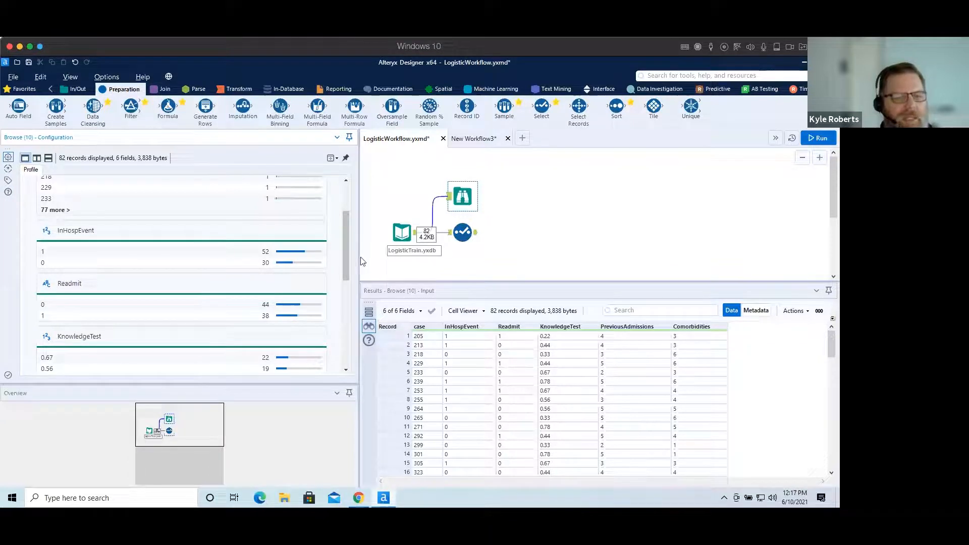
drag(349, 252, 346, 283)
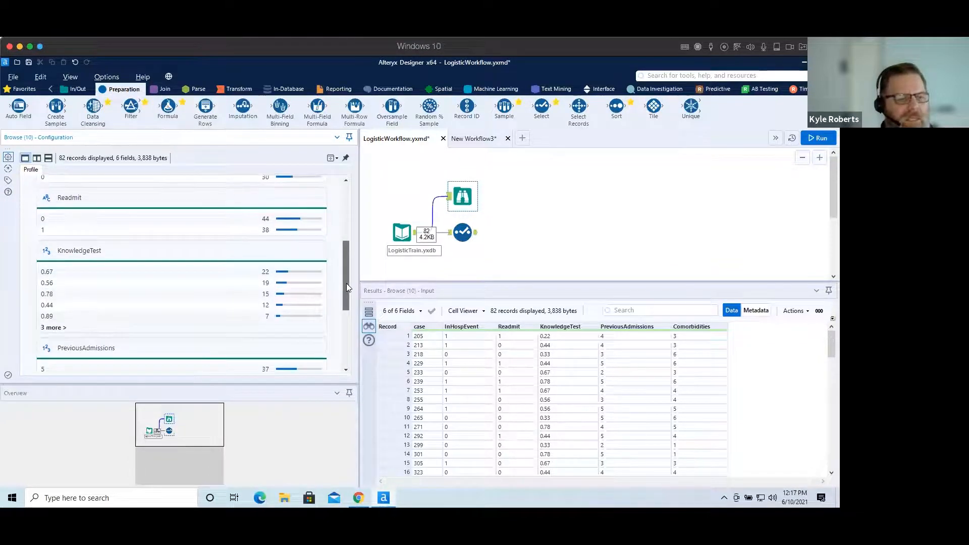
click(53, 328)
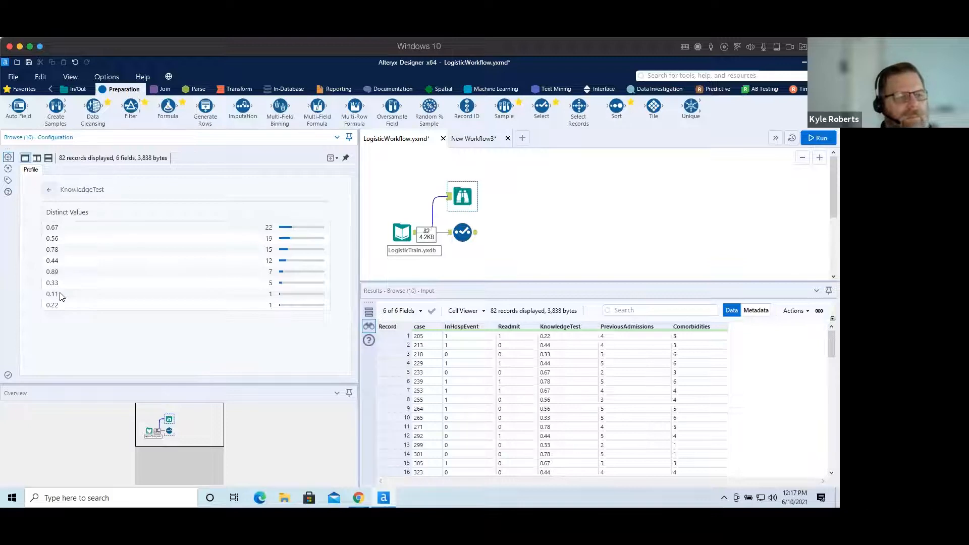
click(49, 190)
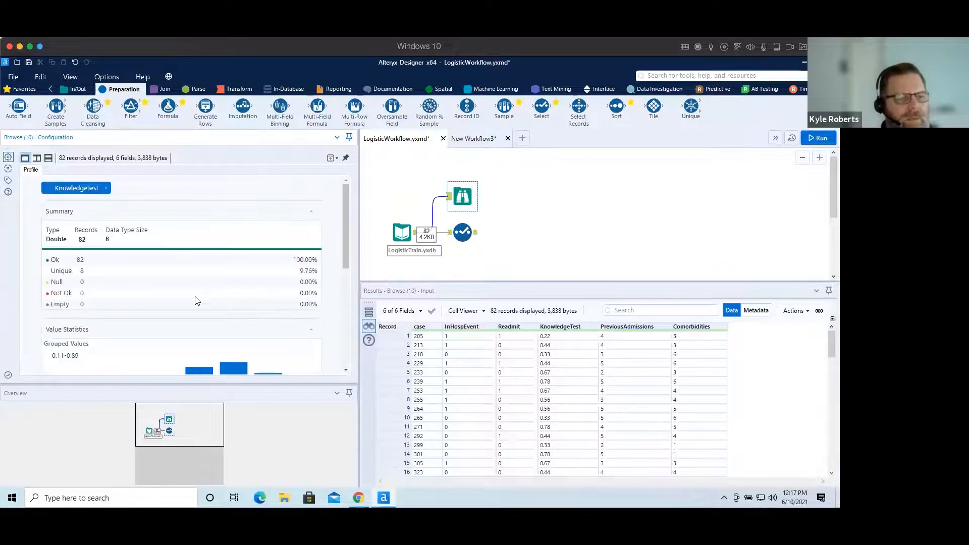
click(104, 189)
drag(345, 207, 359, 313)
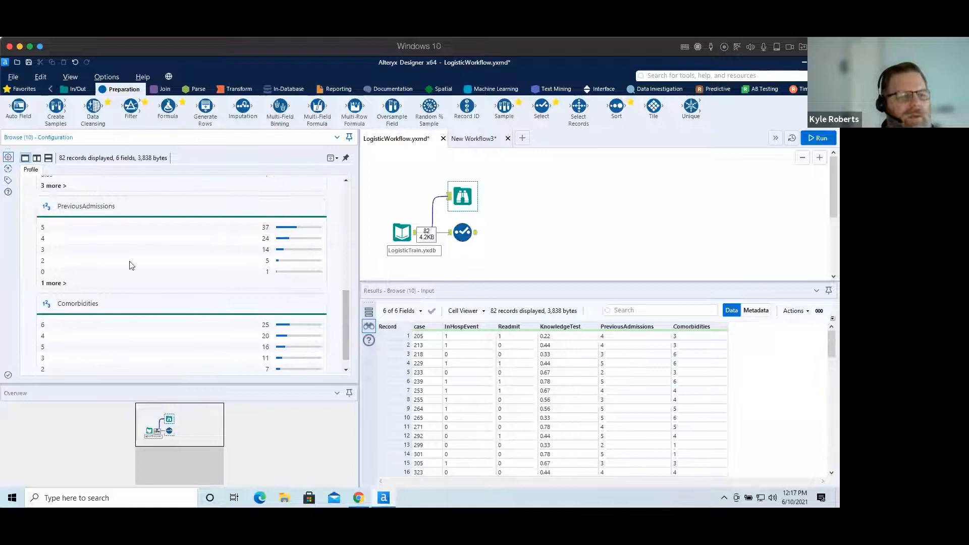
Examine the distinct values, summary and value statistics of the PreviousAdmissions and Comorbidities fields in the Browse profile.
click(54, 283)
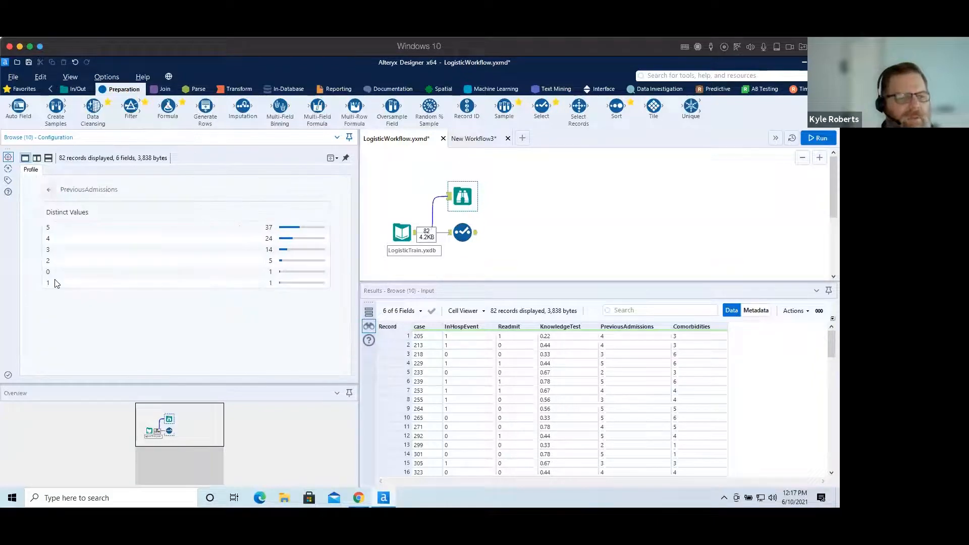
click(76, 192)
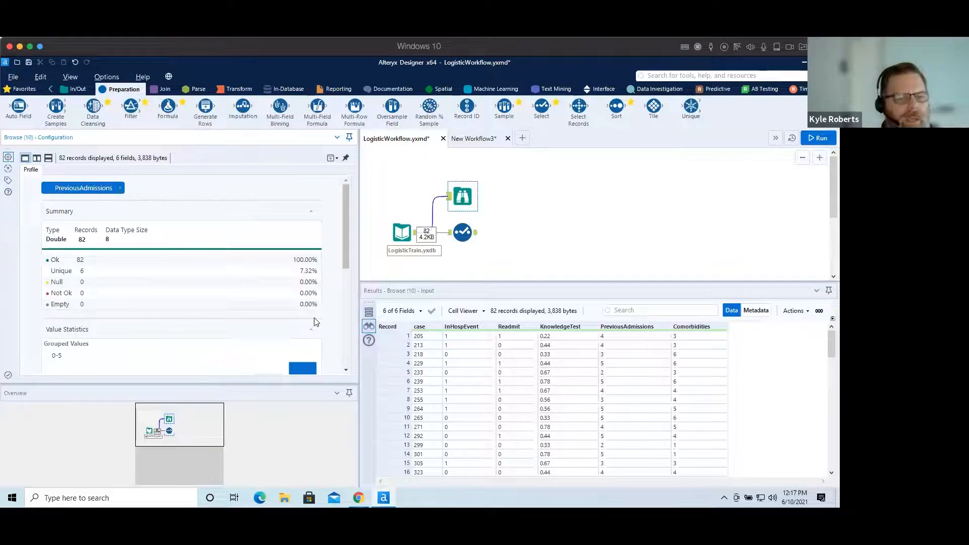
drag(342, 232, 356, 287)
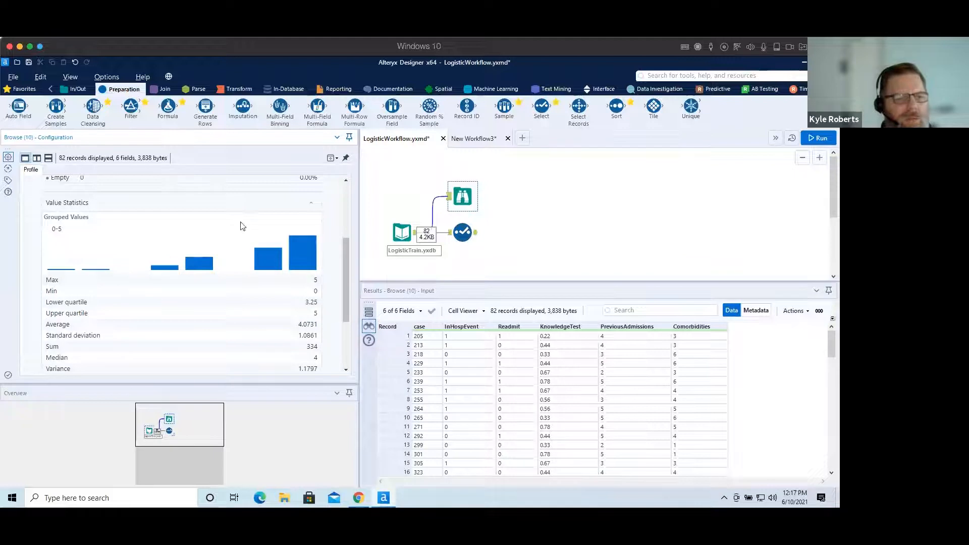
scroll(304, 240, up, 5)
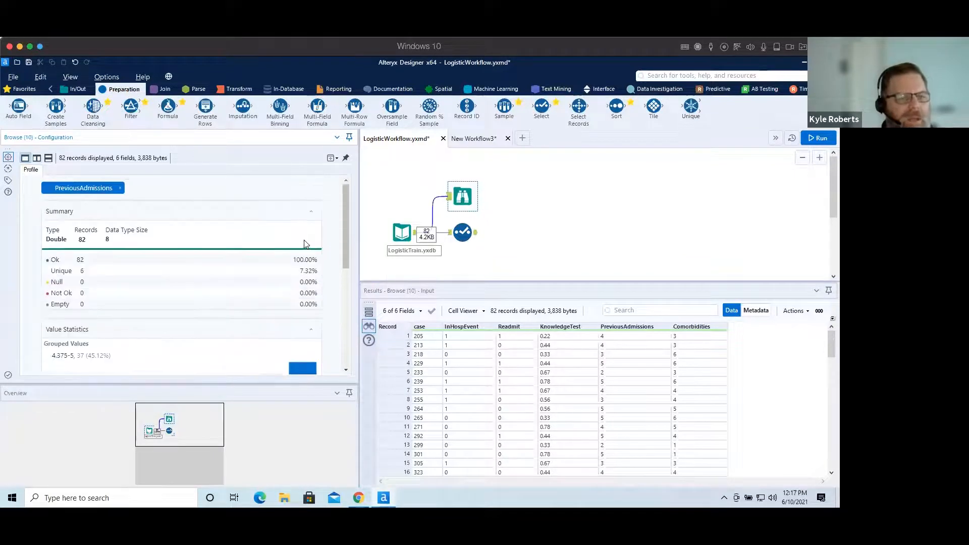
click(120, 188)
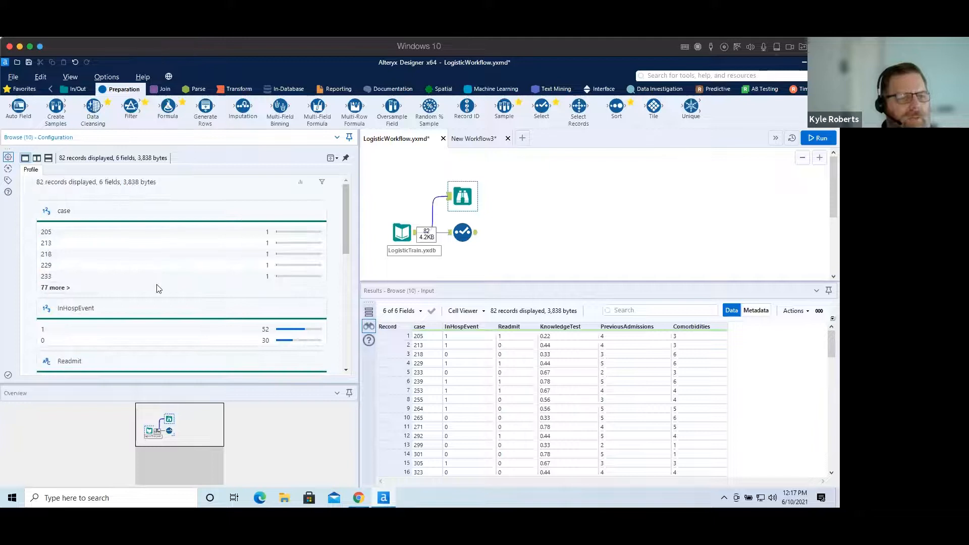
scroll(259, 300, down, 6)
scroll(257, 301, down, 2)
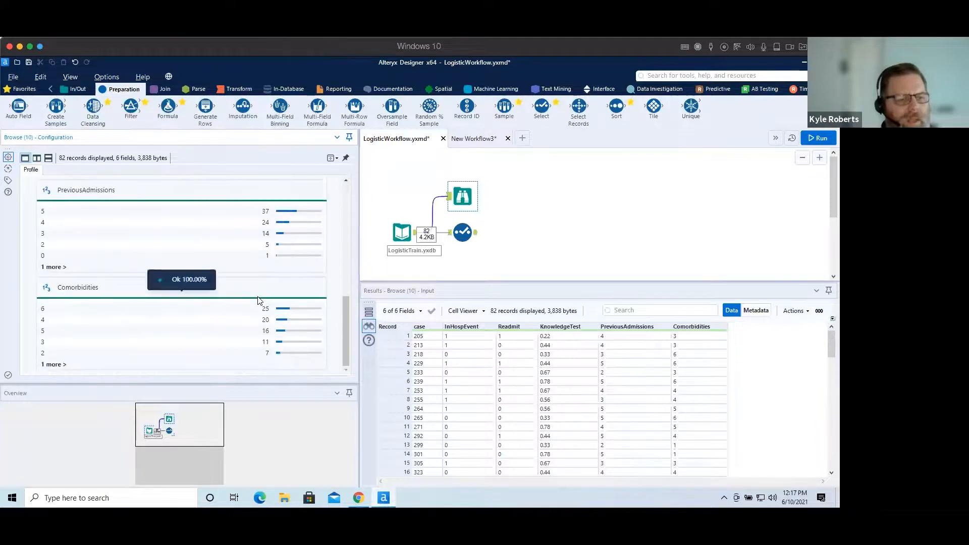
click(48, 365)
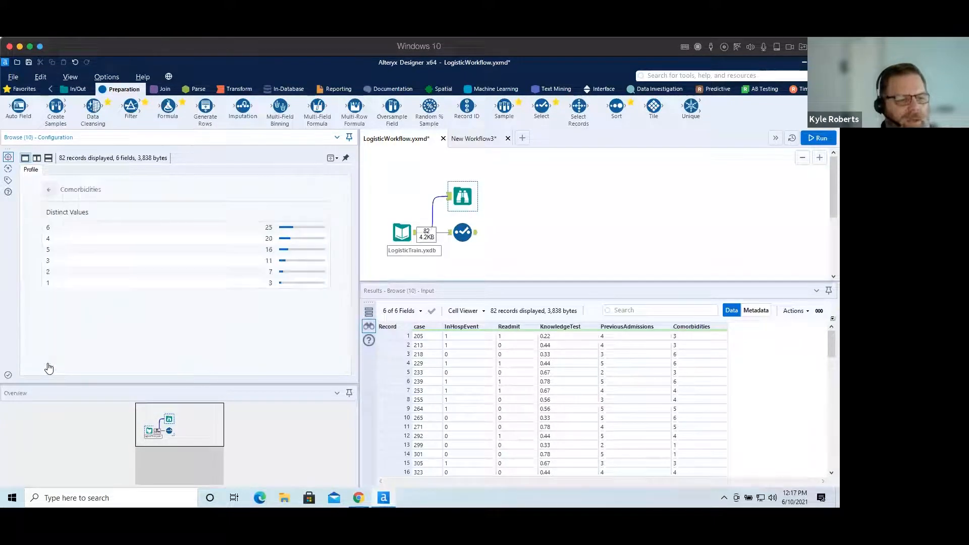
click(87, 190)
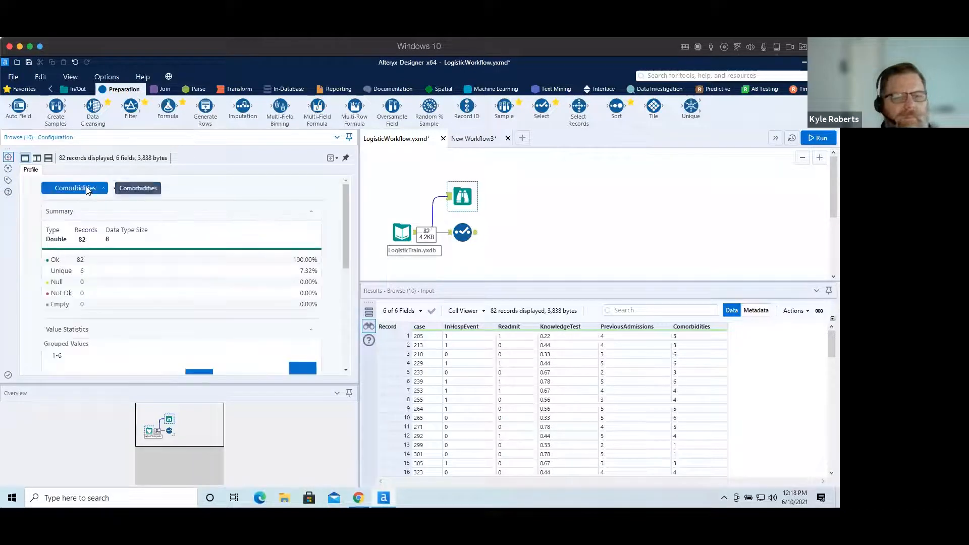
drag(345, 218, 348, 268)
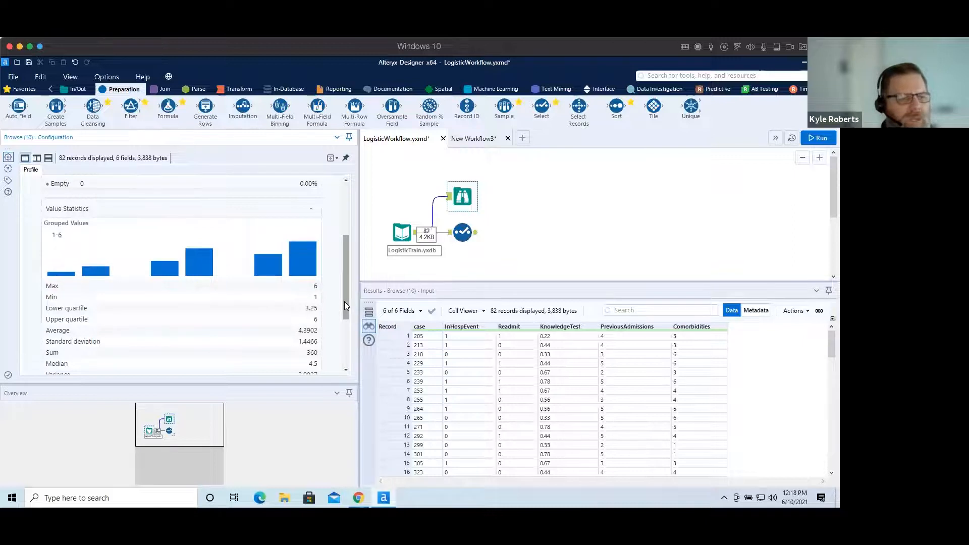
drag(346, 301, 303, 148)
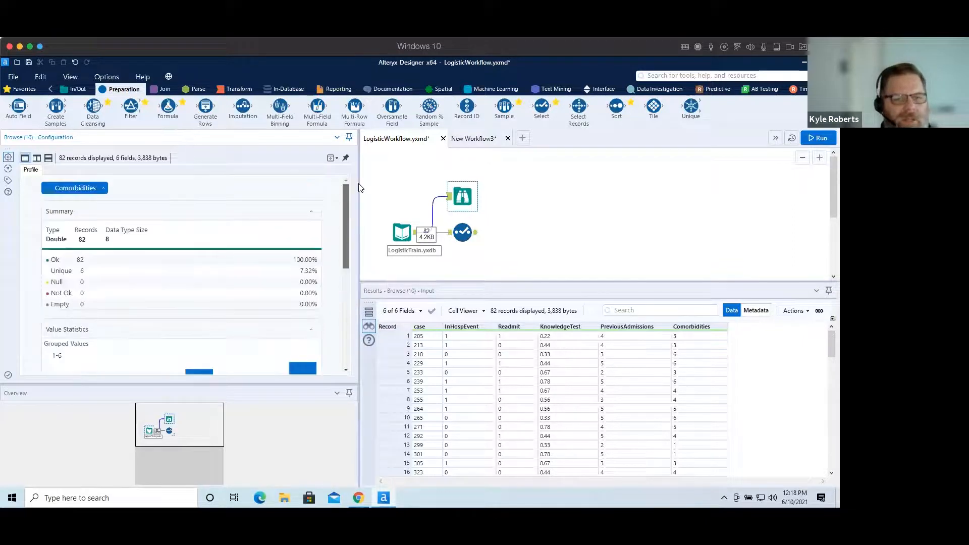
Add a Logistic Regression tool to the canvas, connected after the Select tool.
click(558, 225)
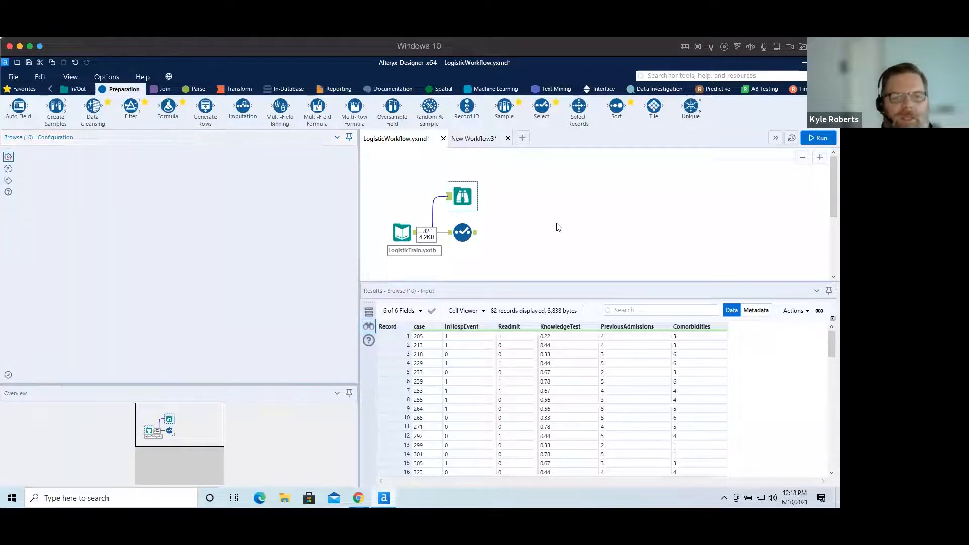
click(711, 89)
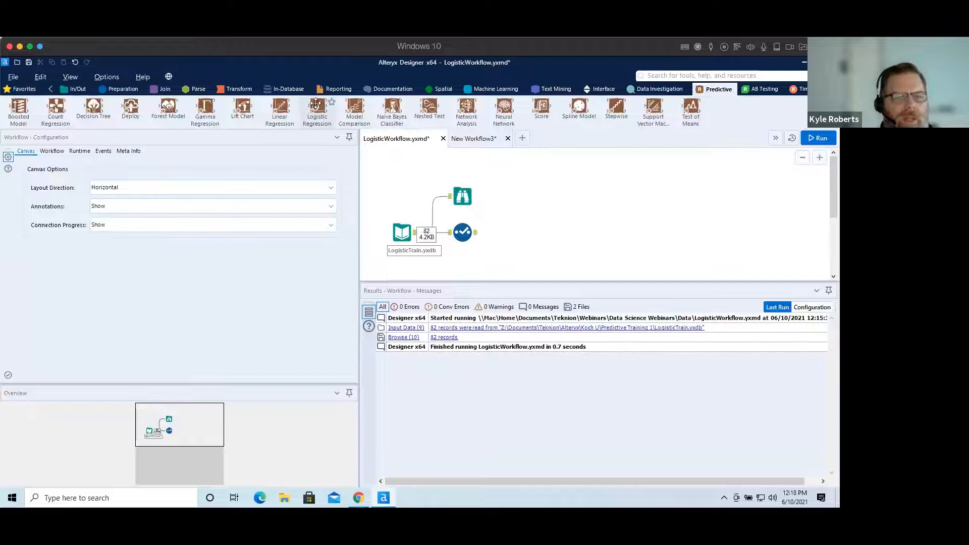
drag(318, 107, 514, 233)
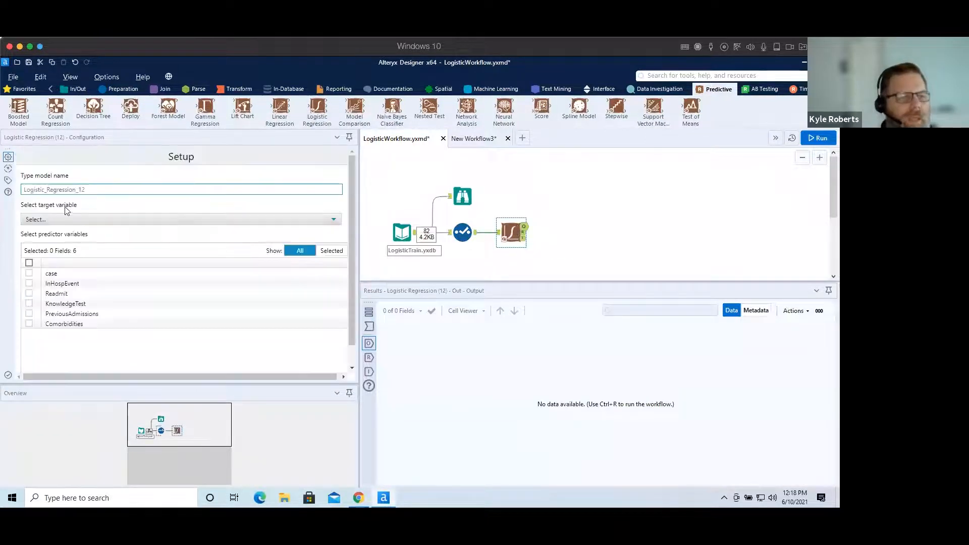
Rename the logistic regression model as LR1.
click(102, 188)
key(BackSpace)
key(BackSpace)
key(BackSpace)
key(BackSpace)
key(BackSpace)
key(BackSpace)
key(BackSpace)
key(BackSpace)
key(BackSpace)
key(BackSpace)
key(BackSpace)
key(BackSpace)
key(BackSpace)
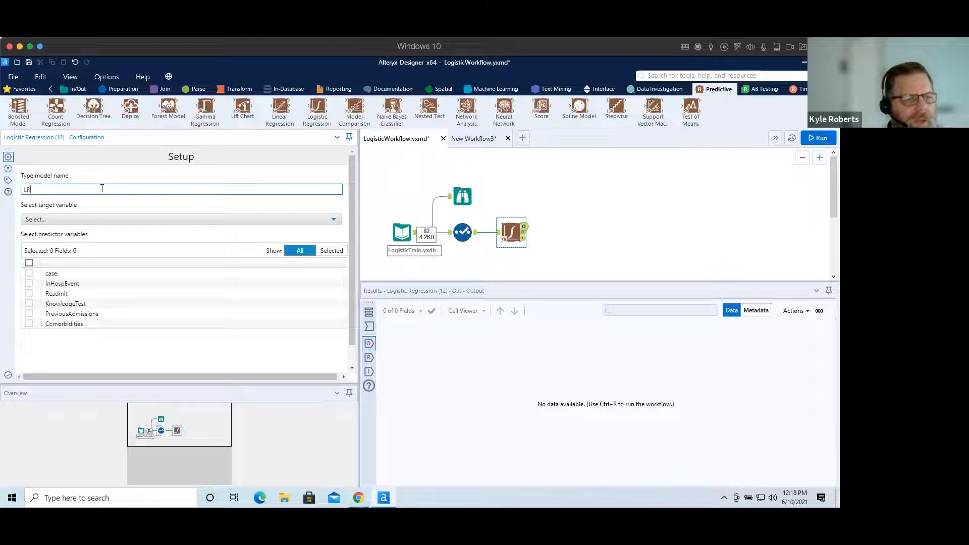
Check the available target variable options and the Select tool's field types.
click(105, 219)
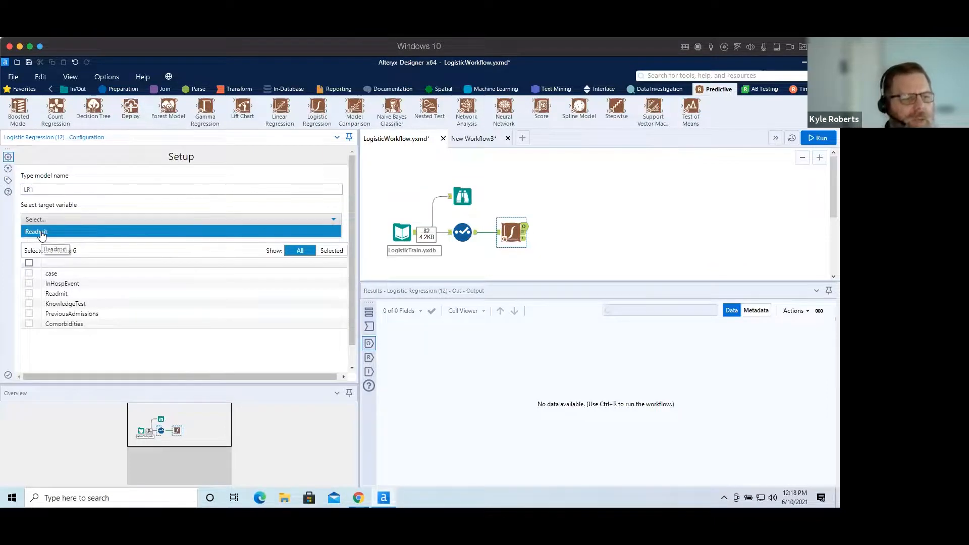
click(108, 220)
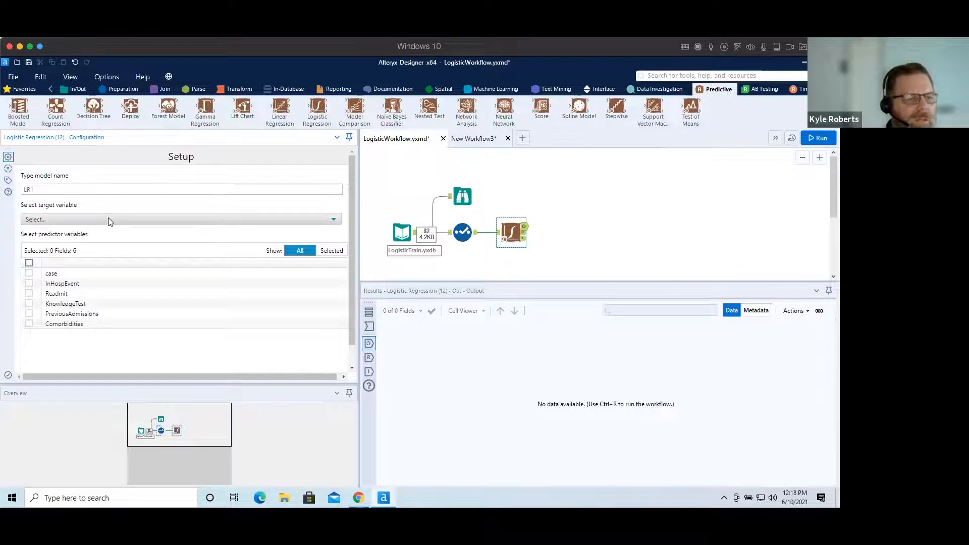
click(108, 218)
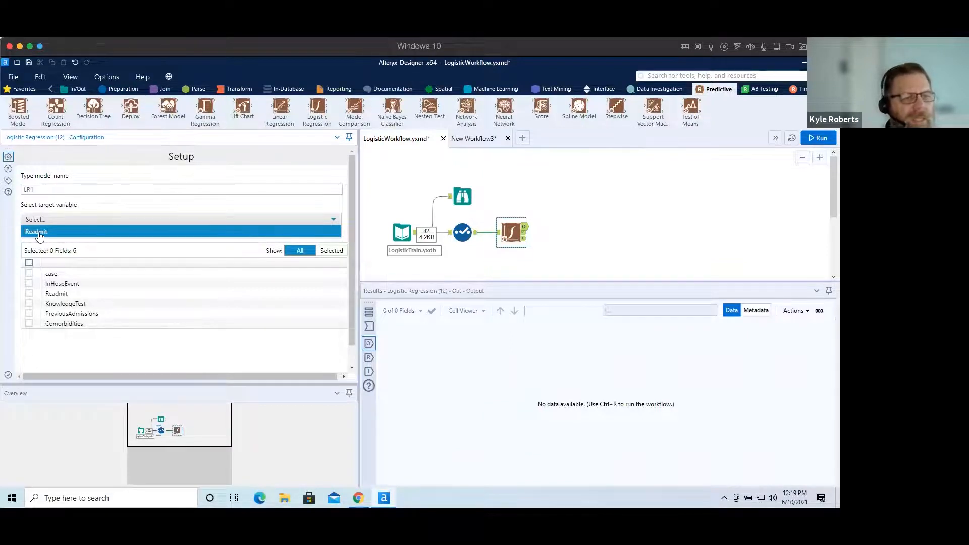
click(462, 231)
click(462, 231)
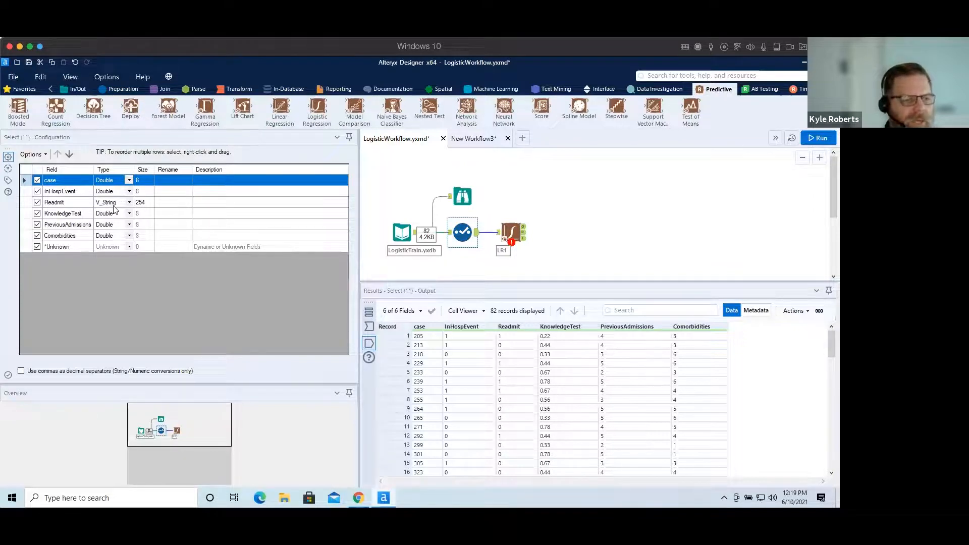
Set the logistic regression's target variable to Readmit.
click(511, 232)
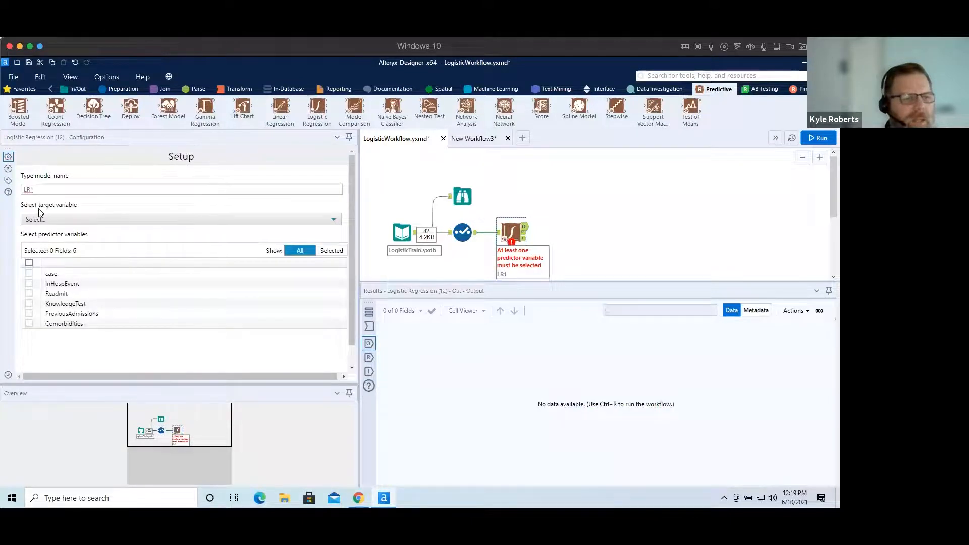
click(52, 222)
click(46, 233)
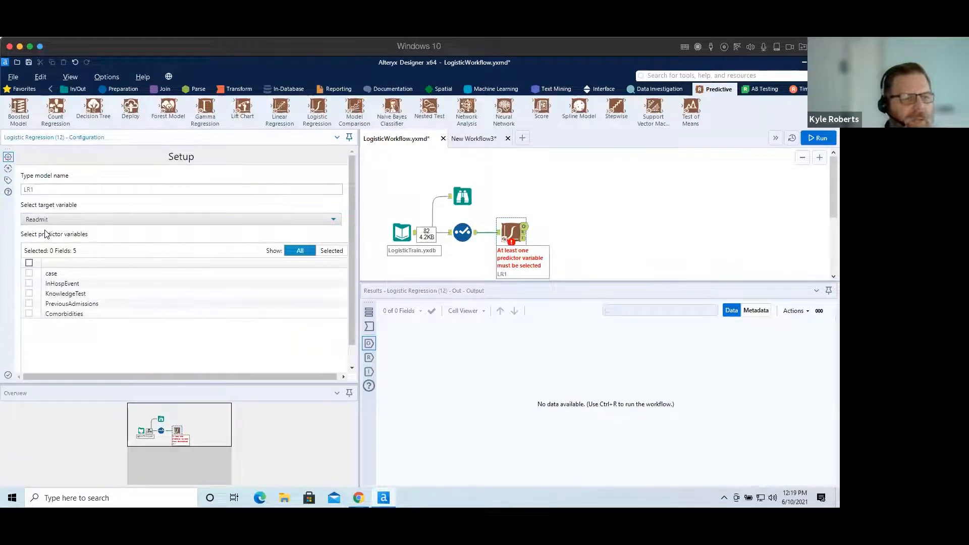
Select all fields as predictor variables for the logistic regression.
click(29, 263)
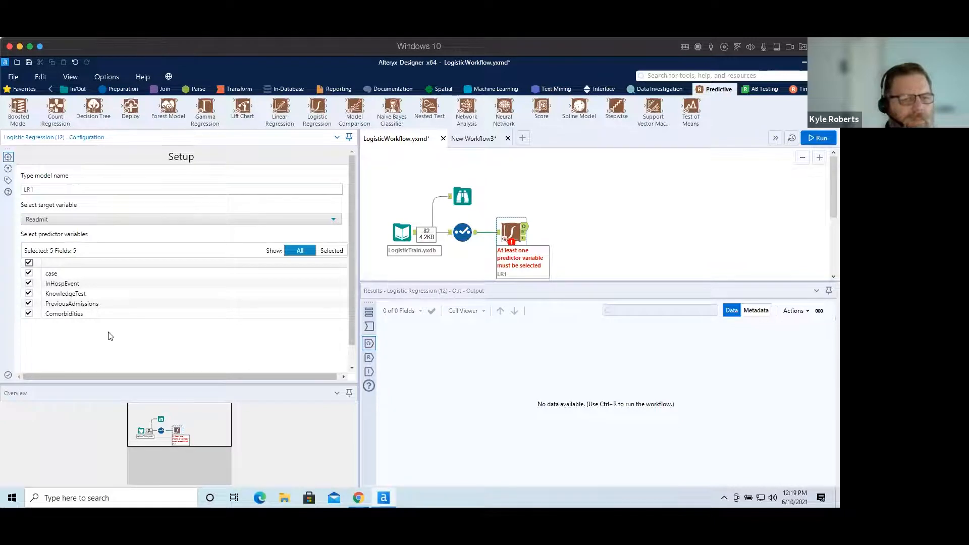
scroll(350, 334, down, 1)
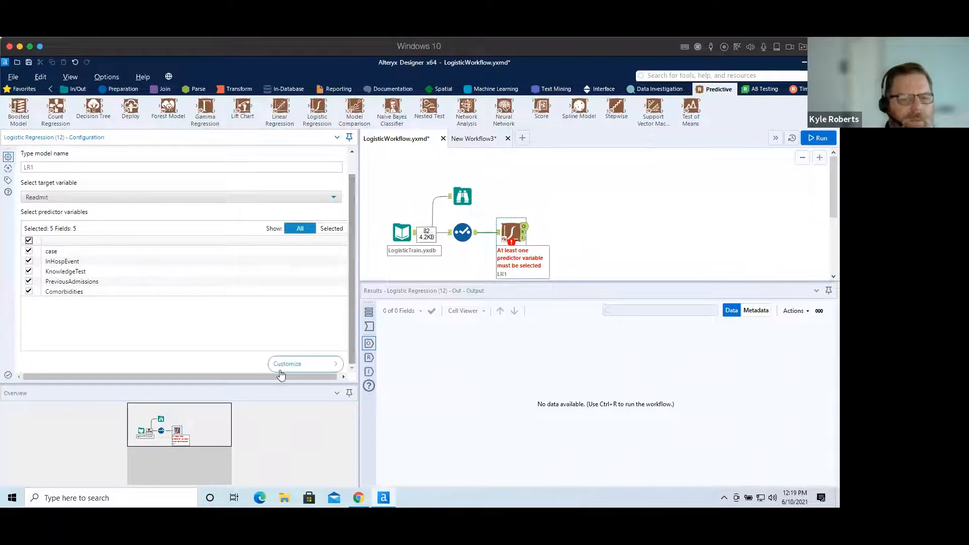
Review the Customize options for model type, cross-validation and plots, then return to the setup.
click(297, 364)
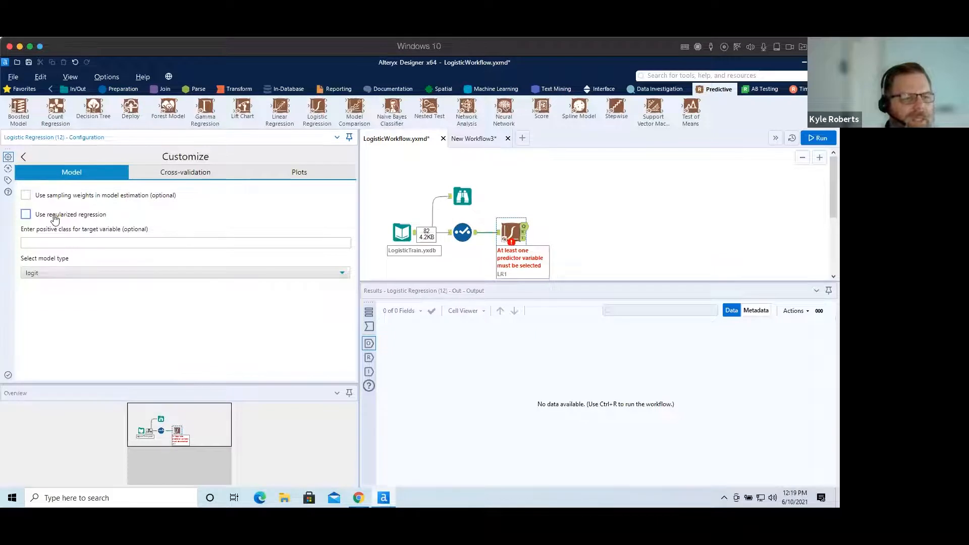
click(76, 274)
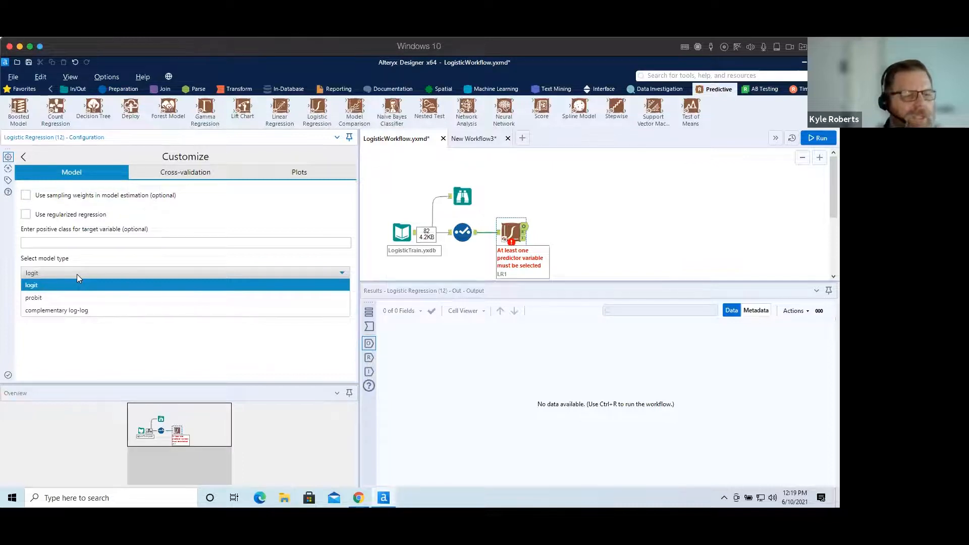
click(51, 286)
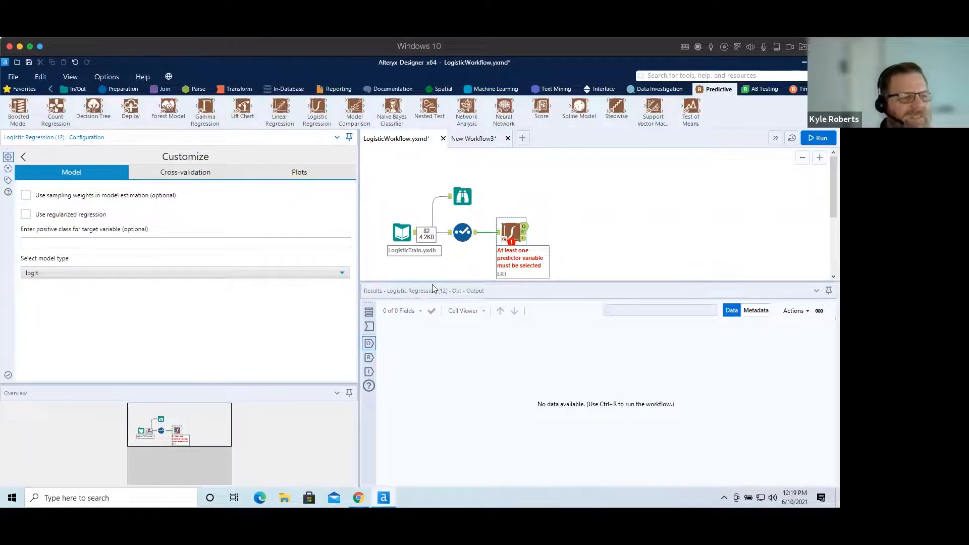
click(210, 173)
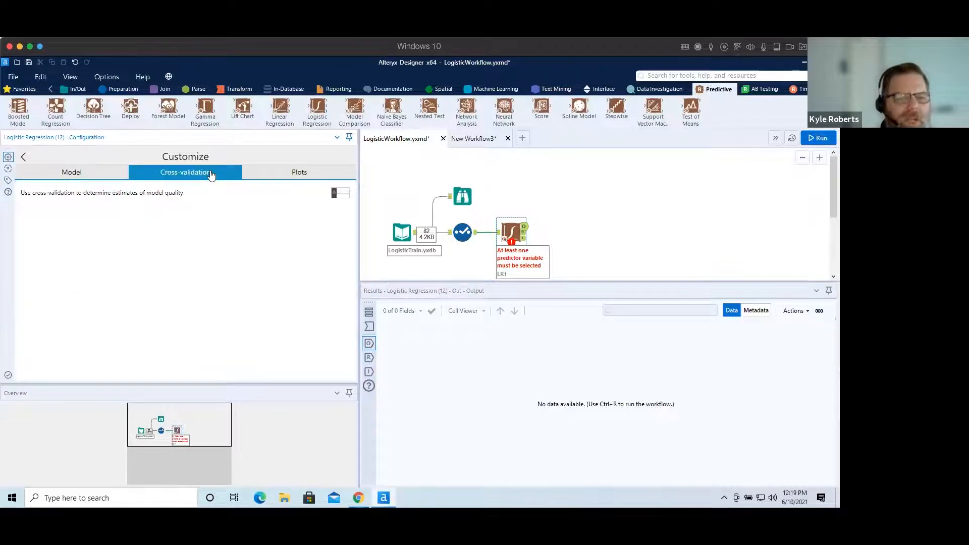
click(335, 194)
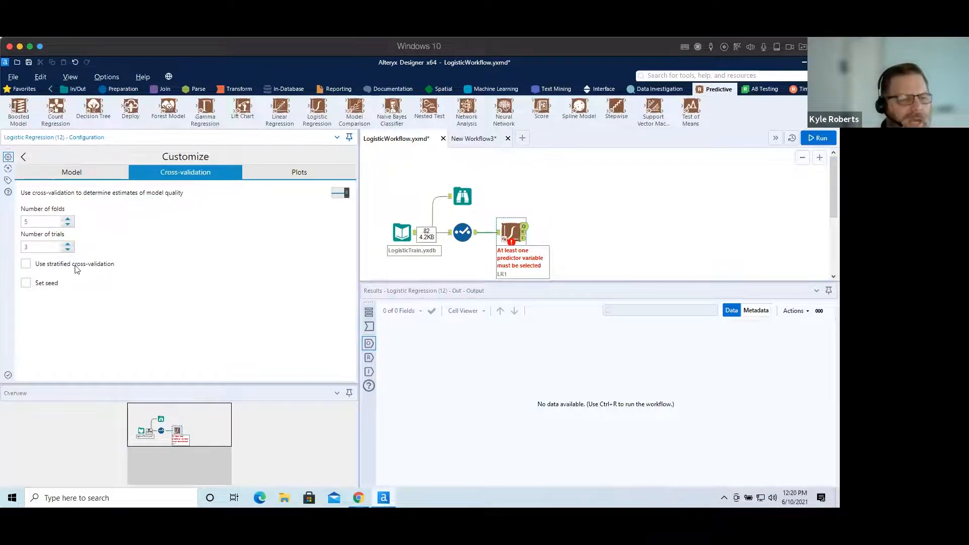
click(339, 193)
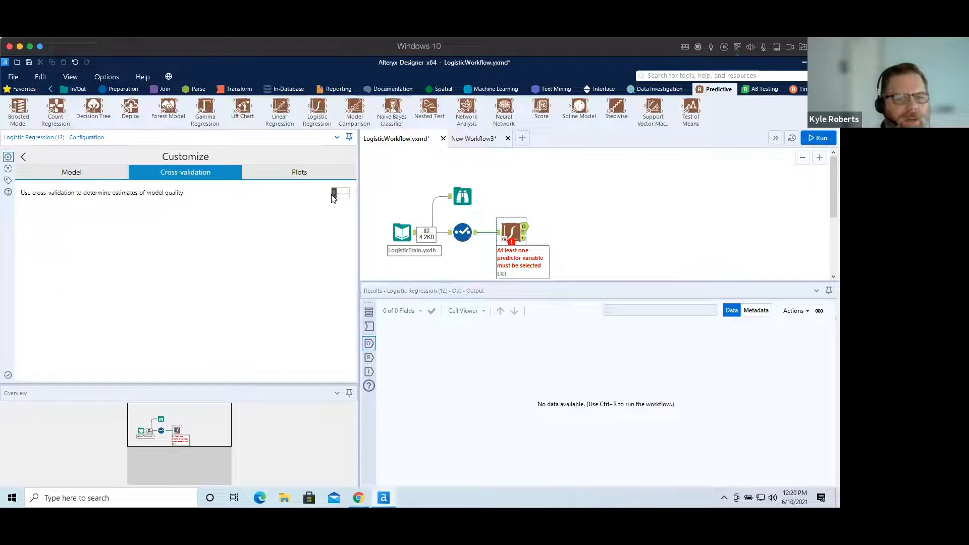
click(300, 173)
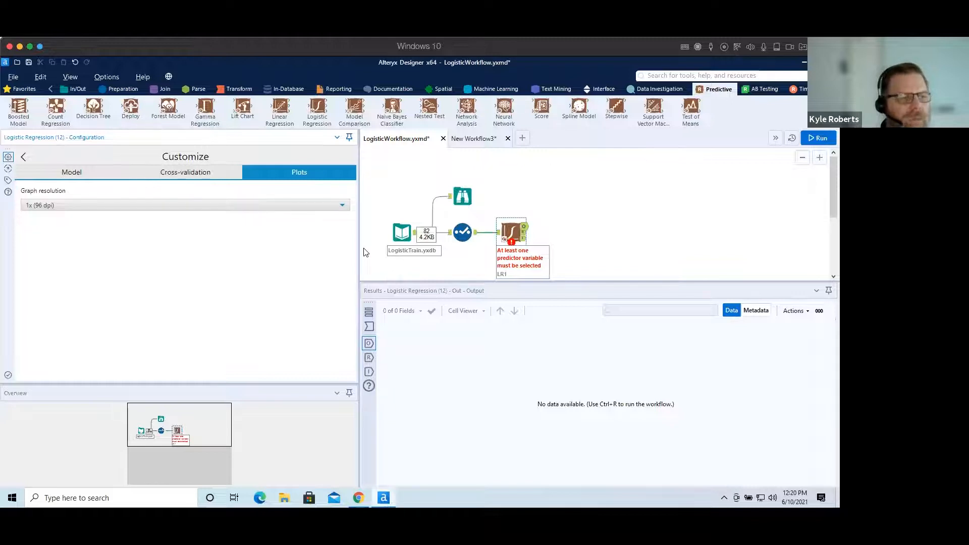
click(68, 174)
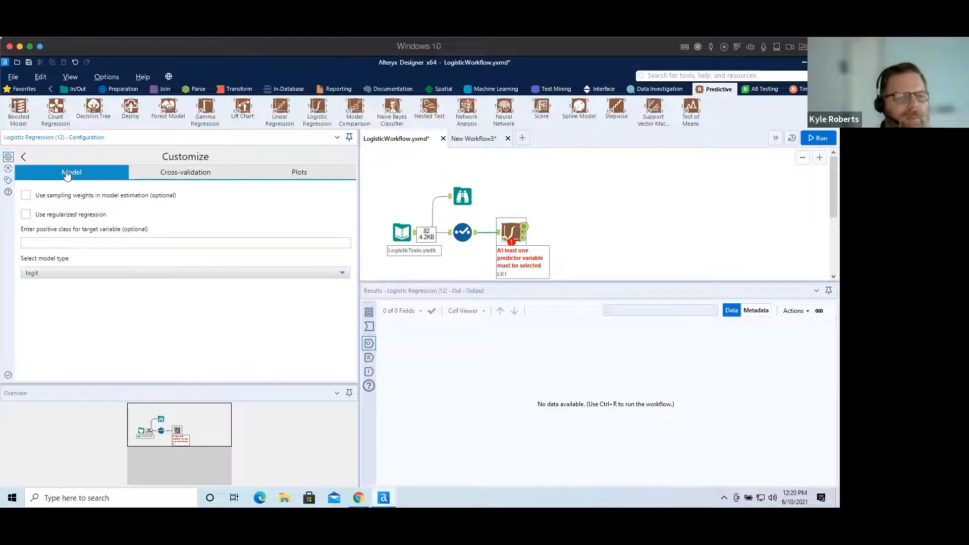
click(23, 156)
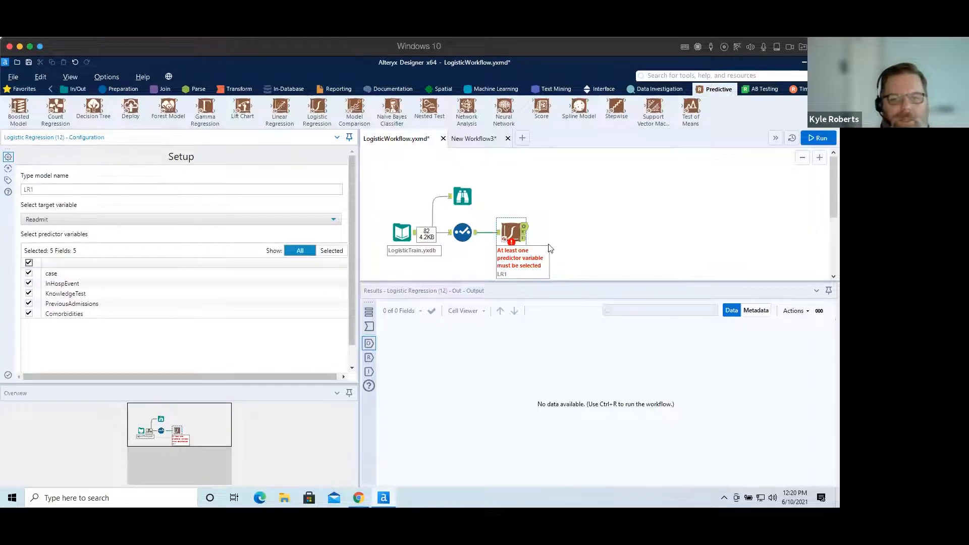
Attach Browse tools to all outputs of the logistic regression tool.
click(510, 230)
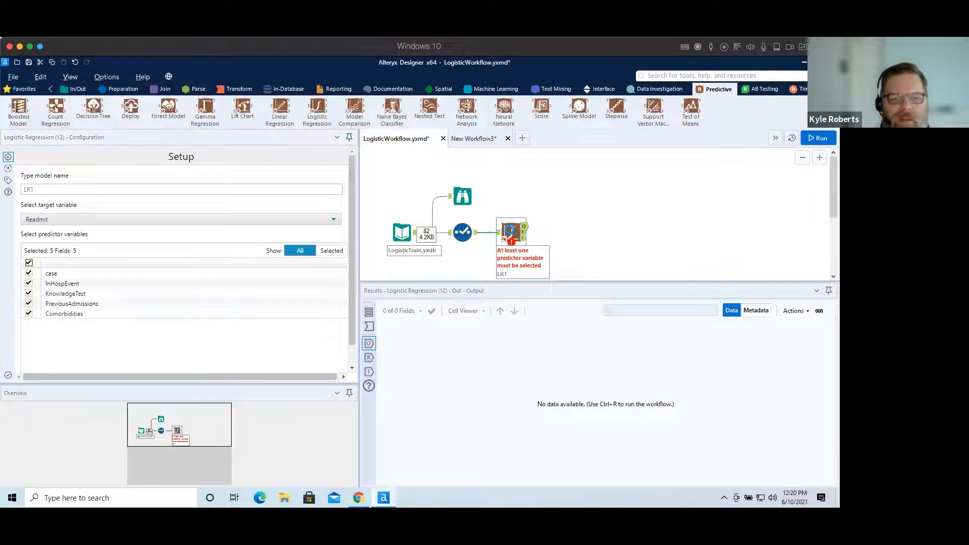
right_click(510, 231)
click(566, 392)
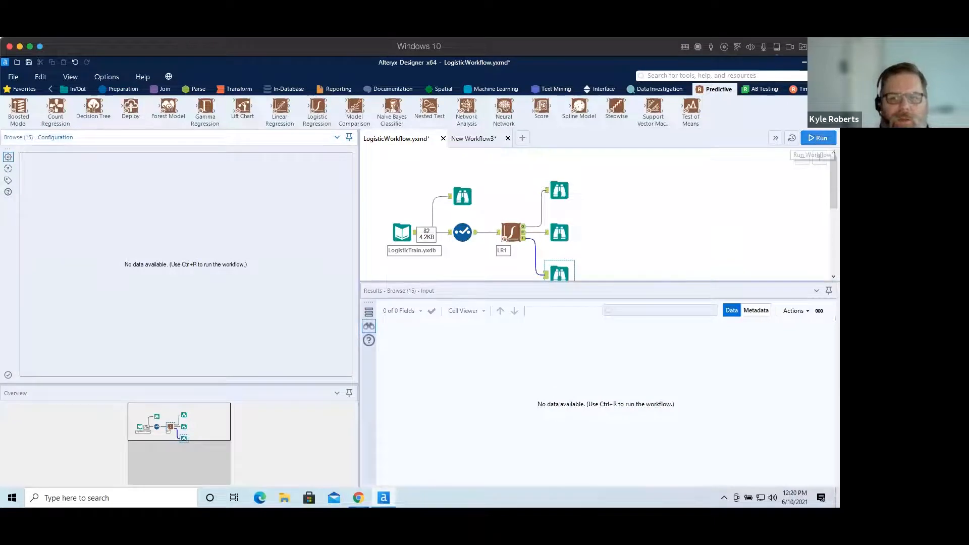
Run the workflow and view the model object output.
click(818, 138)
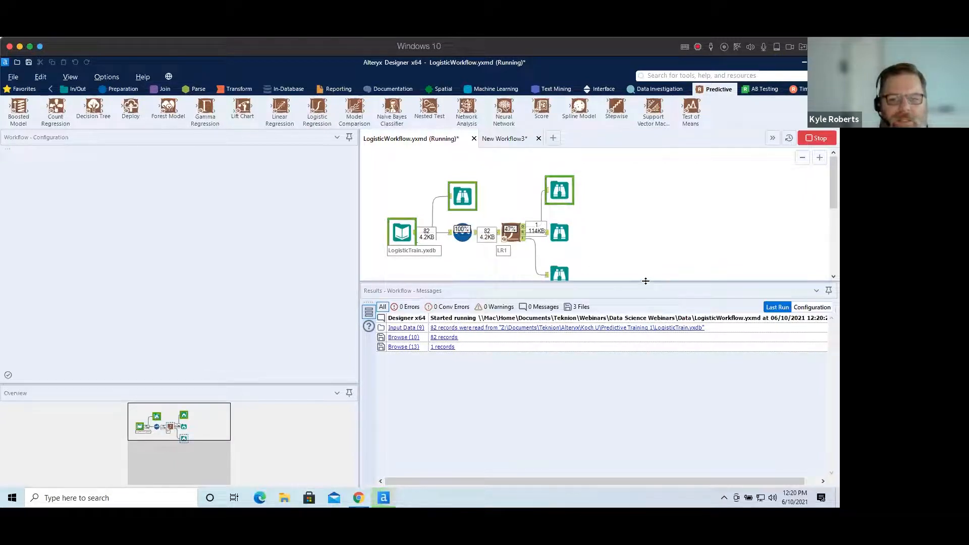
drag(645, 283, 651, 338)
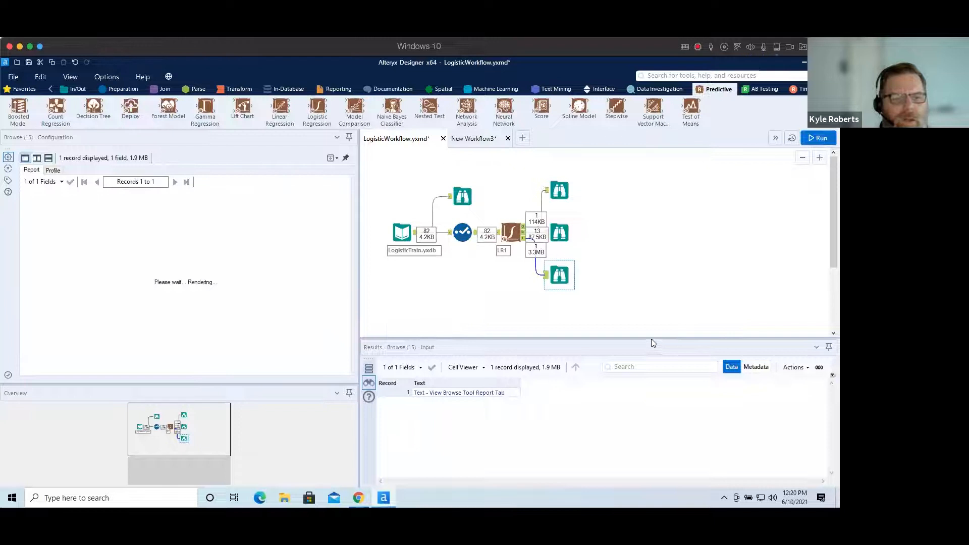
click(559, 191)
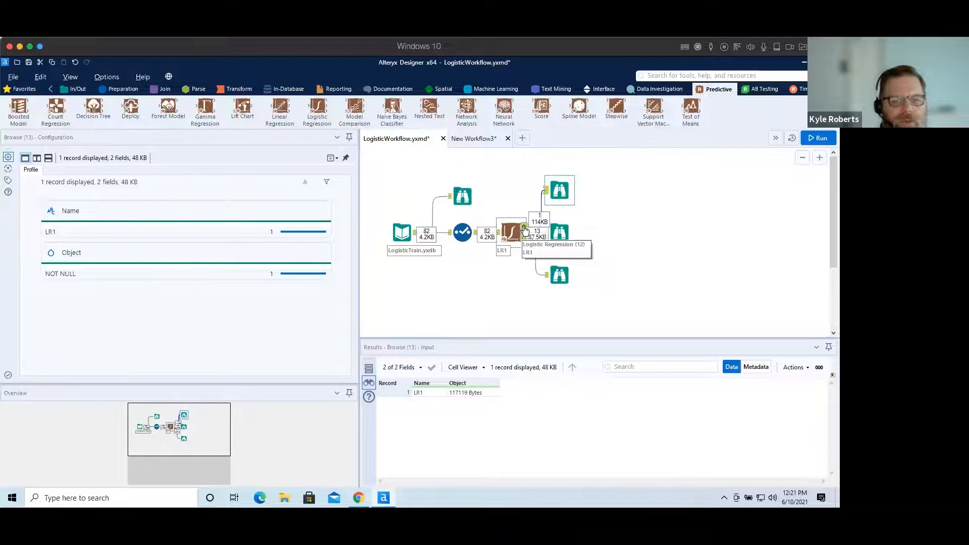
Open the logistic regression report in a separate window and examine the model call and coefficients table.
click(559, 235)
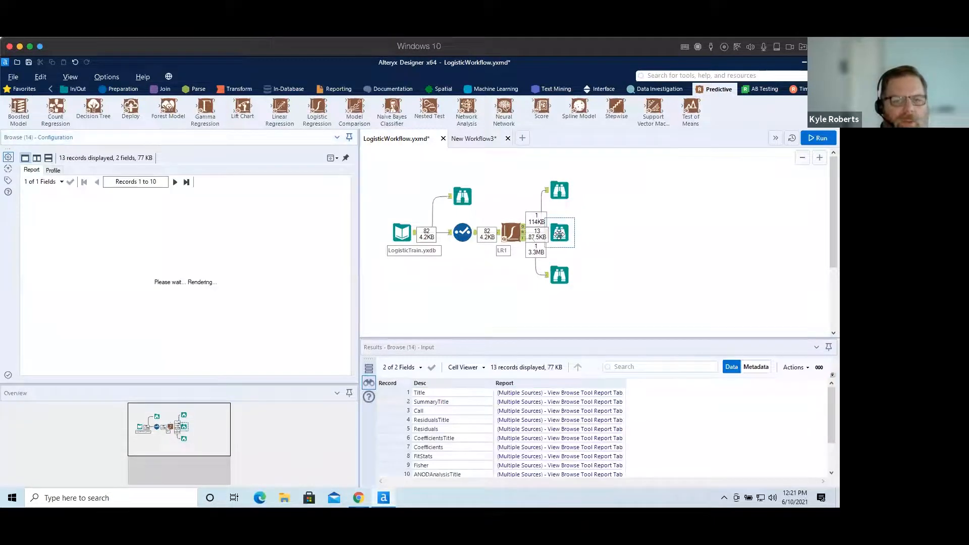
click(335, 158)
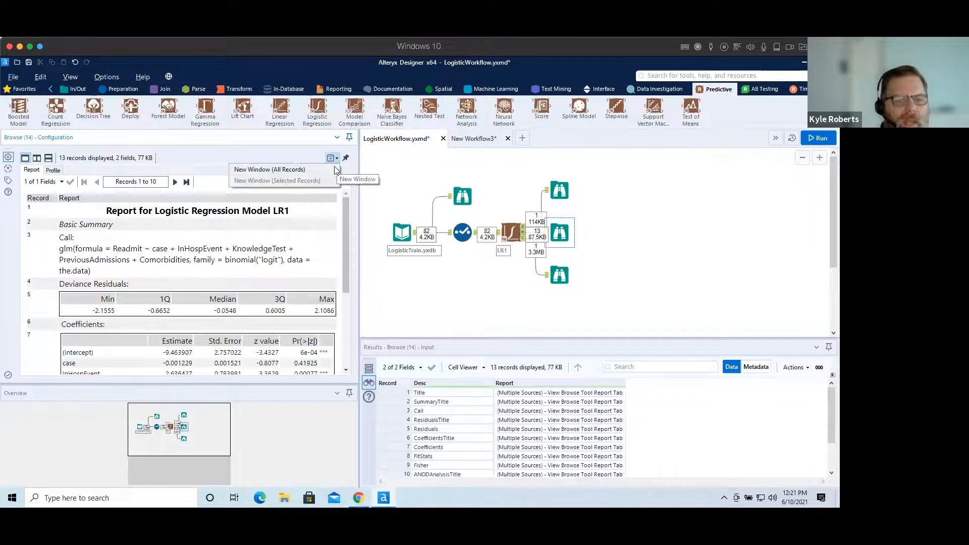
click(290, 169)
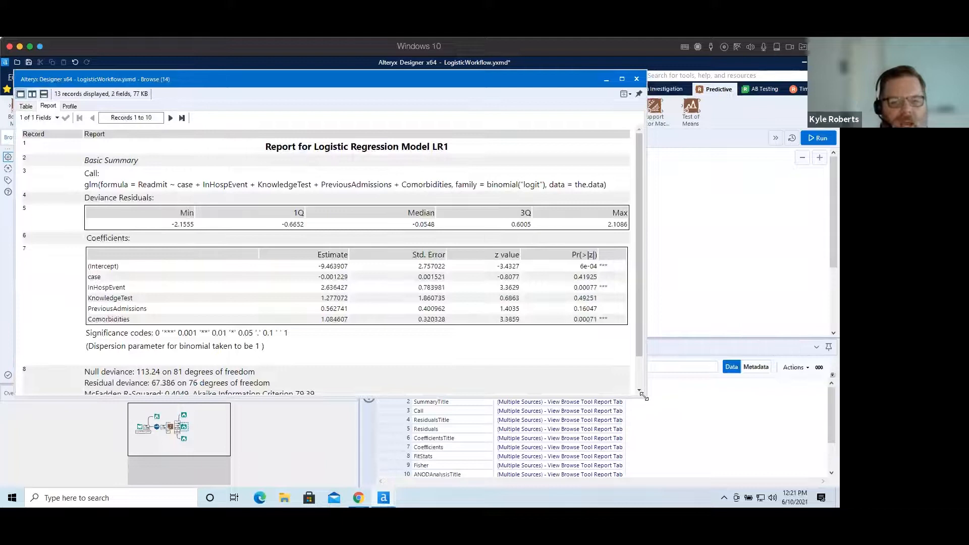
drag(641, 399, 647, 433)
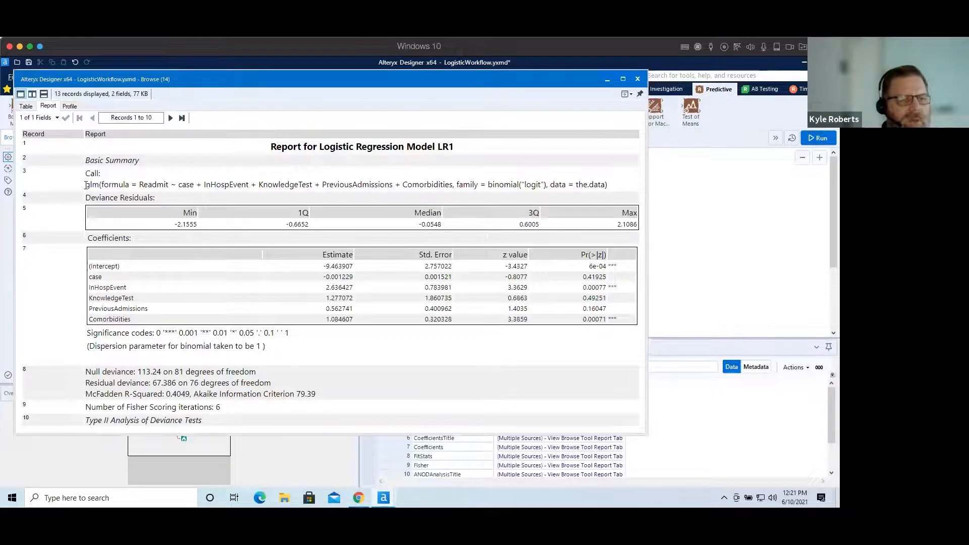
drag(86, 185, 609, 192)
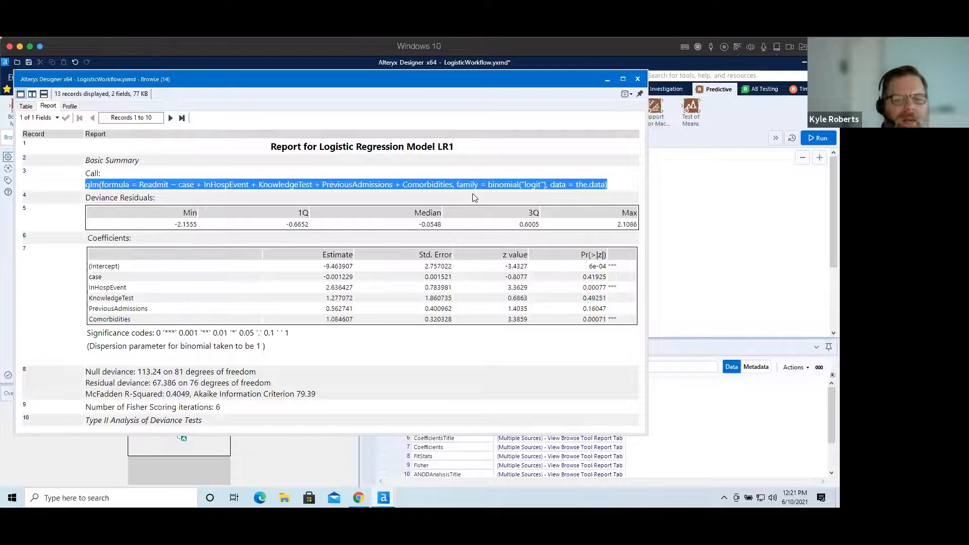
click(617, 184)
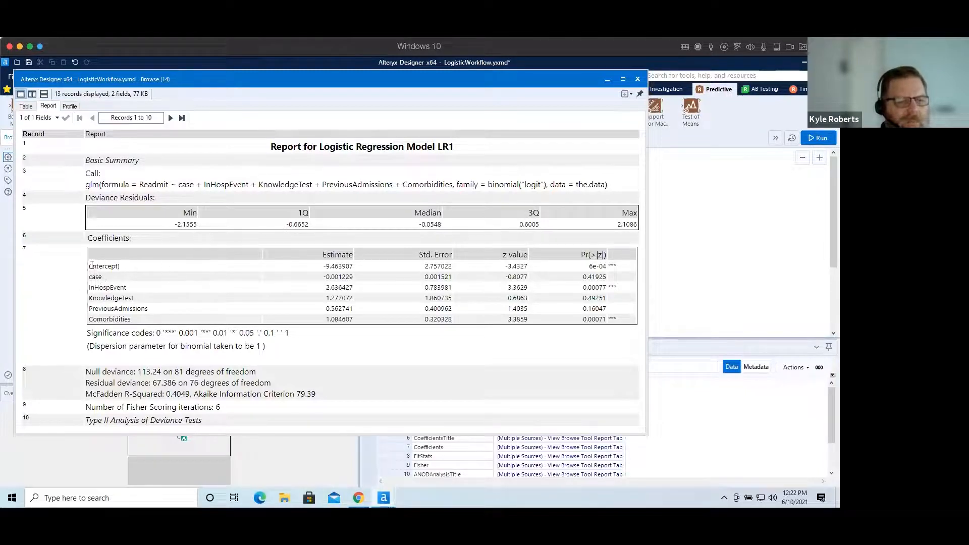
drag(90, 265, 614, 261)
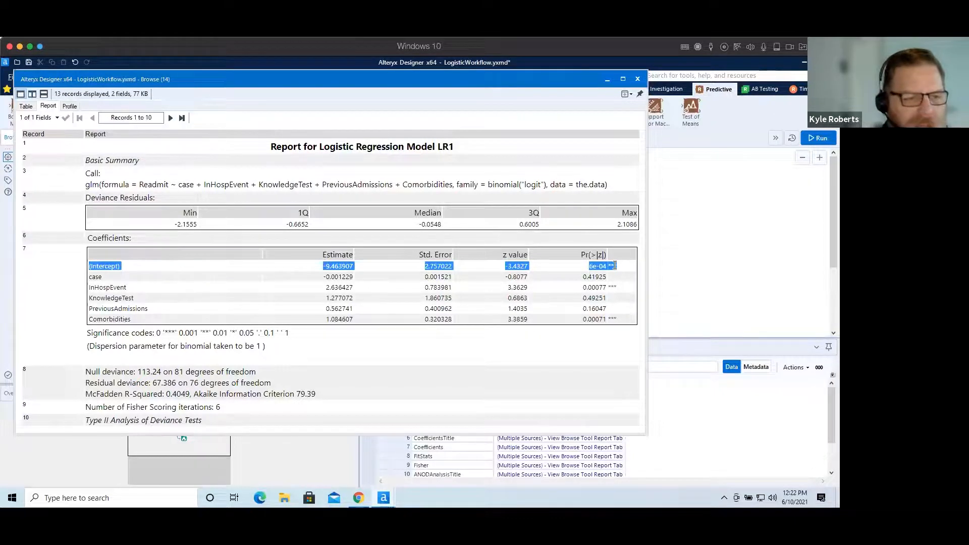
click(103, 279)
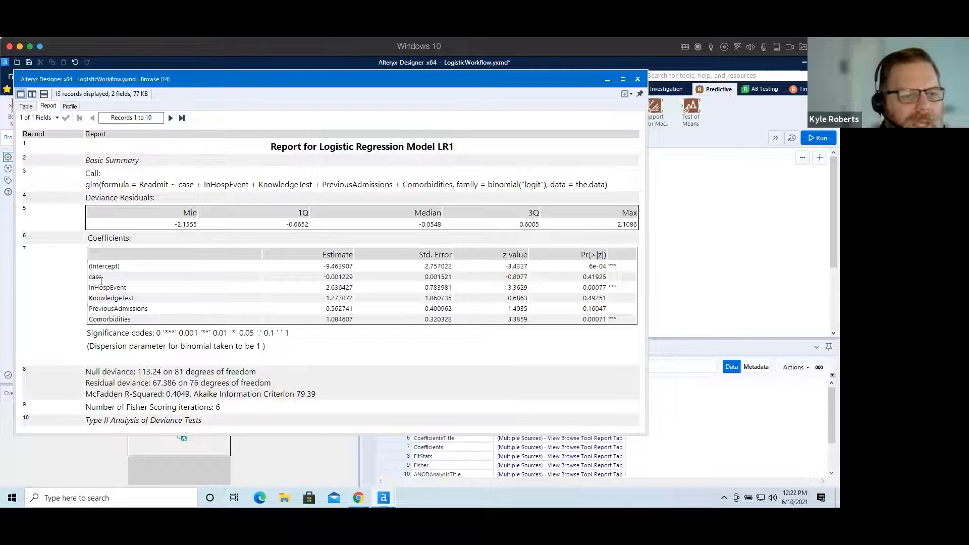
click(637, 82)
Remove case from the predictor variables and rerun the workflow.
click(504, 232)
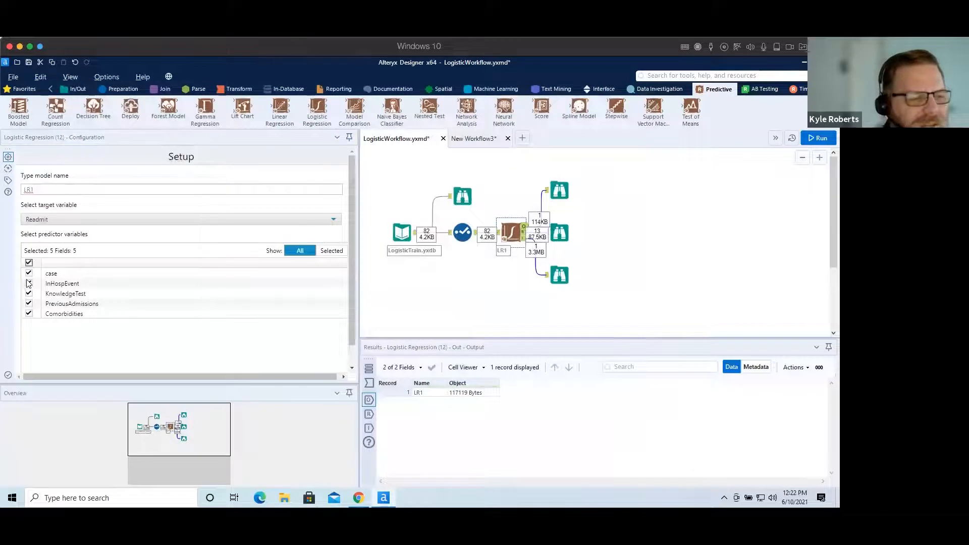
click(29, 273)
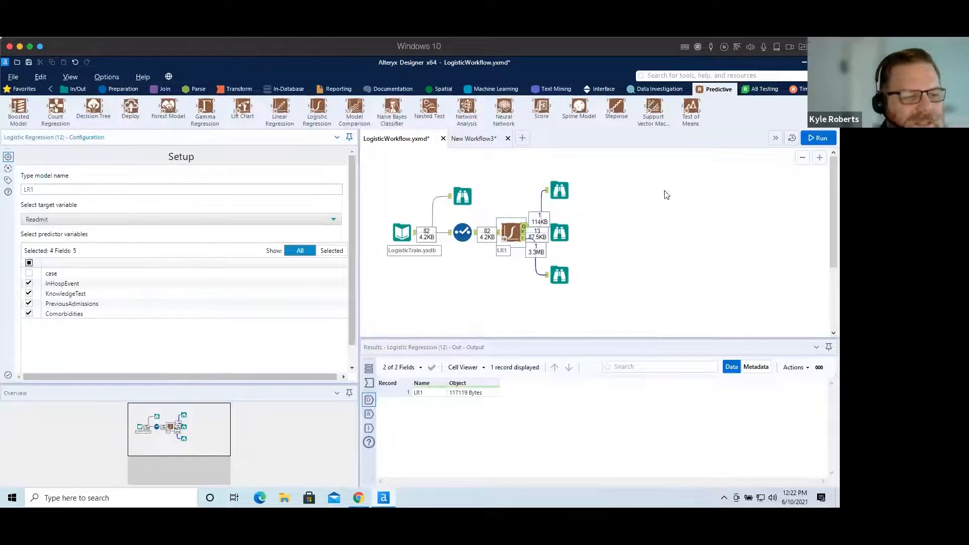
click(817, 138)
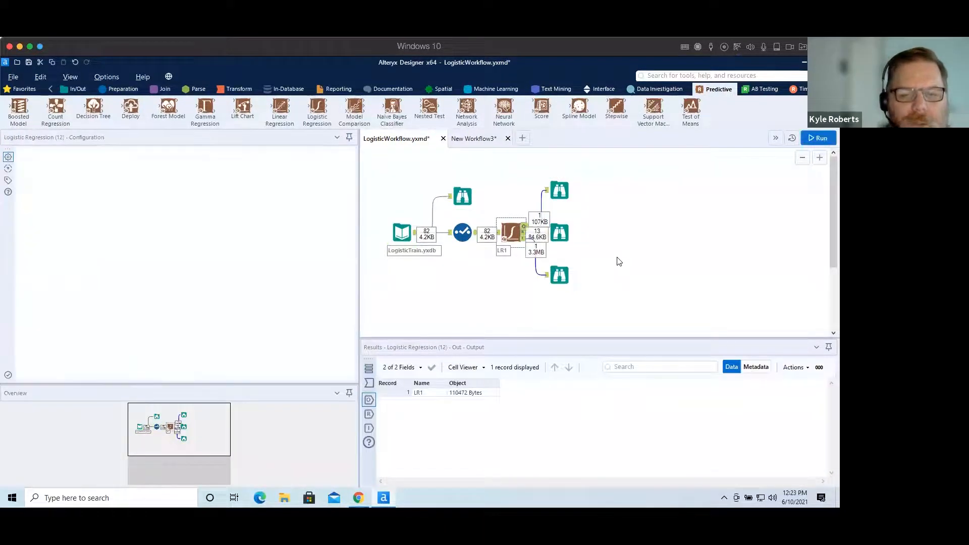
Open the new report in a separate window and examine the InHospEvent coefficient row.
click(554, 227)
click(553, 228)
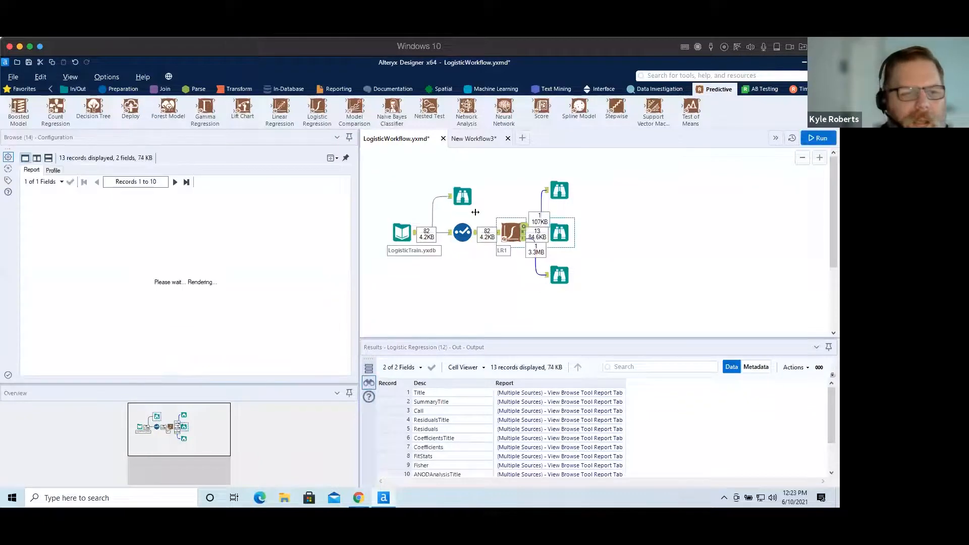
click(334, 158)
click(320, 169)
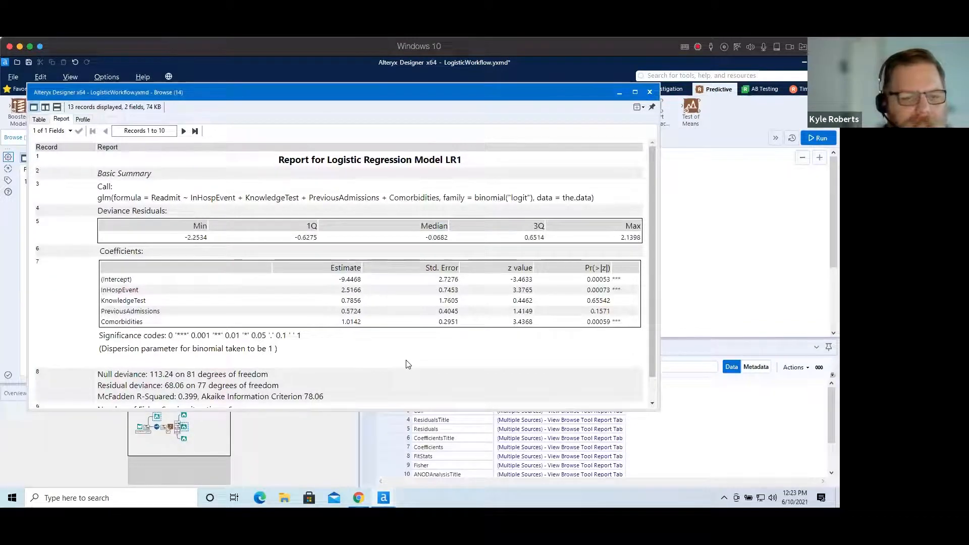
double_click(116, 290)
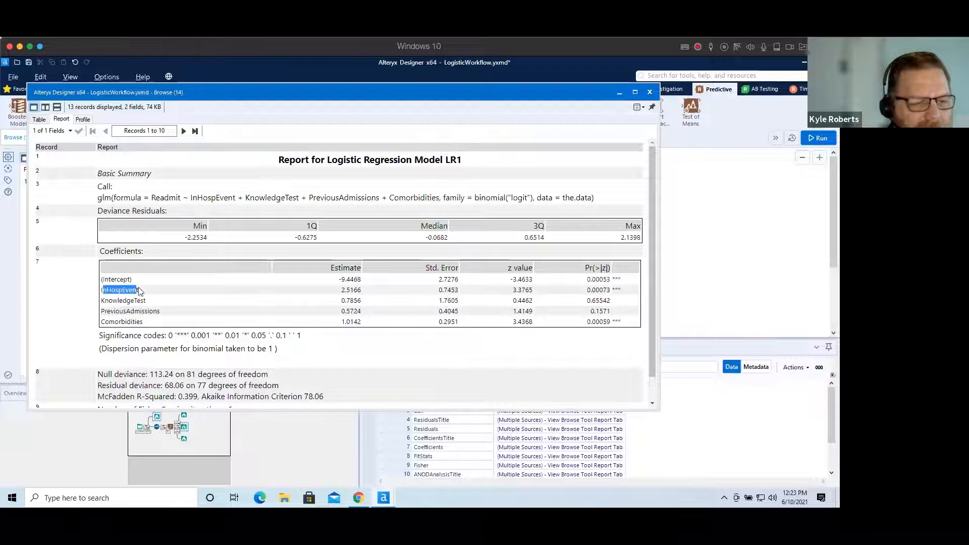
drag(346, 291, 626, 284)
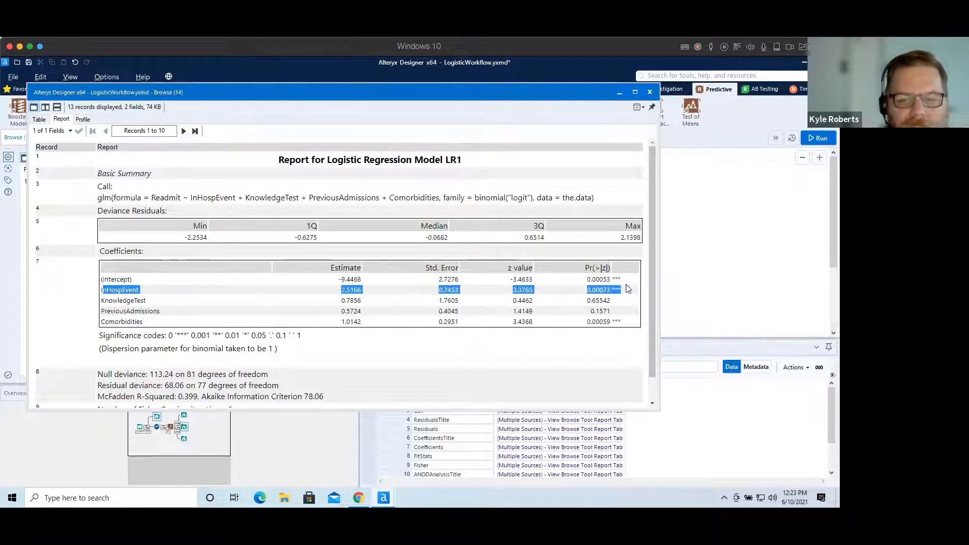
click(355, 289)
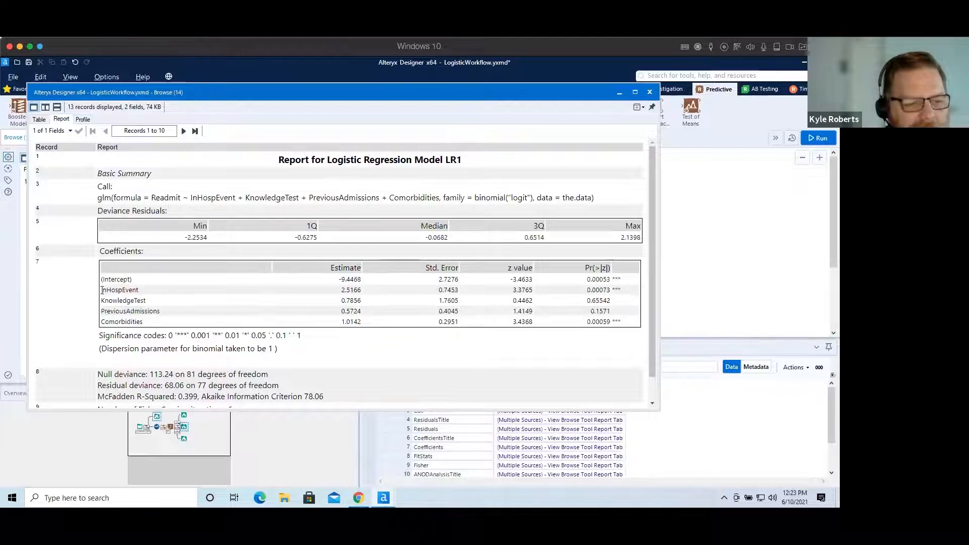
drag(102, 290, 146, 292)
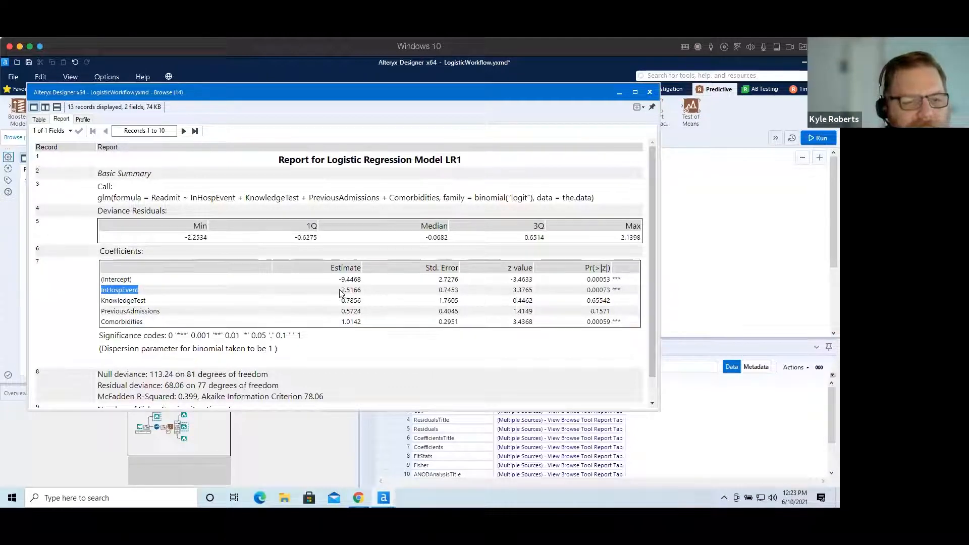
drag(339, 291, 365, 292)
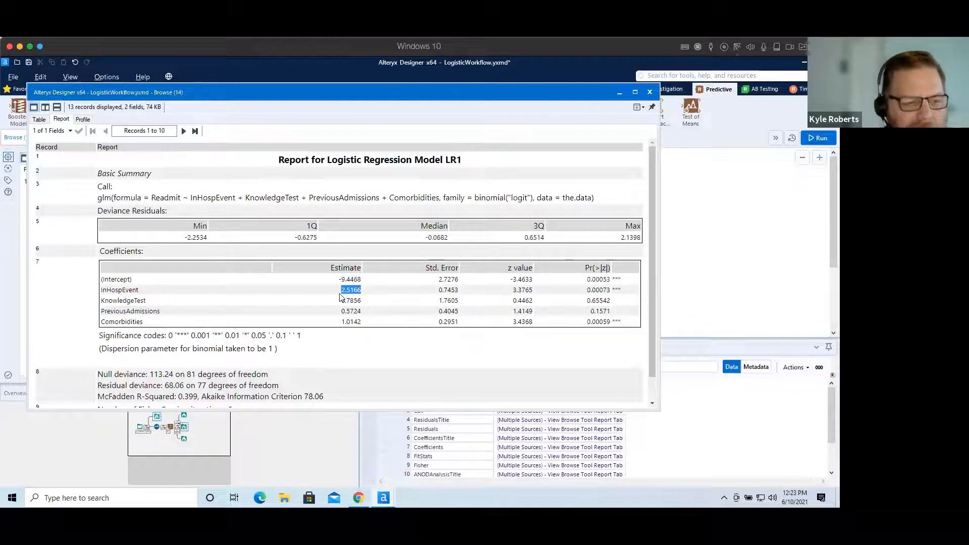
click(180, 297)
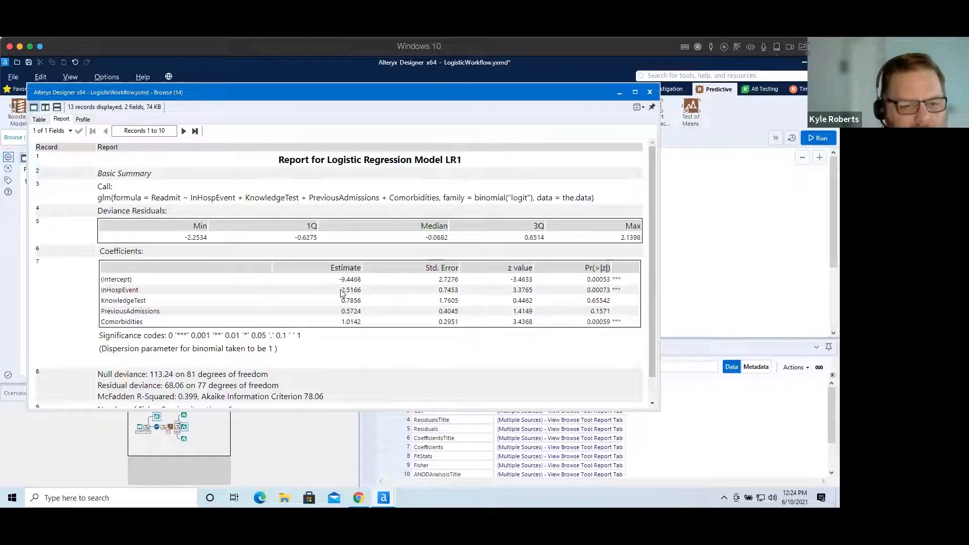
Highlight the InHospEvent coefficient estimate and its p-value in the coefficients table to examine them.
drag(340, 291, 361, 292)
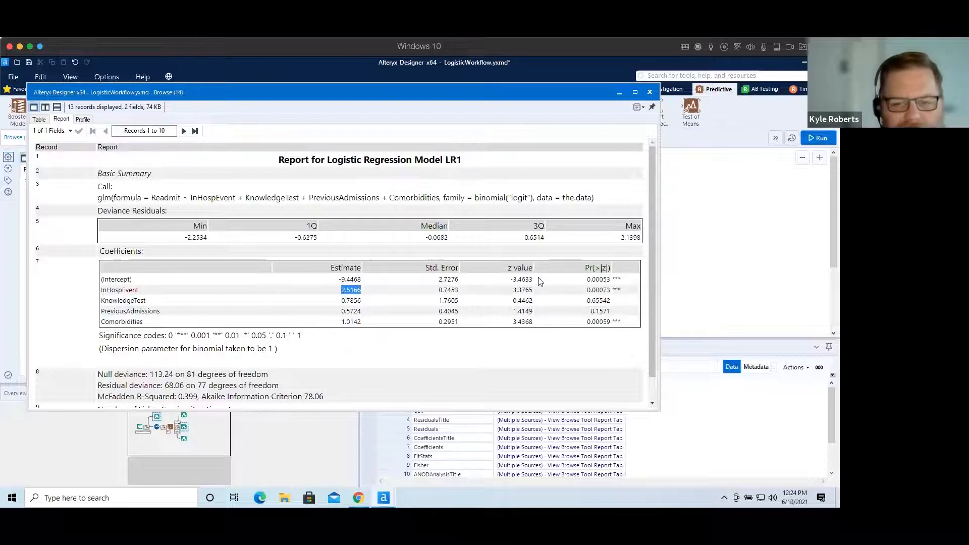
drag(586, 289, 615, 289)
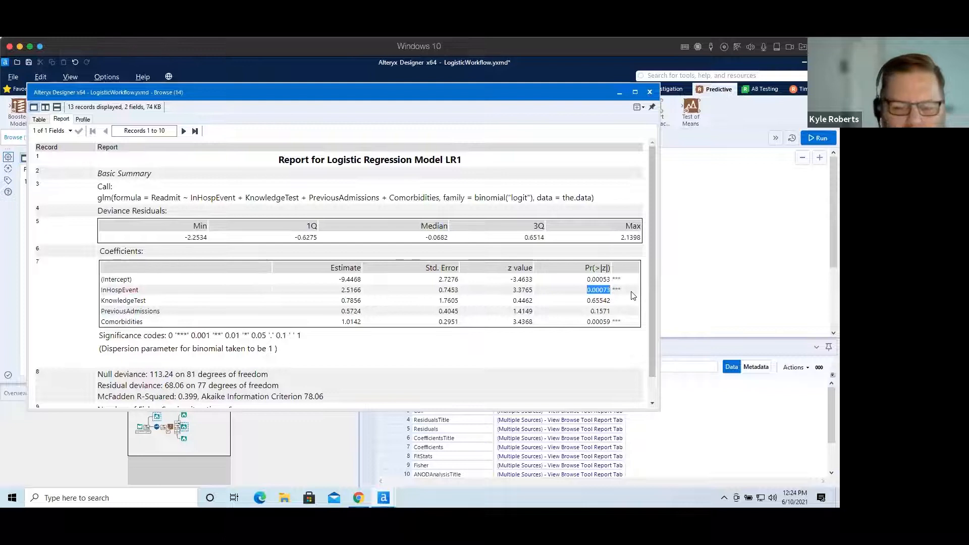
drag(589, 291, 600, 289)
click(596, 290)
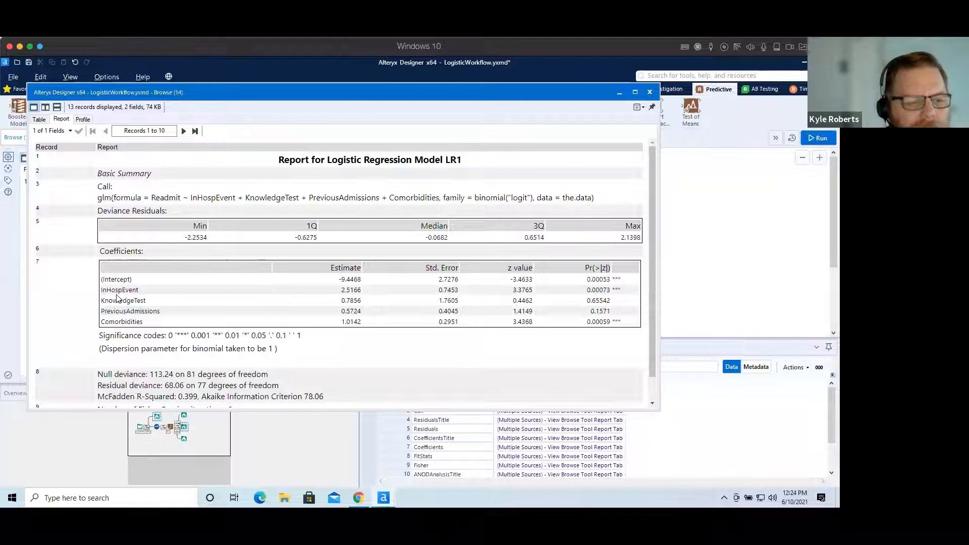
double_click(344, 290)
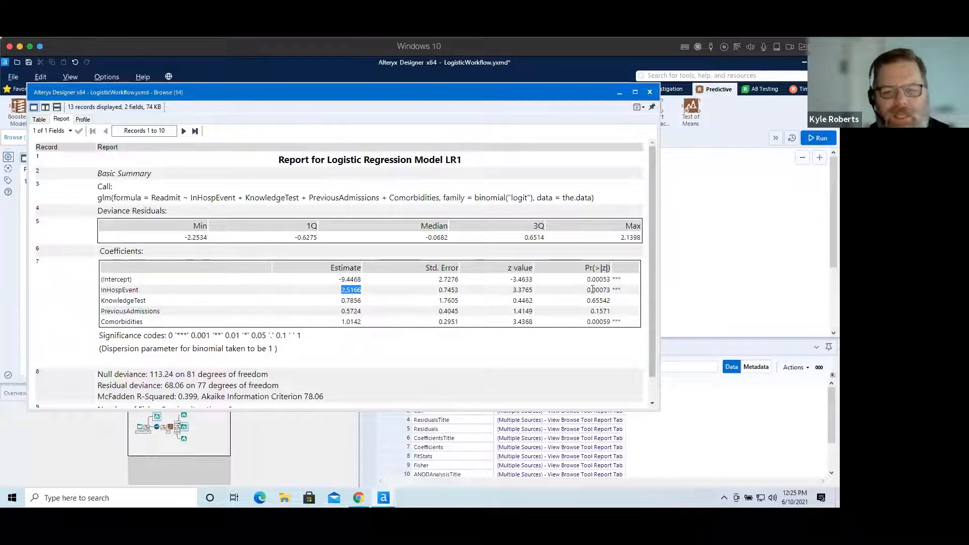
click(124, 291)
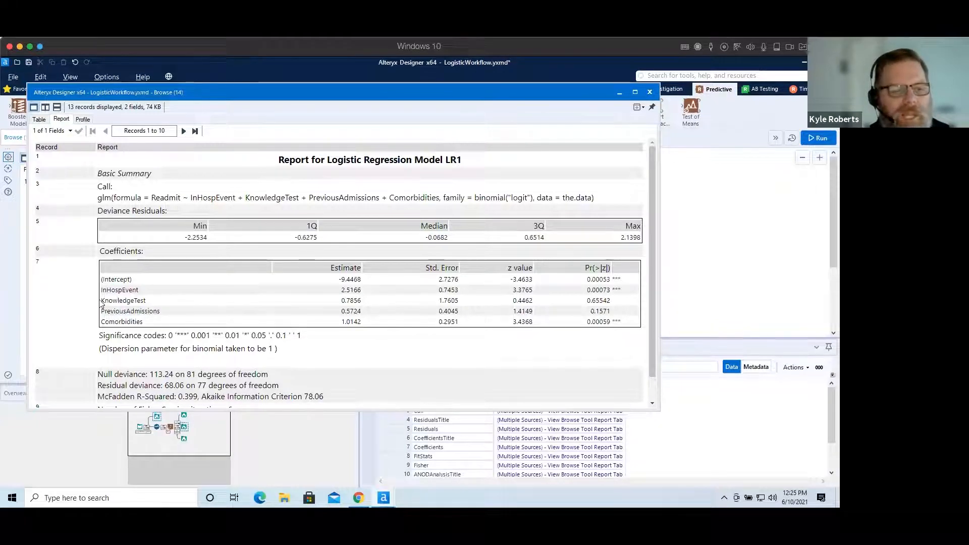
Highlight the KnowledgeTest row name, estimate and p-value to examine that predictor's coefficient.
drag(101, 300, 185, 301)
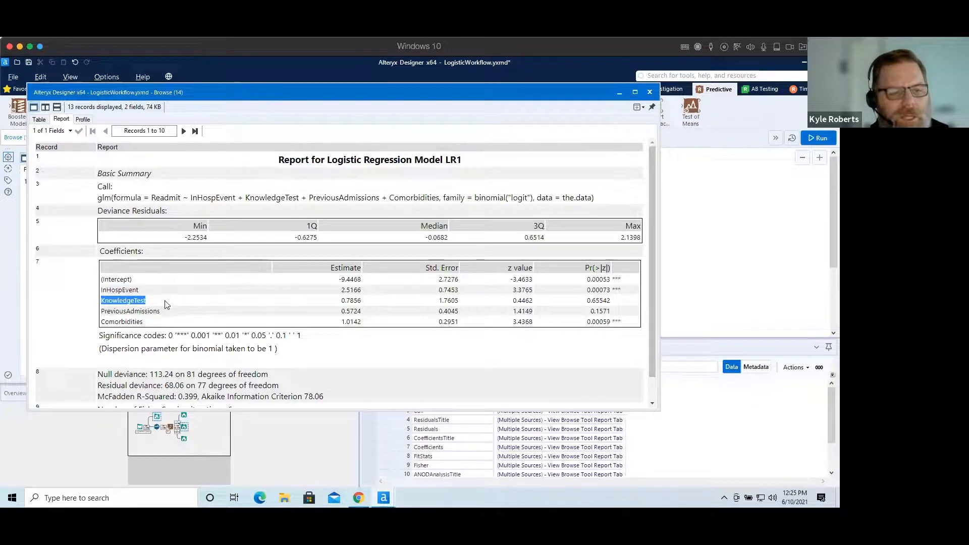
click(142, 301)
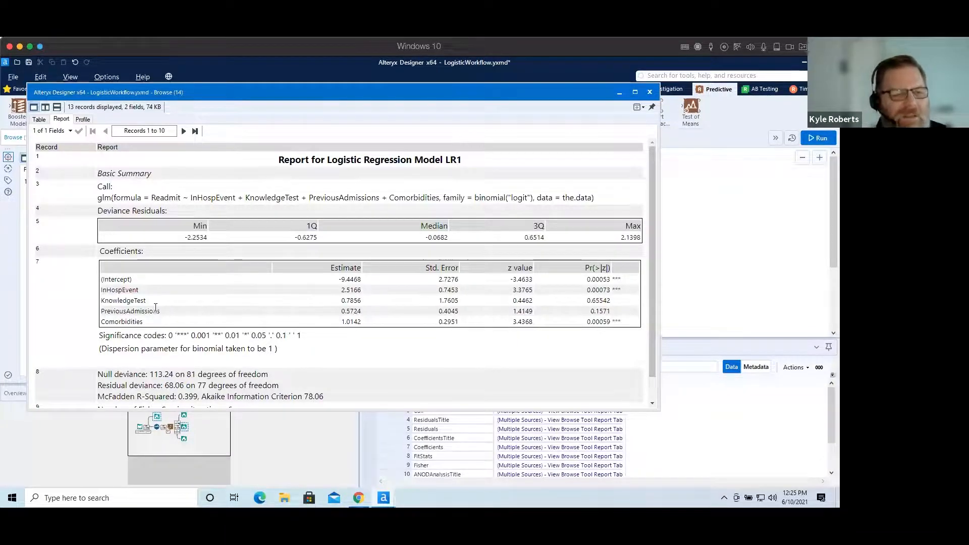
double_click(139, 300)
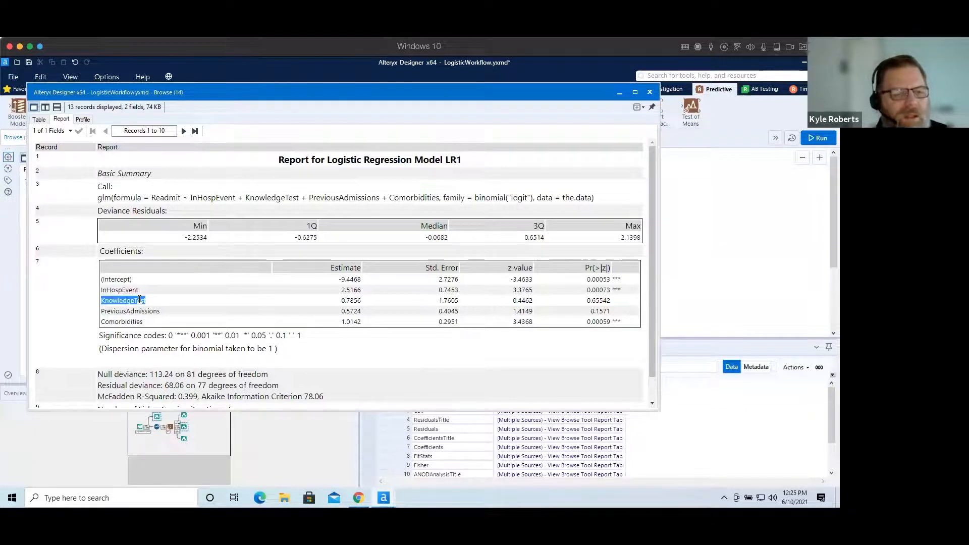
double_click(342, 302)
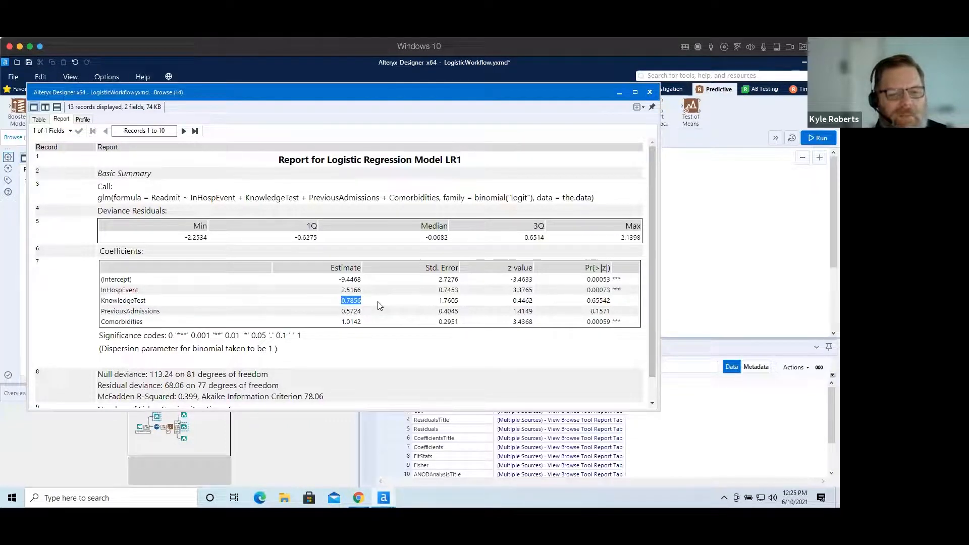
double_click(598, 300)
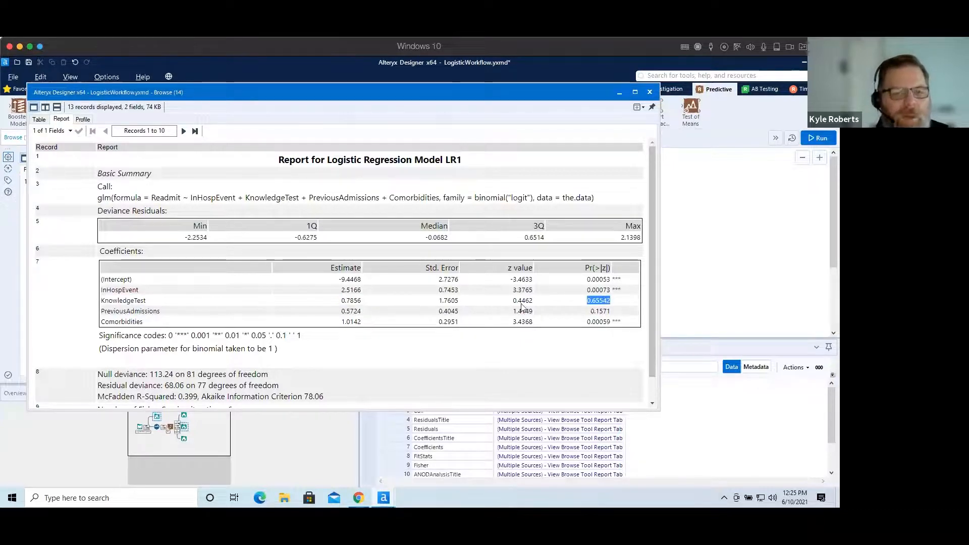
click(354, 301)
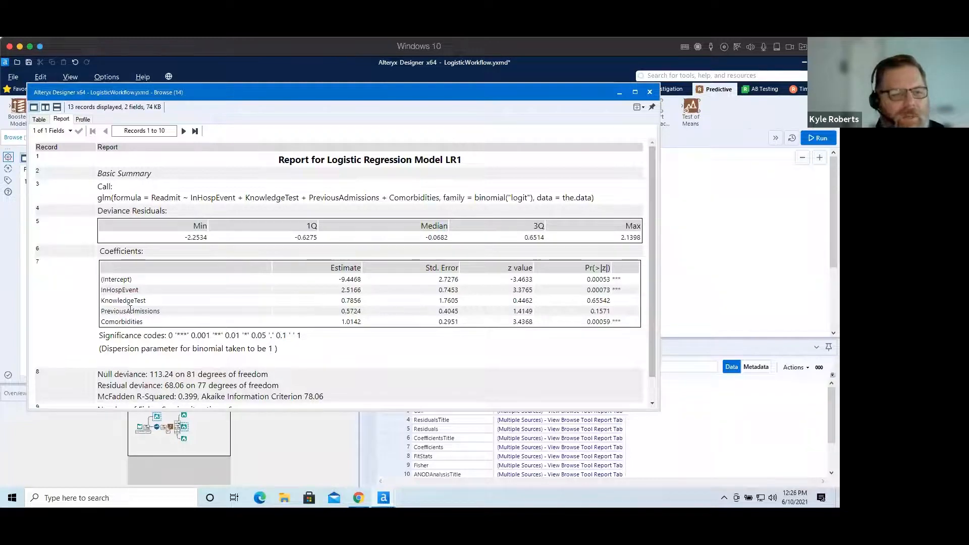
Highlight the PreviousAdmissions row name, estimate and p-value to examine its coefficient.
double_click(115, 310)
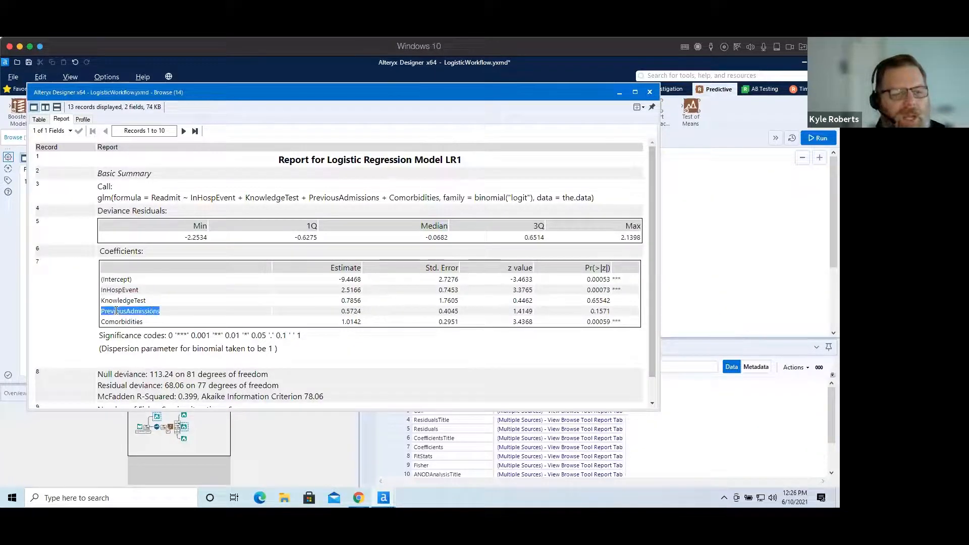
double_click(347, 310)
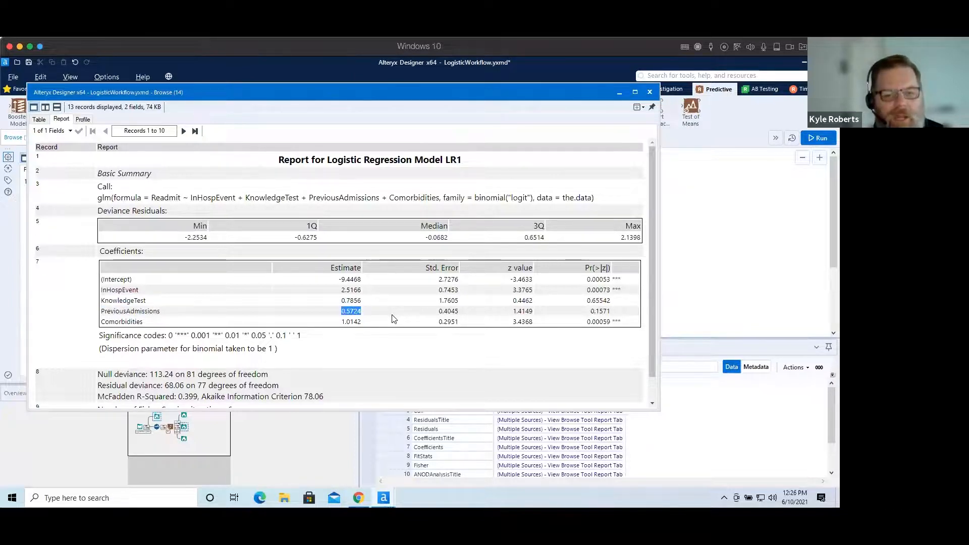
double_click(601, 311)
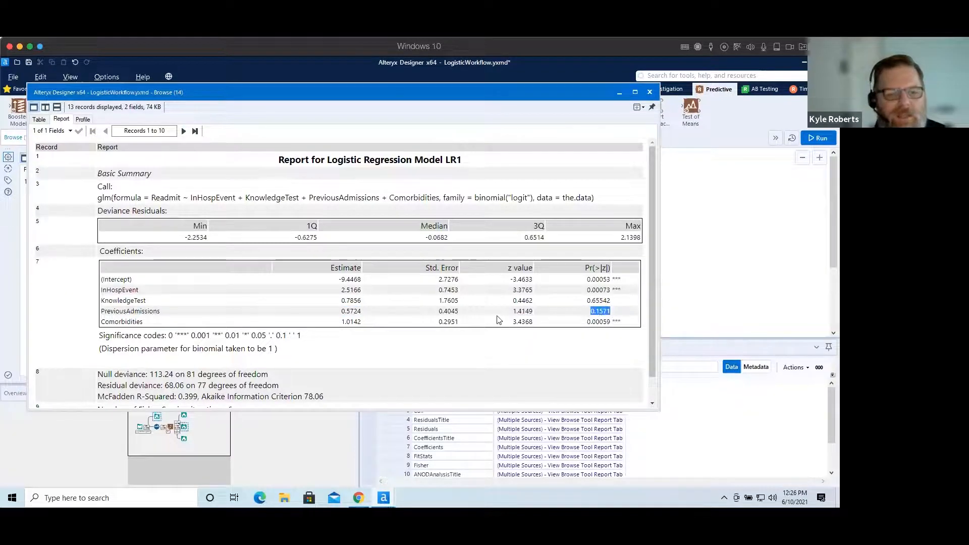
Highlight the Comorbidities row name, estimate and p-value to examine that predictor's coefficient.
click(108, 321)
double_click(108, 321)
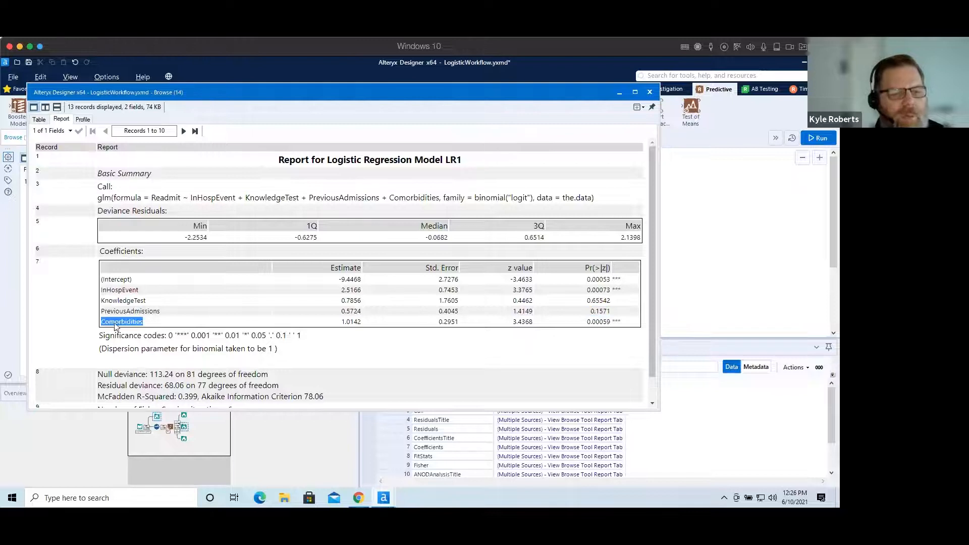
double_click(351, 321)
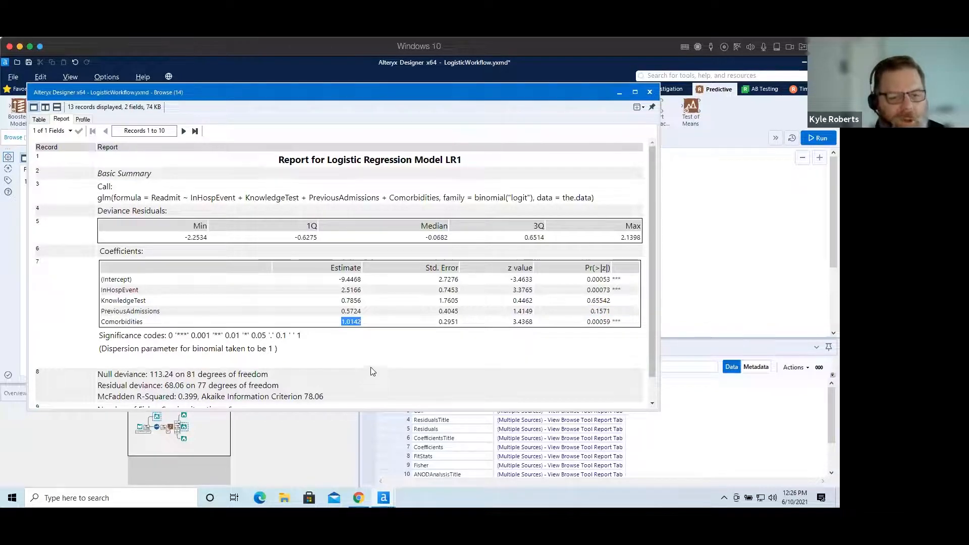
double_click(598, 322)
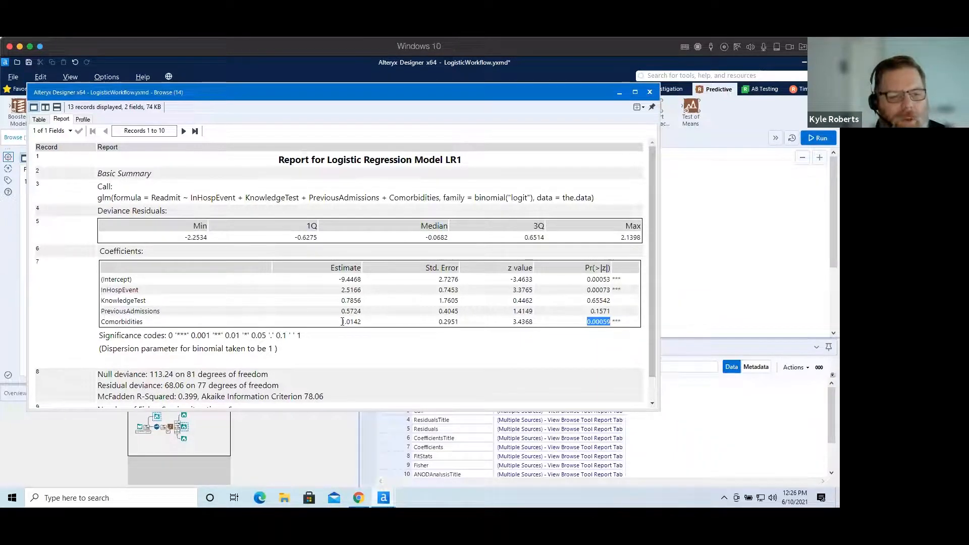
drag(342, 321, 368, 326)
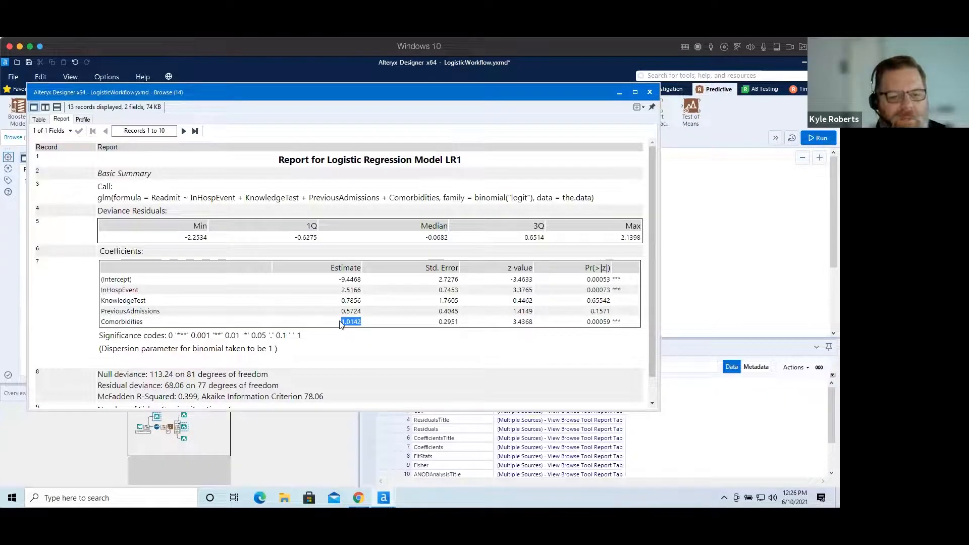
click(347, 324)
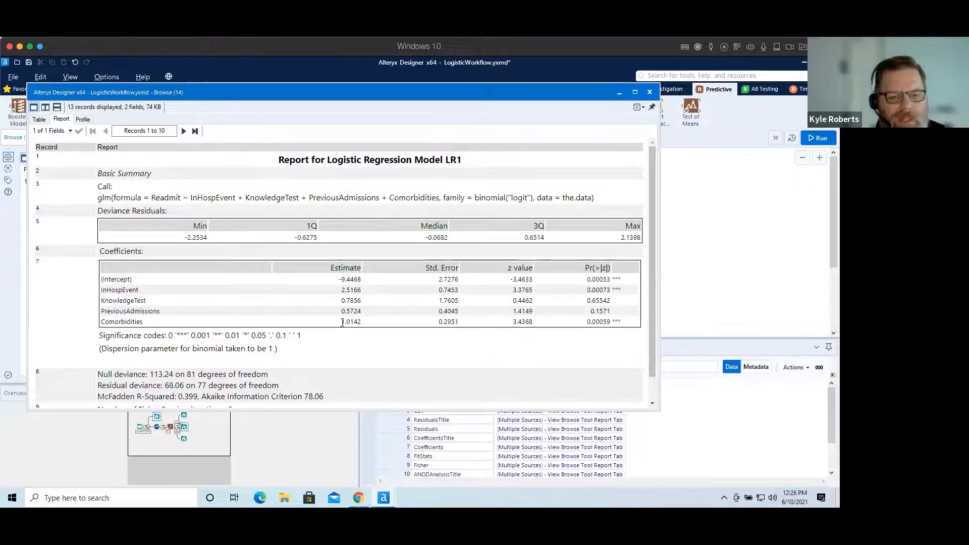
drag(343, 321, 362, 322)
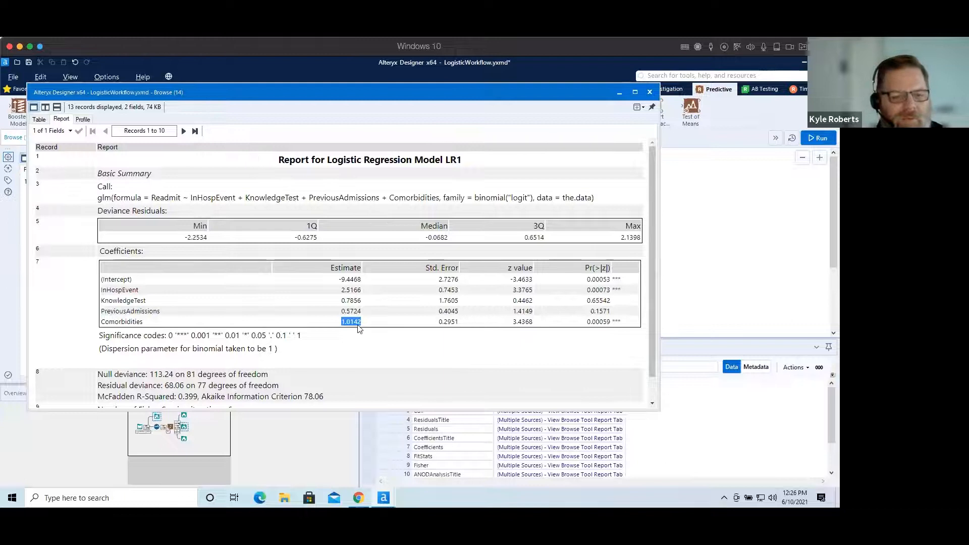
click(388, 349)
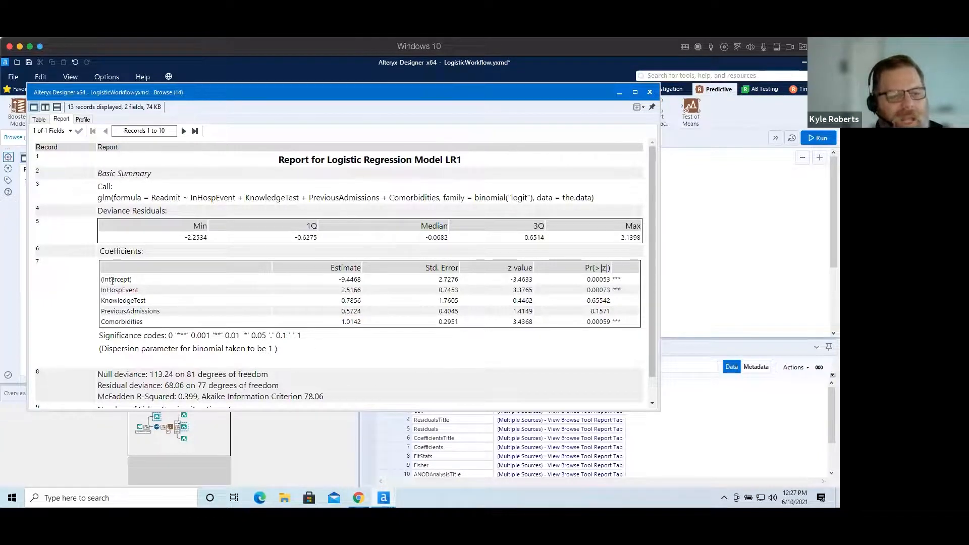
Review the whole coefficients table, comparing the significant and non-significant predictors, and scroll through the rest of the report.
drag(111, 279, 616, 323)
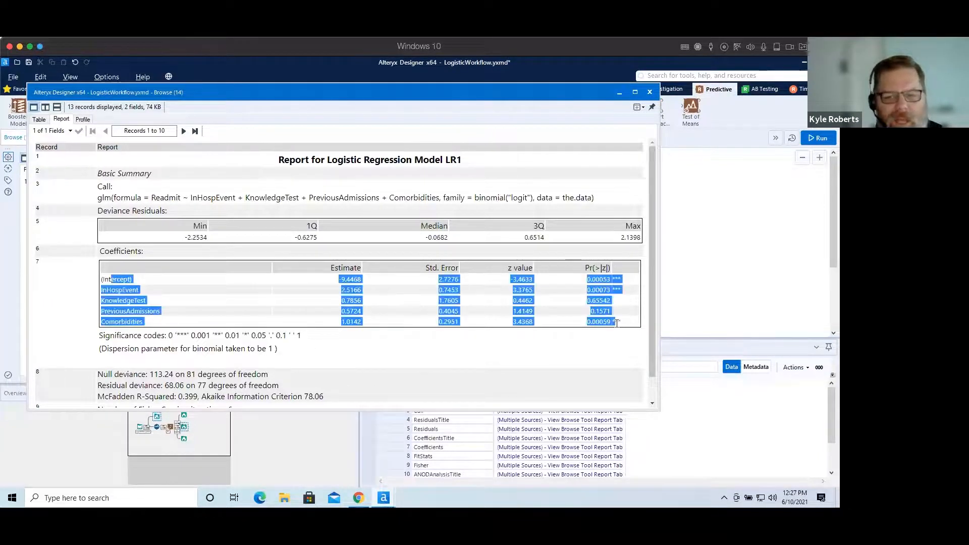
click(505, 348)
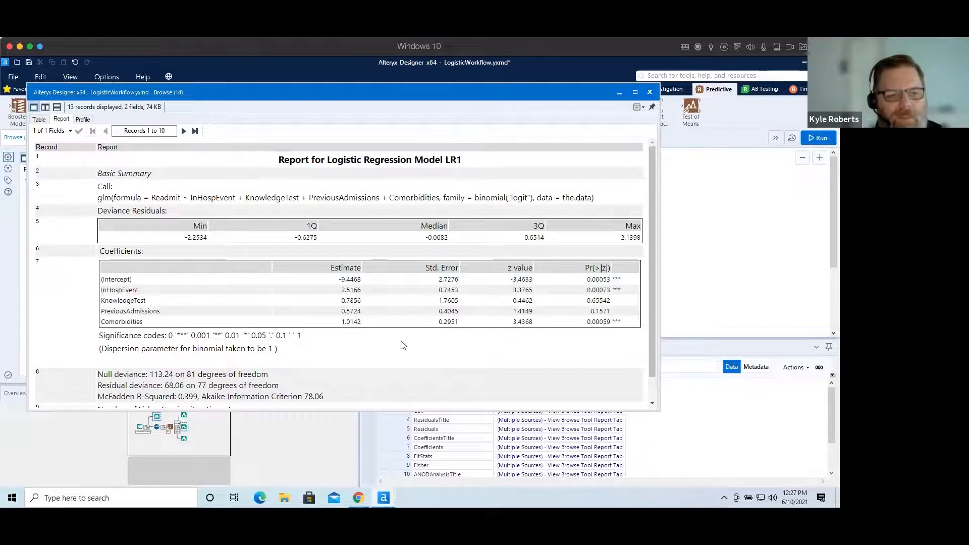
double_click(119, 289)
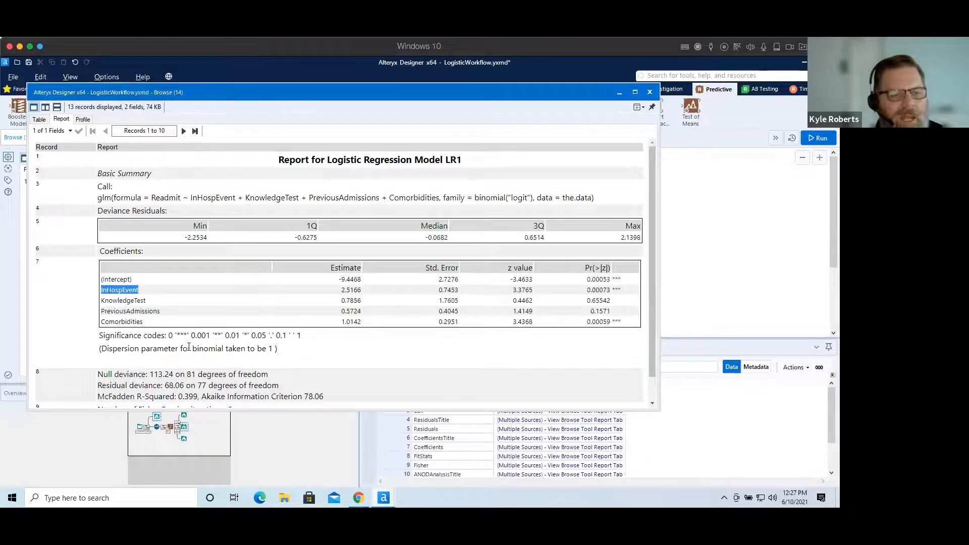
double_click(131, 321)
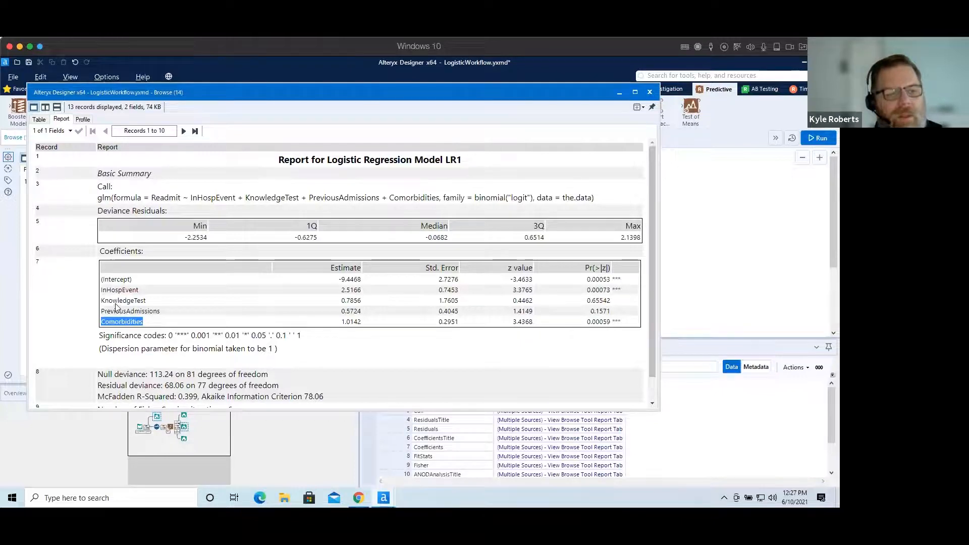
drag(114, 301, 154, 310)
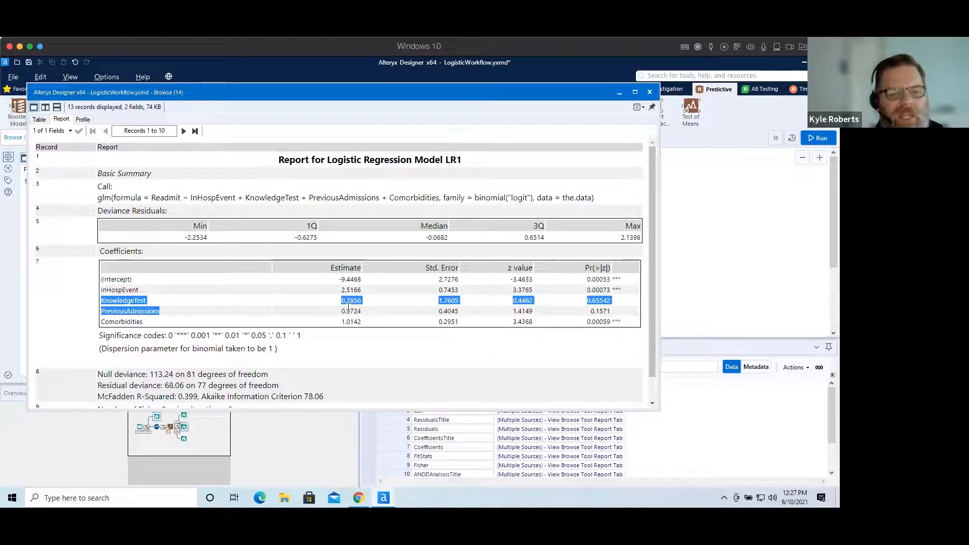
click(123, 290)
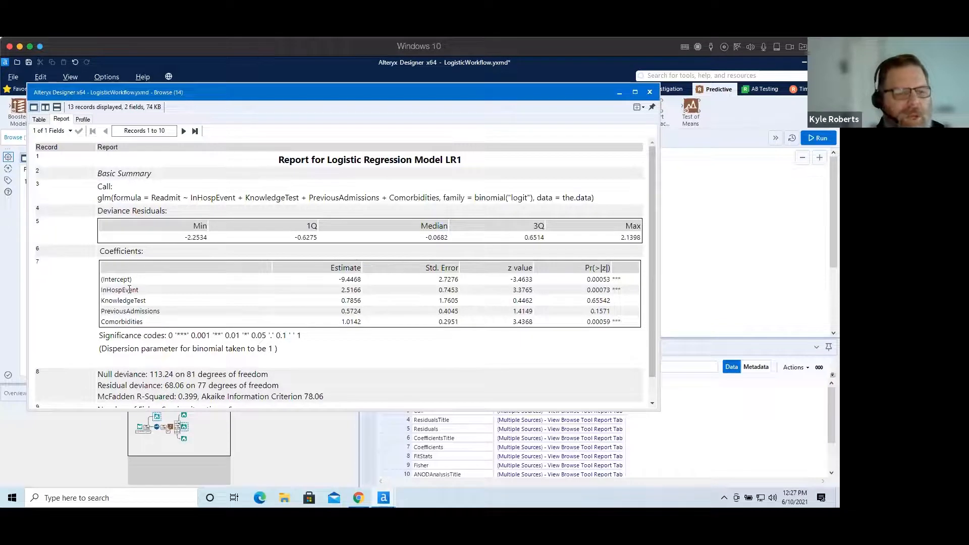
double_click(129, 289)
double_click(135, 322)
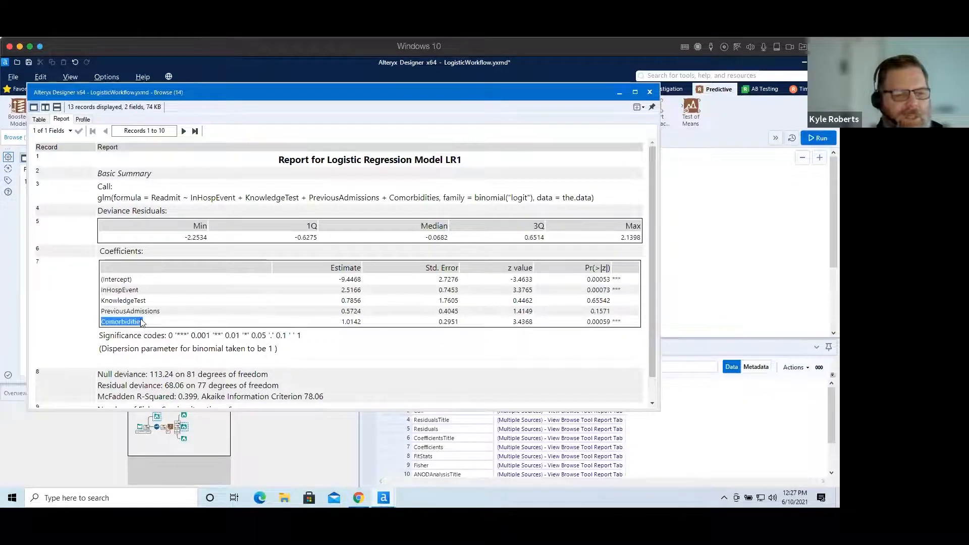
drag(149, 313, 102, 300)
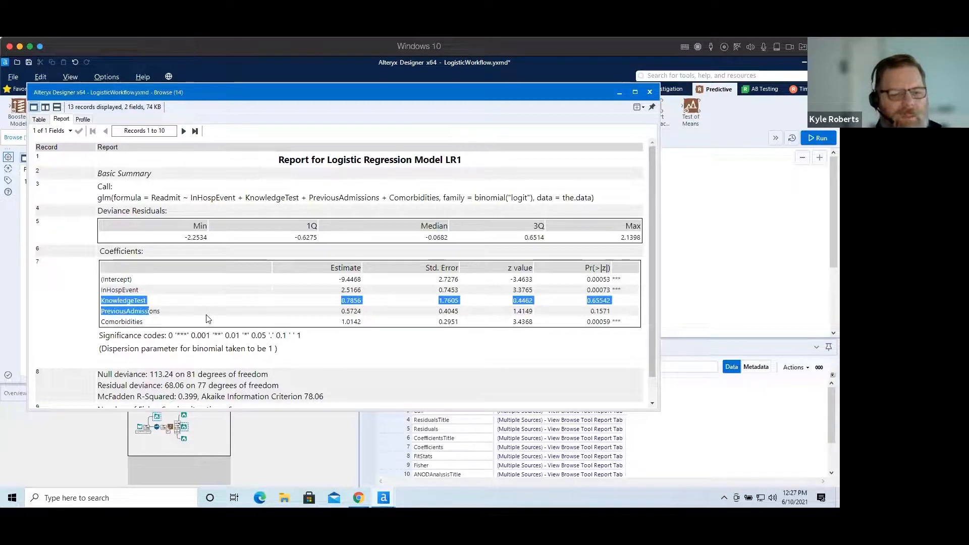
scroll(206, 318, down, 1)
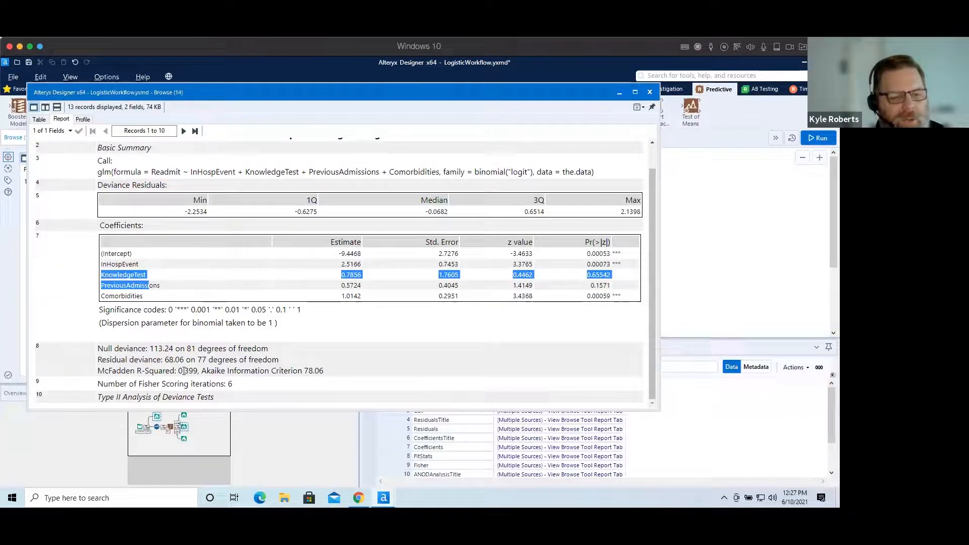
Close the coefficient report and open the performance browse output in a separate window to examine accuracy, precision, recall and the confusion matrix.
click(650, 94)
click(560, 273)
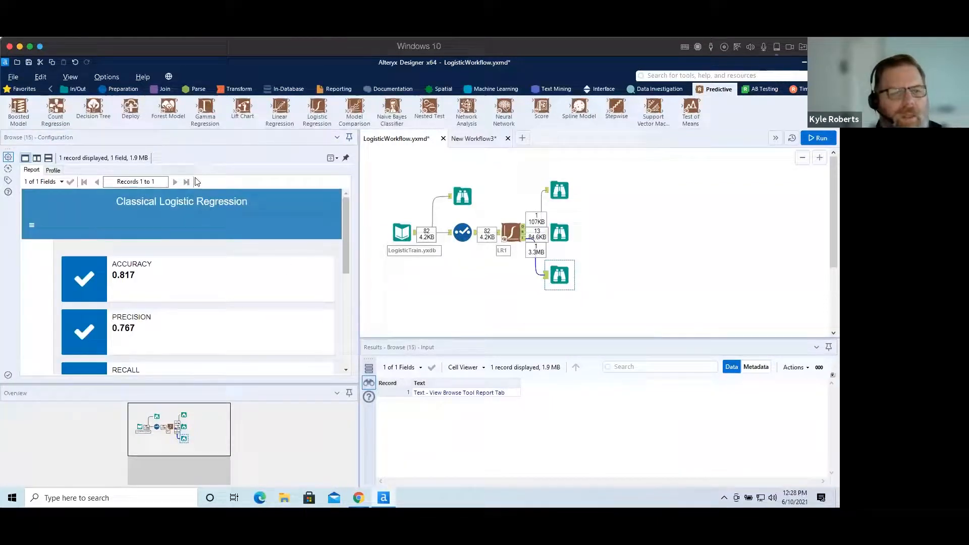
click(331, 158)
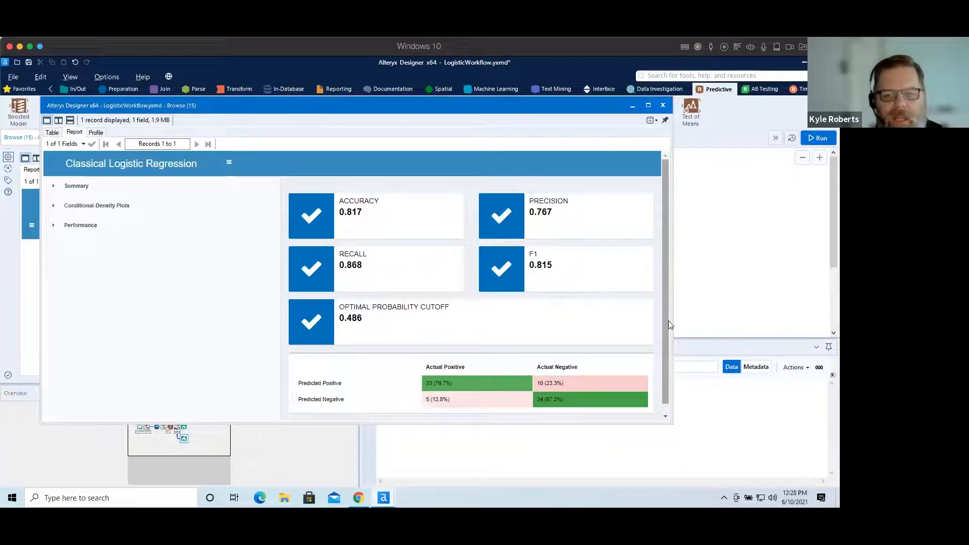
mouse_move(668, 321)
mouse_down()
mouse_move(664, 344)
mouse_move(662, 306)
mouse_up()
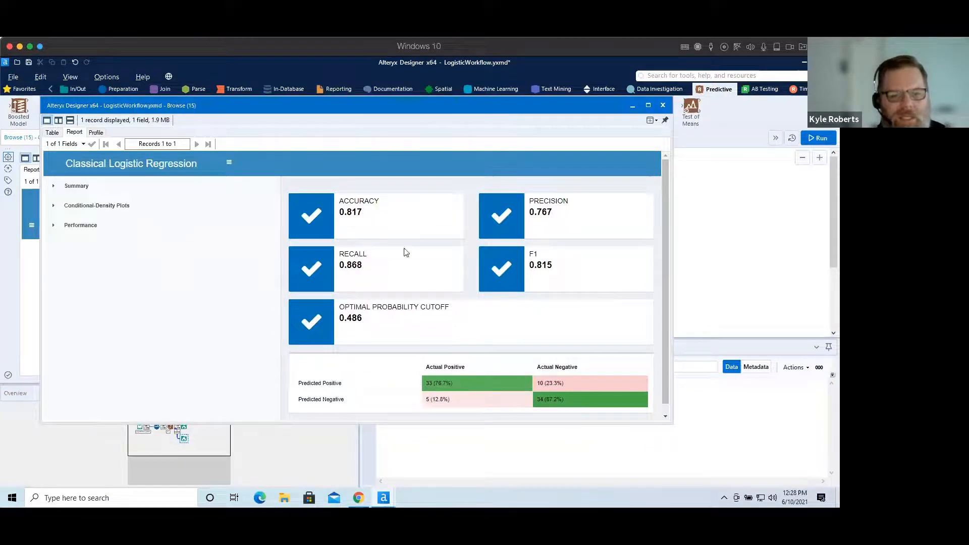
mouse_move(509, 386)
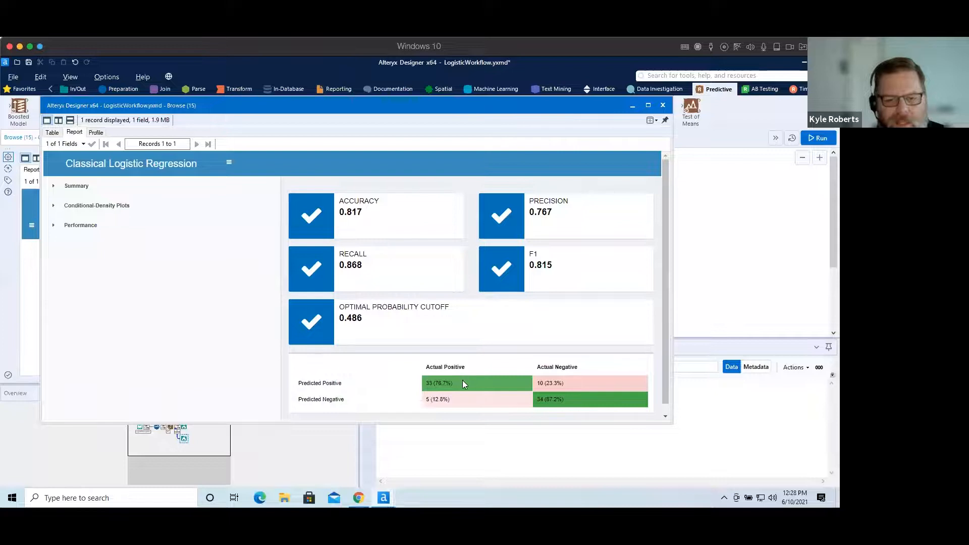
mouse_move(451, 383)
mouse_move(551, 399)
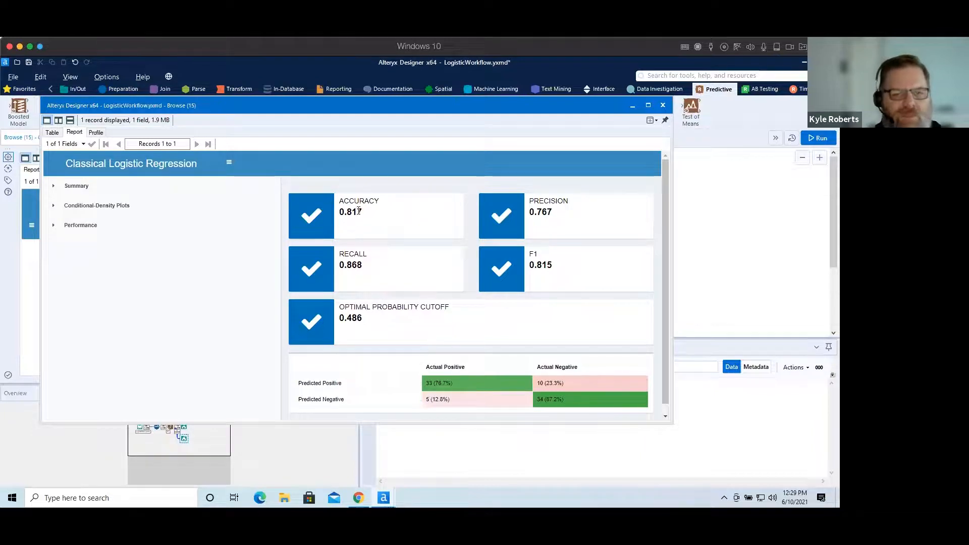
Expand the conditional-density plots section and scroll through the density curves for each predictor.
click(102, 211)
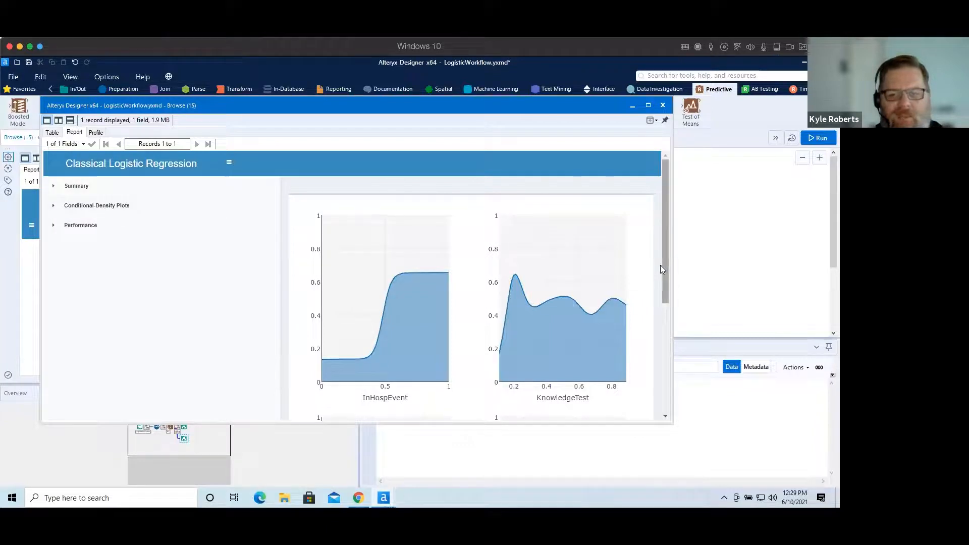
mouse_move(665, 263)
mouse_down()
mouse_move(671, 376)
mouse_move(677, 332)
mouse_move(663, 276)
mouse_up()
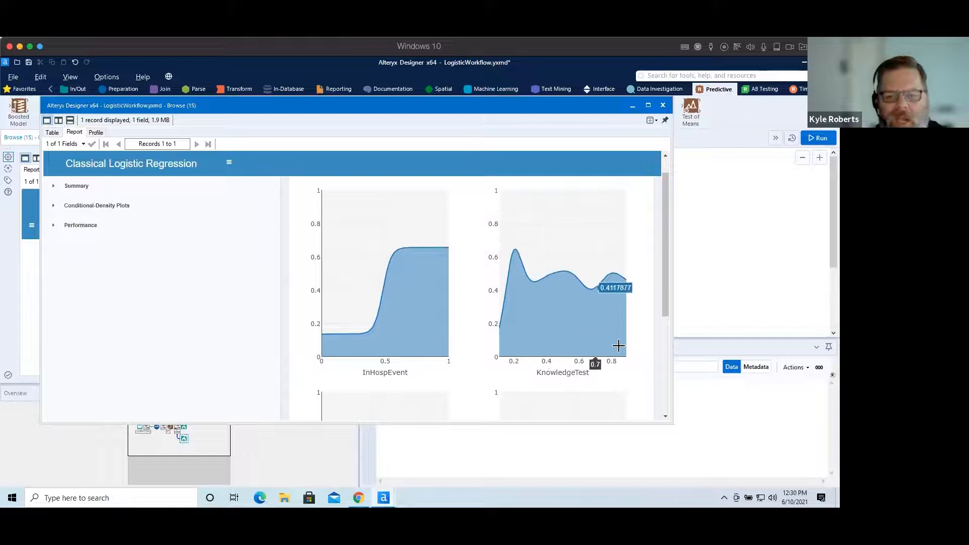
drag(662, 296, 665, 395)
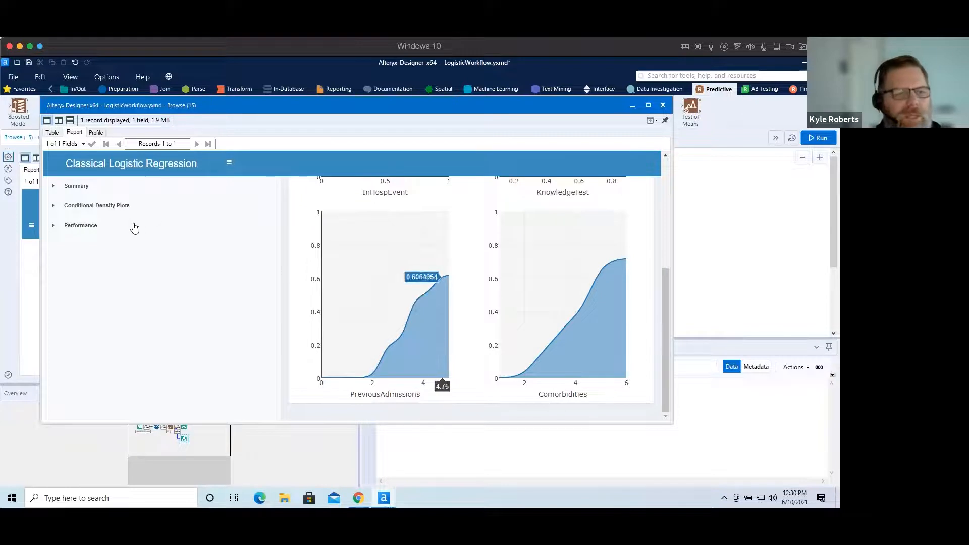
Examine the ROC chart in the performance section, return to the summary metrics, and close the report window.
click(74, 226)
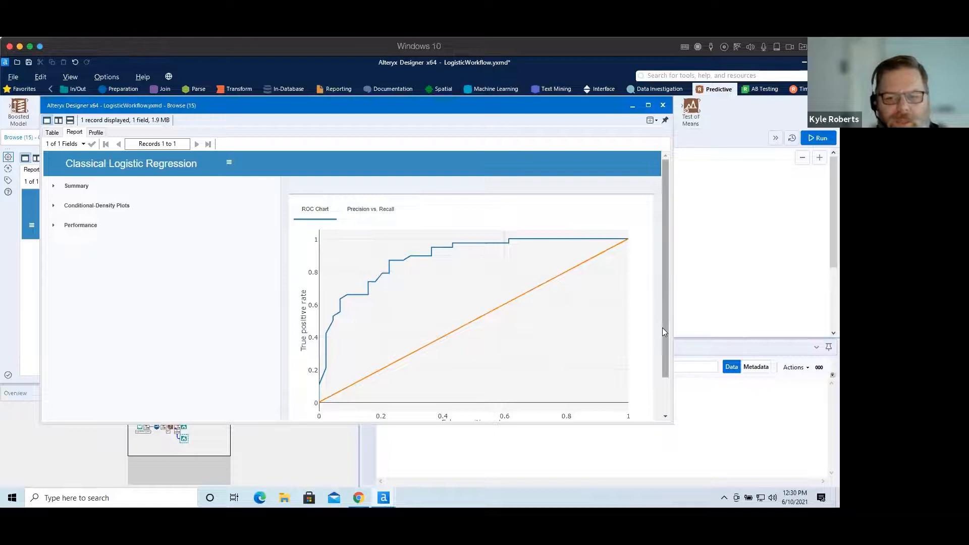
drag(663, 333, 671, 352)
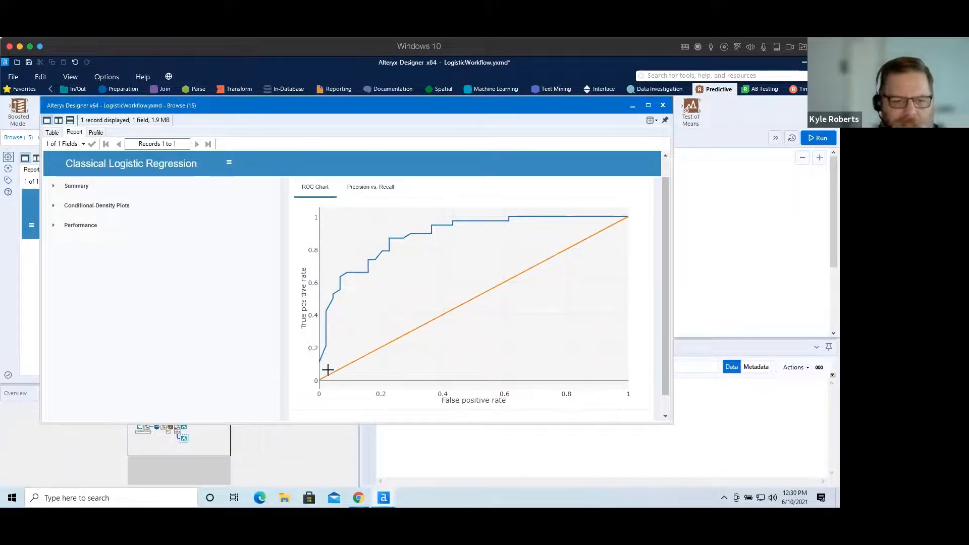
mouse_move(322, 367)
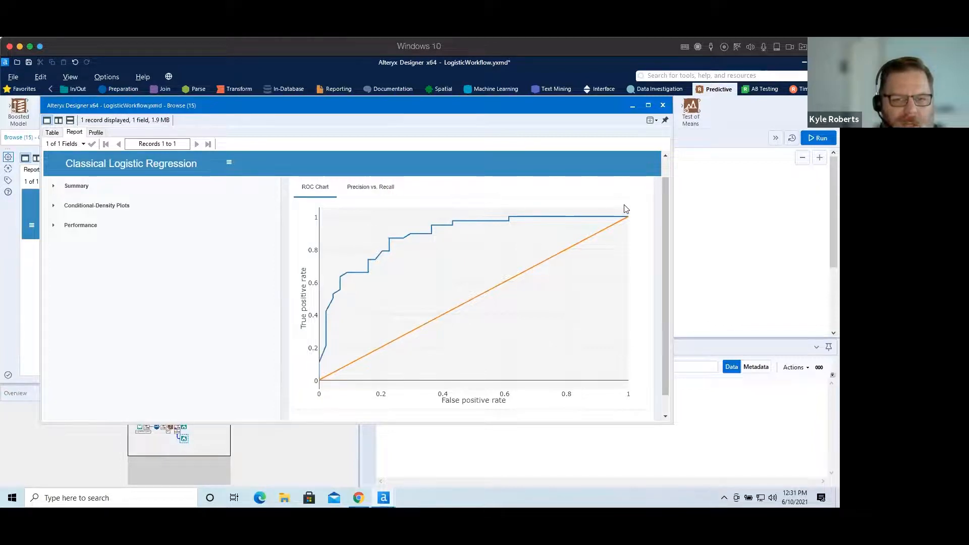
mouse_move(537, 206)
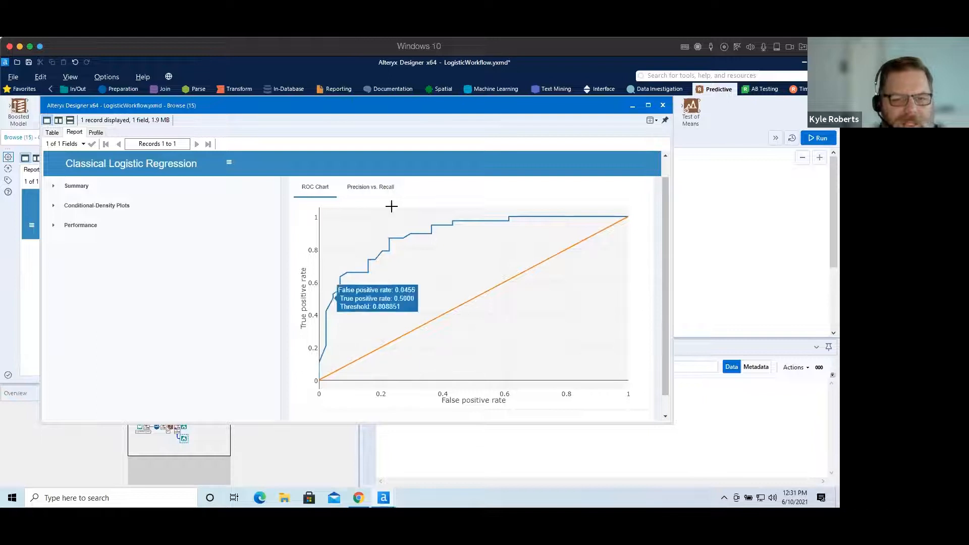
mouse_move(577, 214)
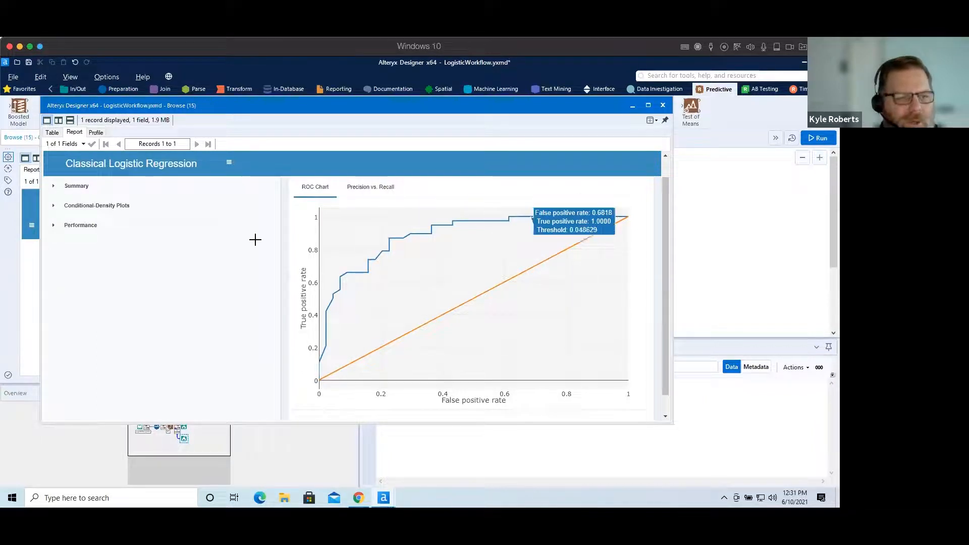
click(79, 186)
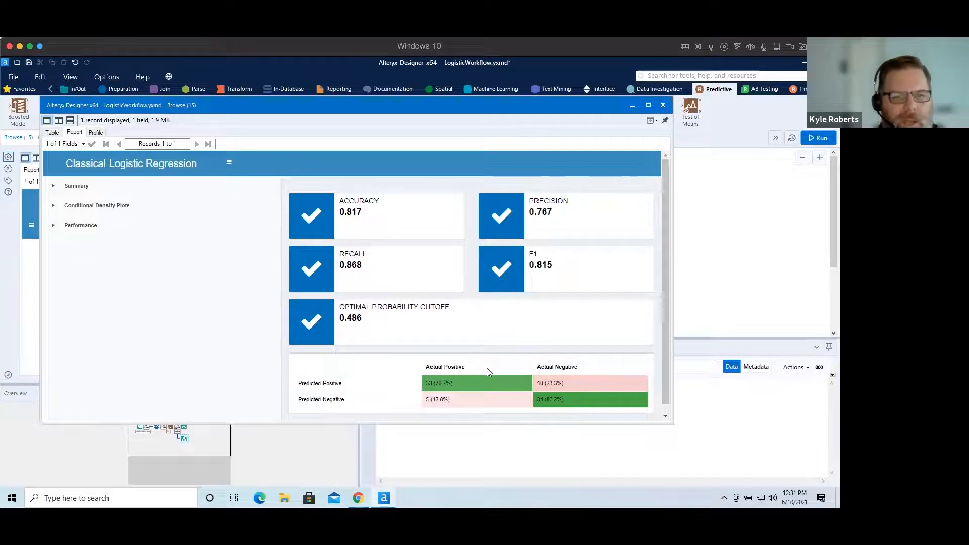
click(663, 107)
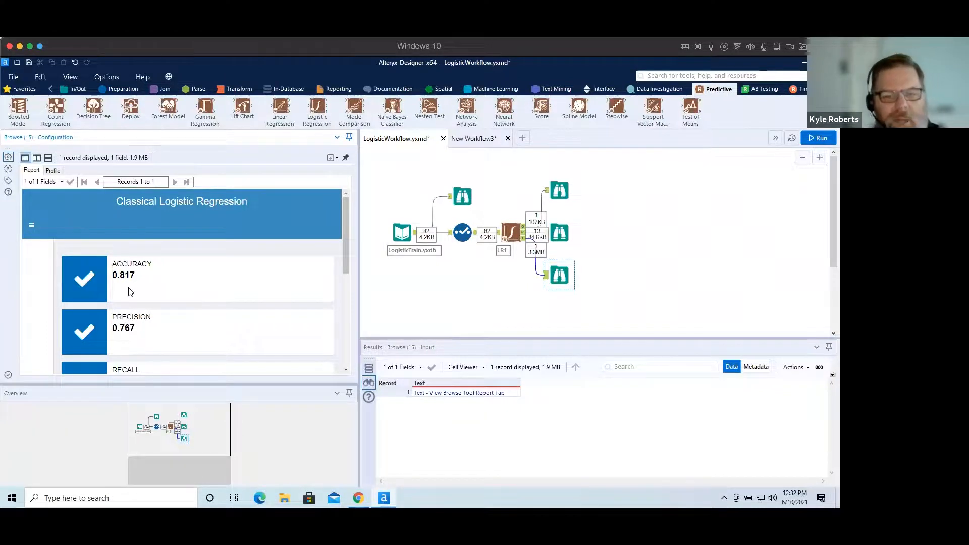
Remove KnowledgeTest from the logistic regression's predictor variables, keeping InHospEvent and Comorbidities, and rerun the workflow.
click(511, 232)
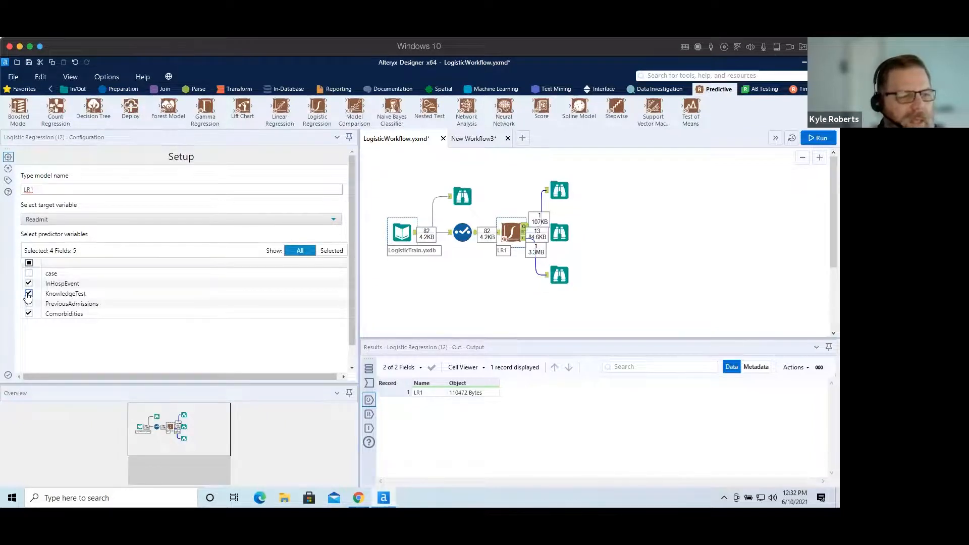
click(29, 295)
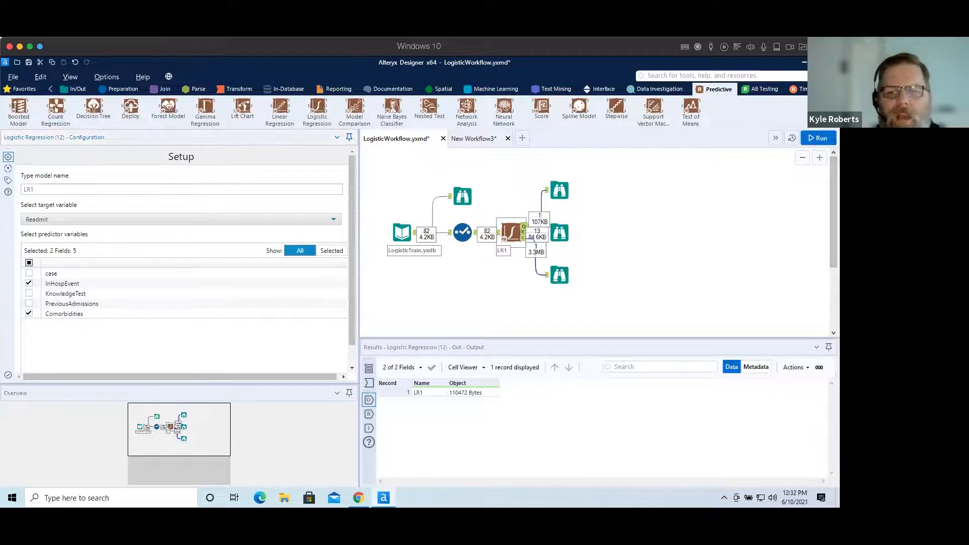
click(817, 139)
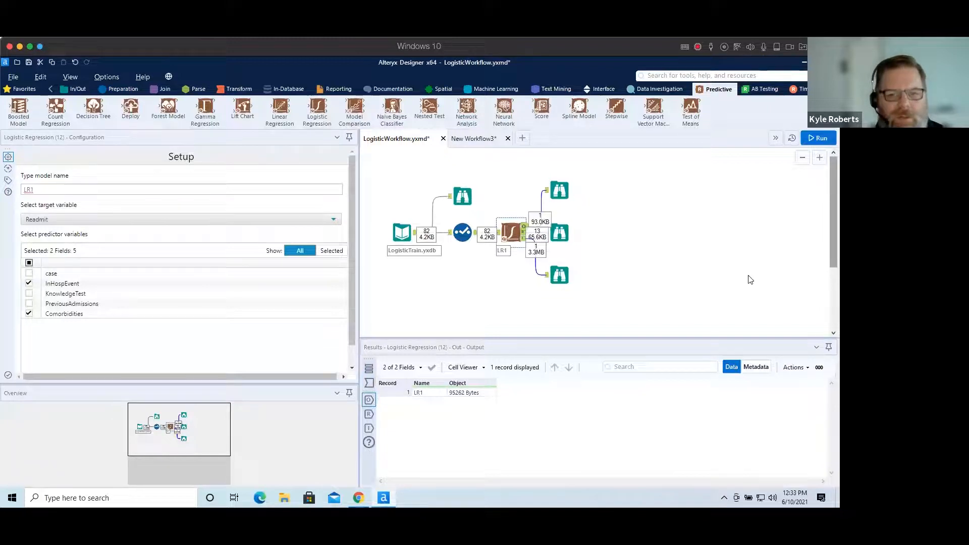
Open the performance browse output in a separate window to compare the updated accuracy, precision, recall and confusion matrix.
click(566, 281)
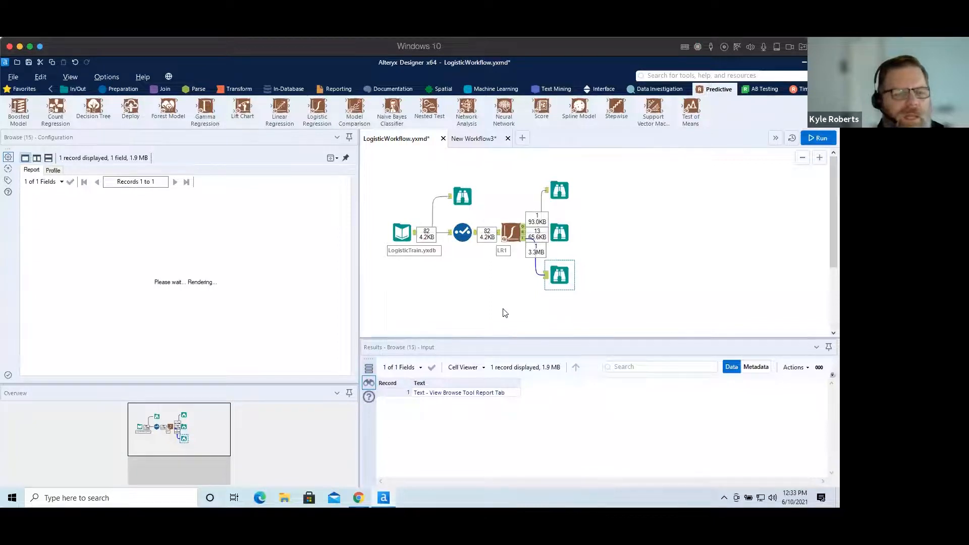
click(337, 158)
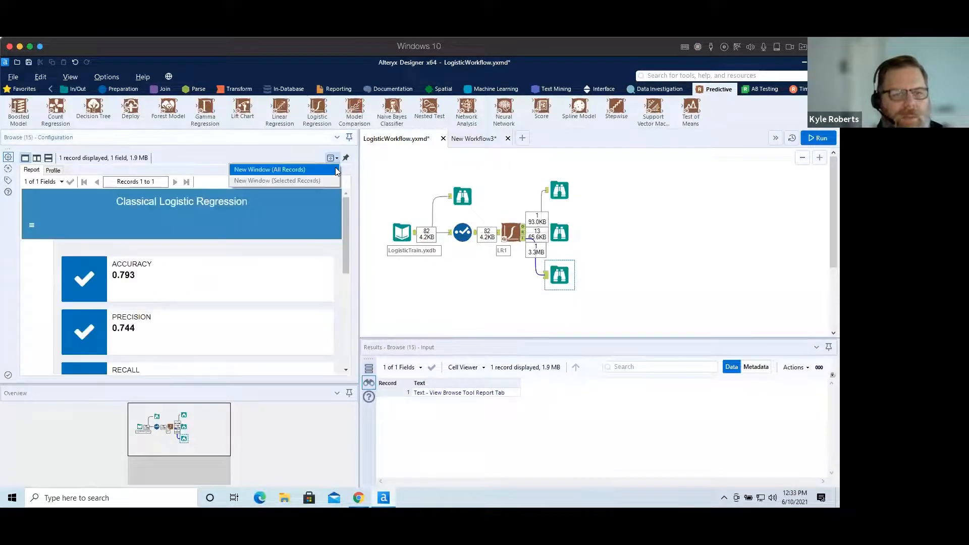
click(273, 168)
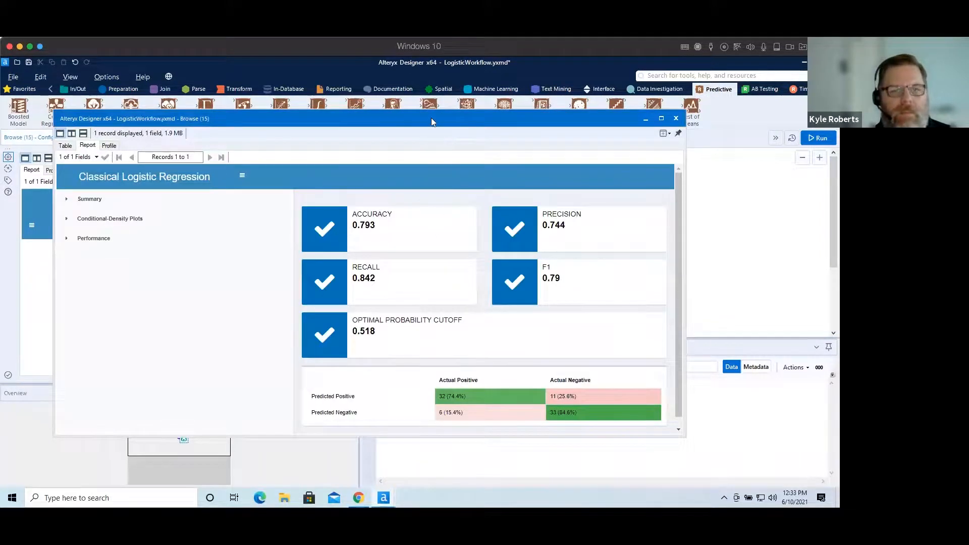
drag(431, 121, 420, 78)
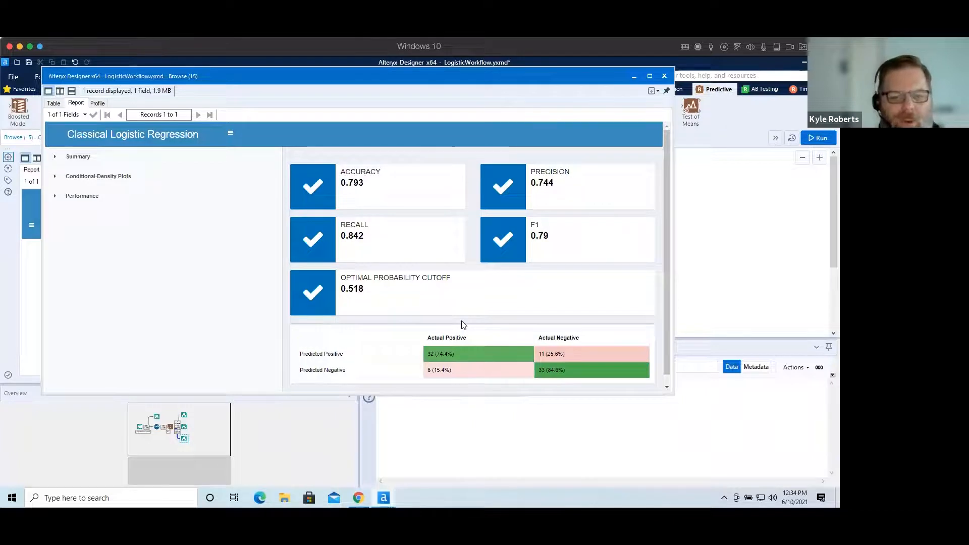
mouse_move(605, 376)
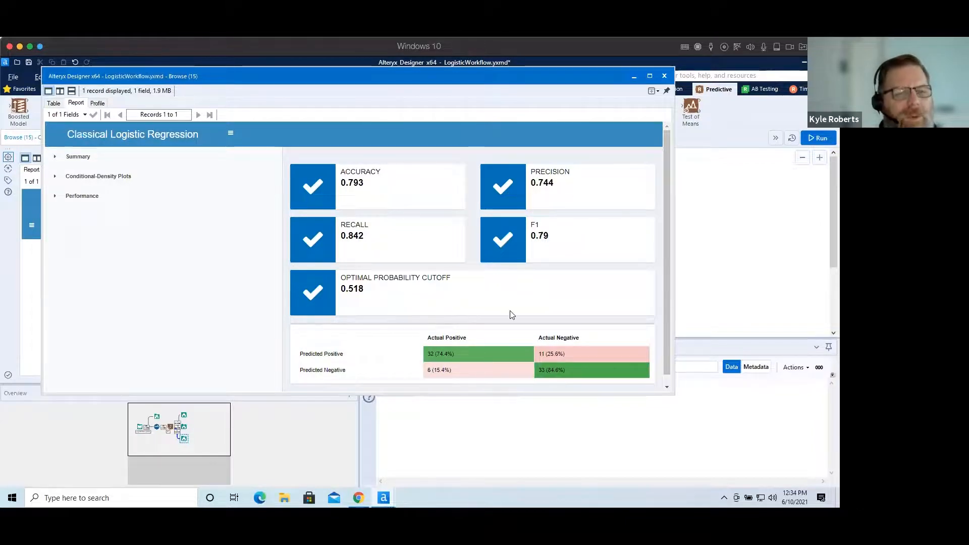
click(664, 76)
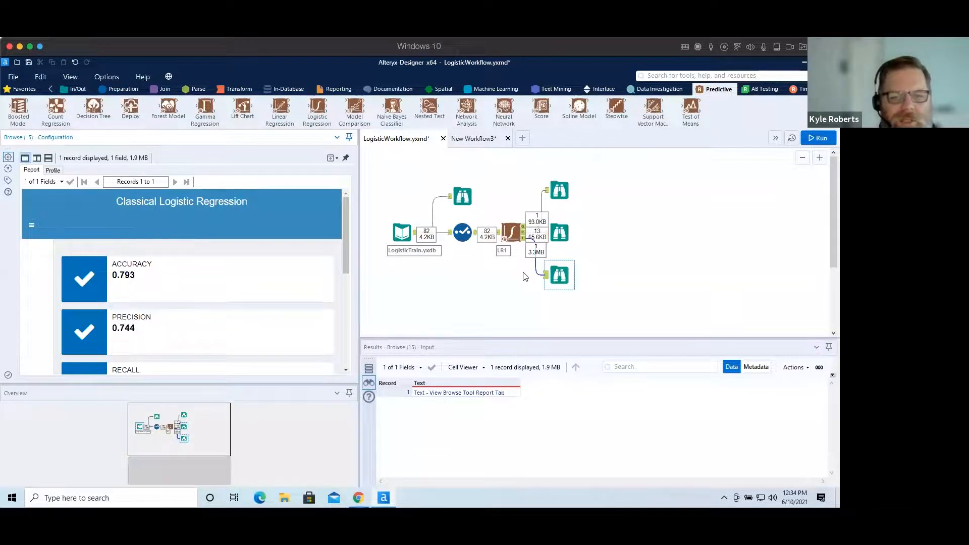
Add an Input Data tool that reads LogisticToScore.yxdb and refresh its data preview.
click(76, 90)
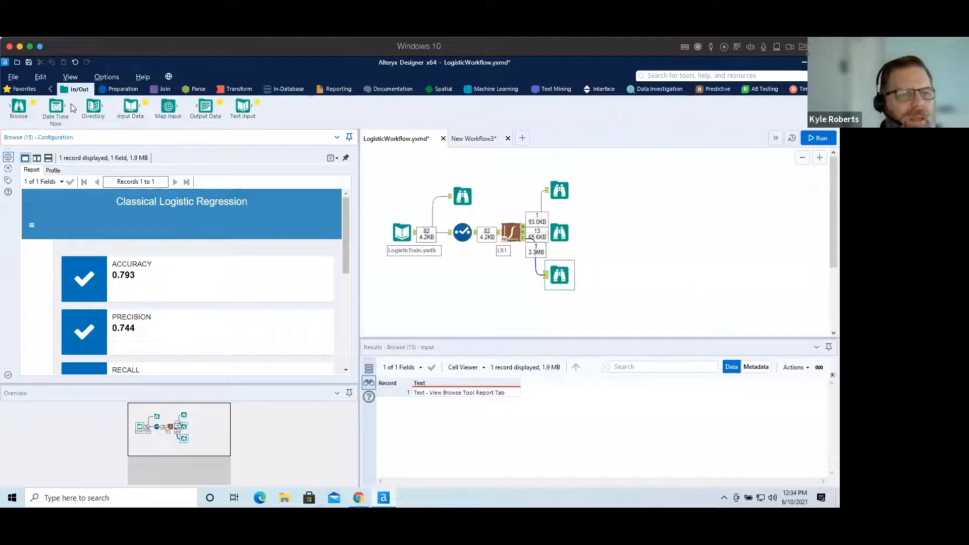
drag(132, 109, 638, 202)
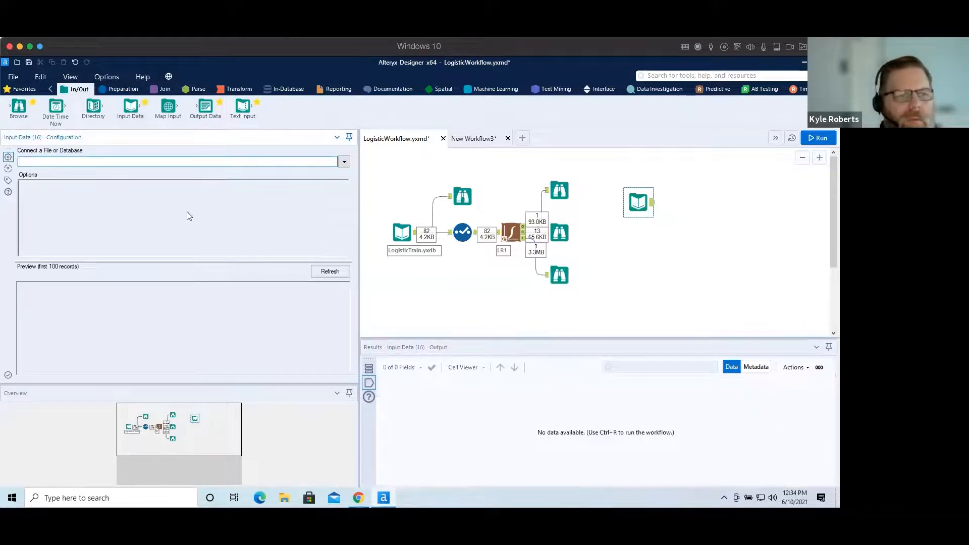
click(345, 161)
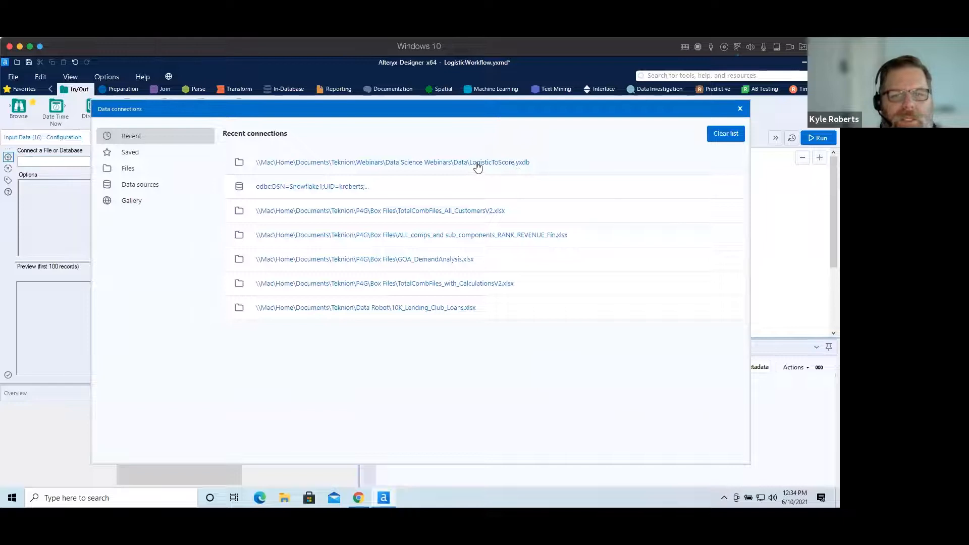
click(477, 164)
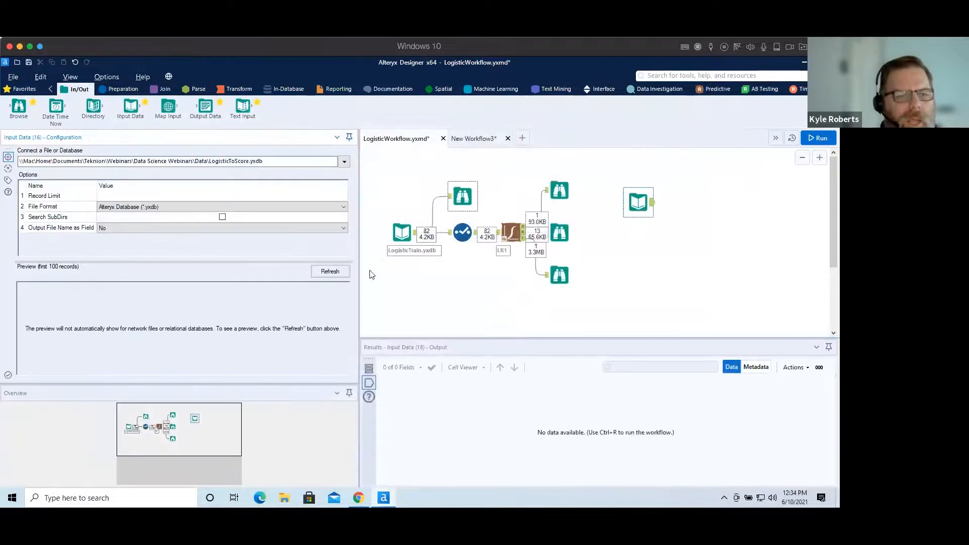
click(340, 274)
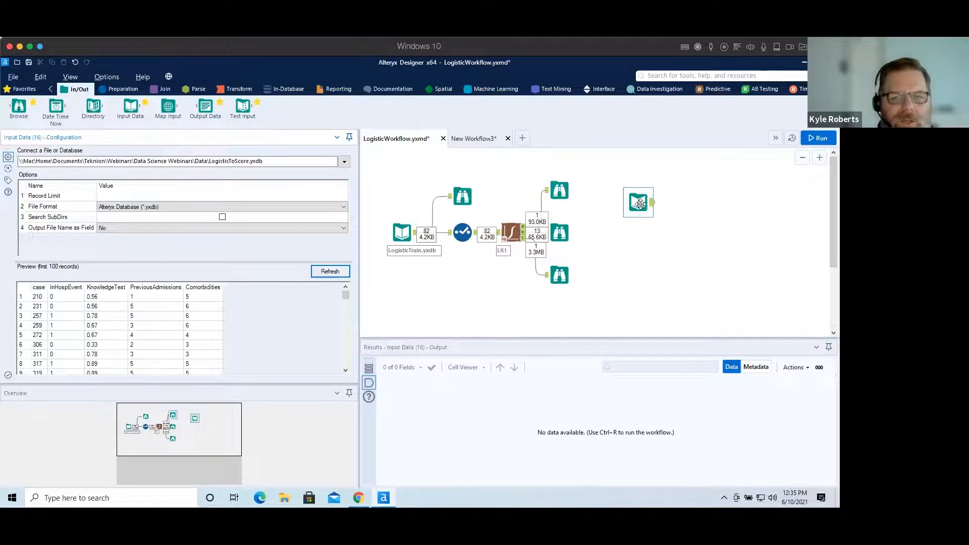
Add a Score tool after the LogisticToScore input and connect the LR1 model output to it.
click(719, 90)
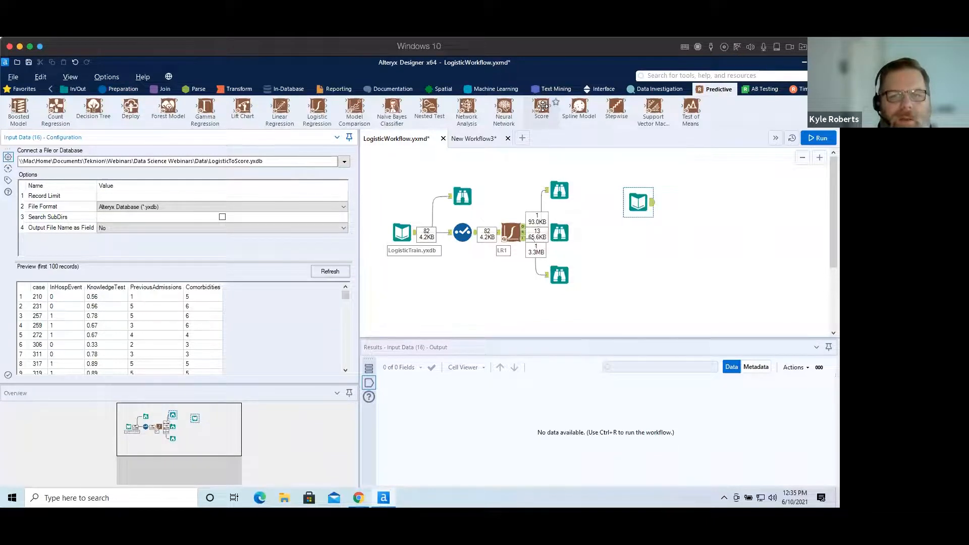
drag(543, 106, 732, 233)
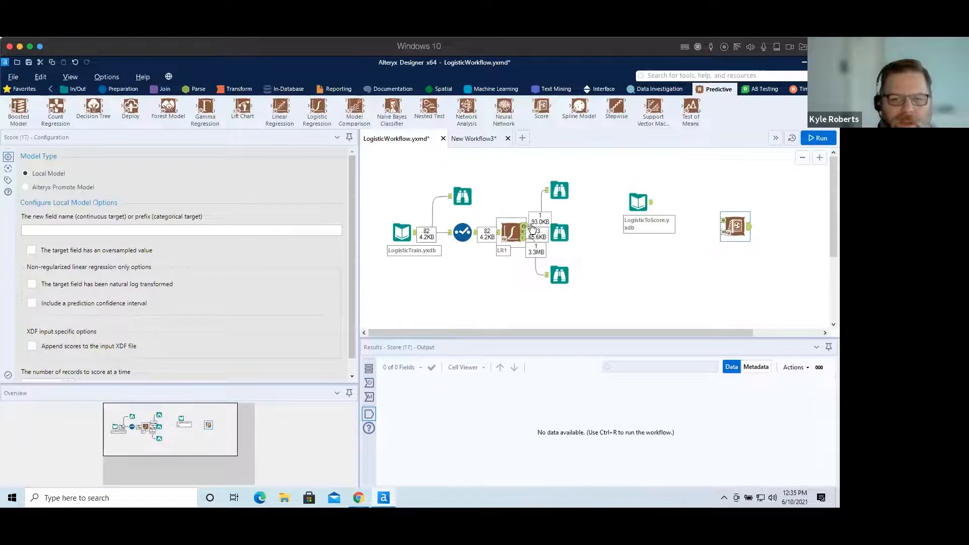
drag(740, 227, 697, 207)
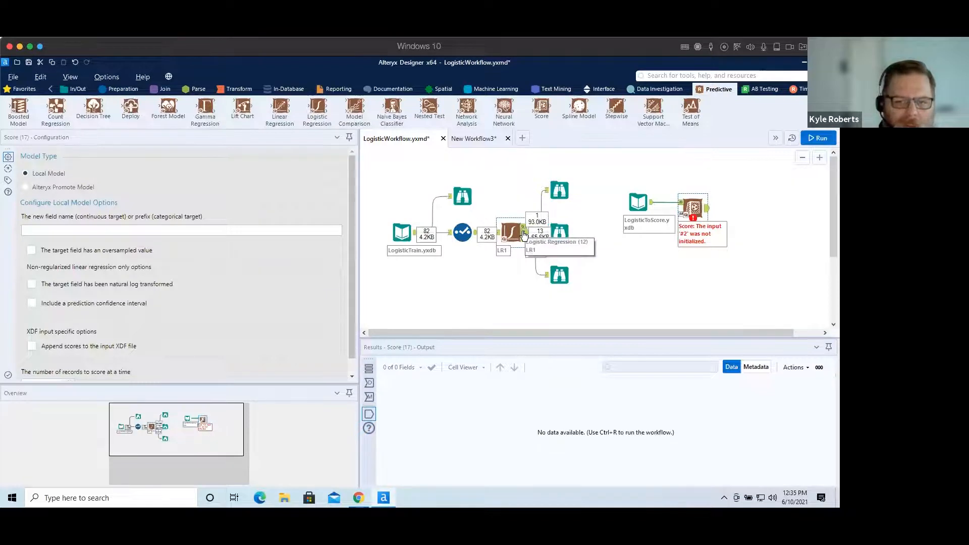
drag(524, 230, 685, 221)
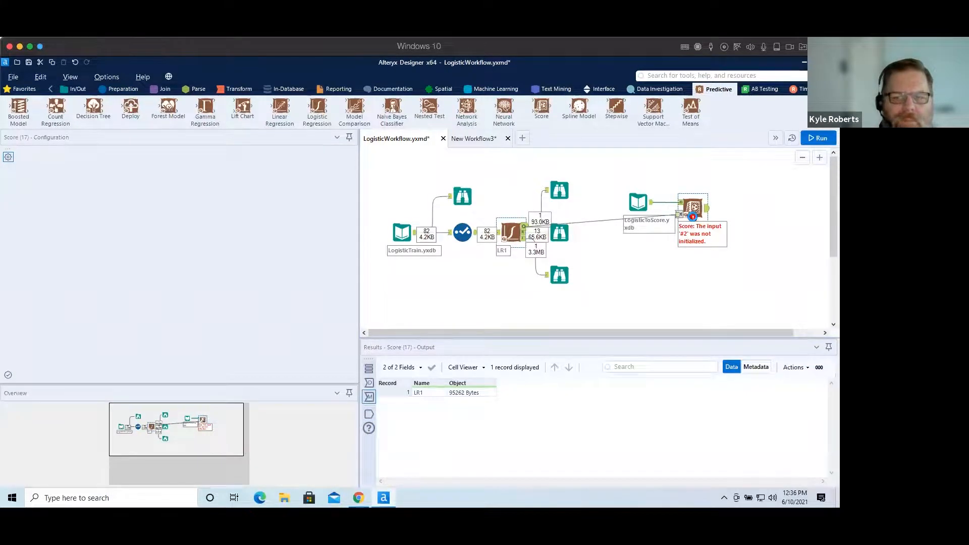
Set the Score tool's new field name prefix to Readmit.
click(692, 216)
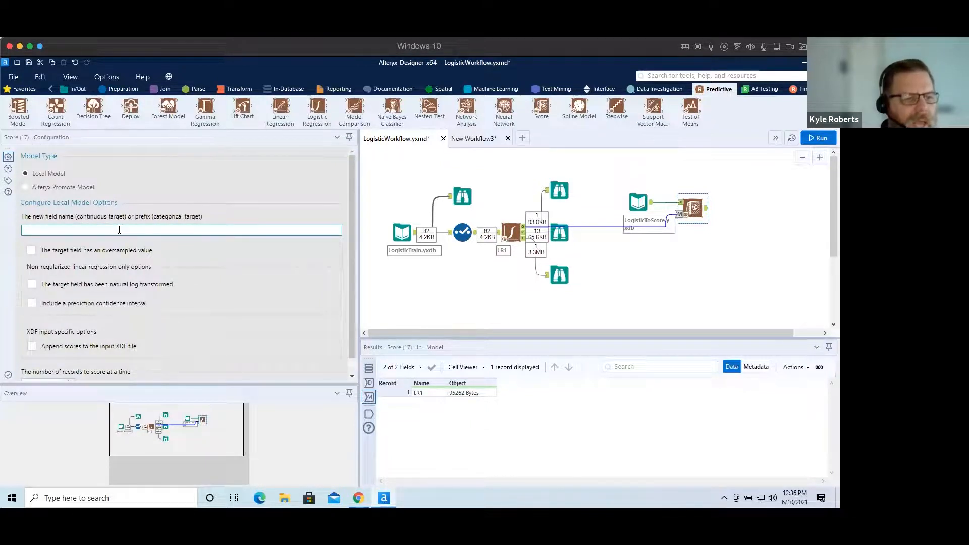
click(85, 229)
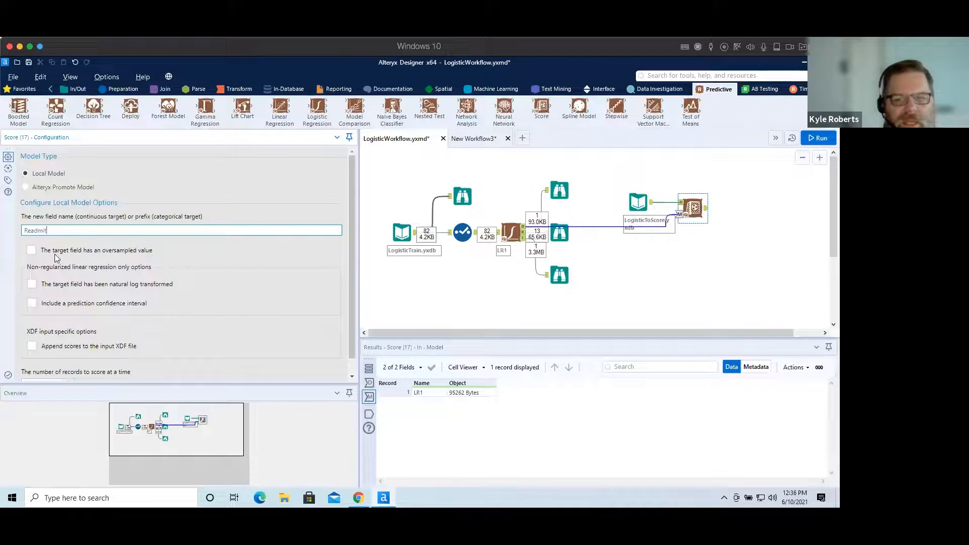
Add a Browse tool after the Score tool and run the workflow.
click(692, 207)
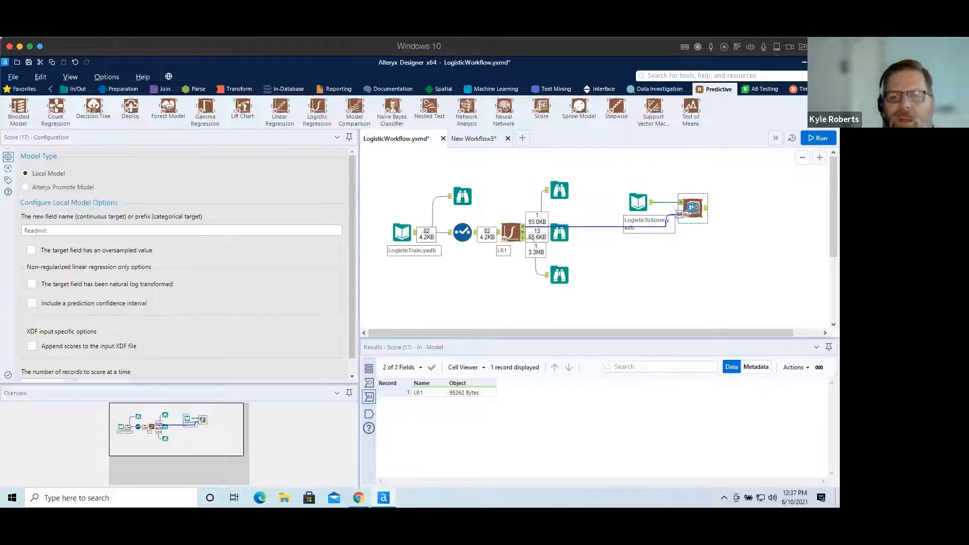
right_click(694, 207)
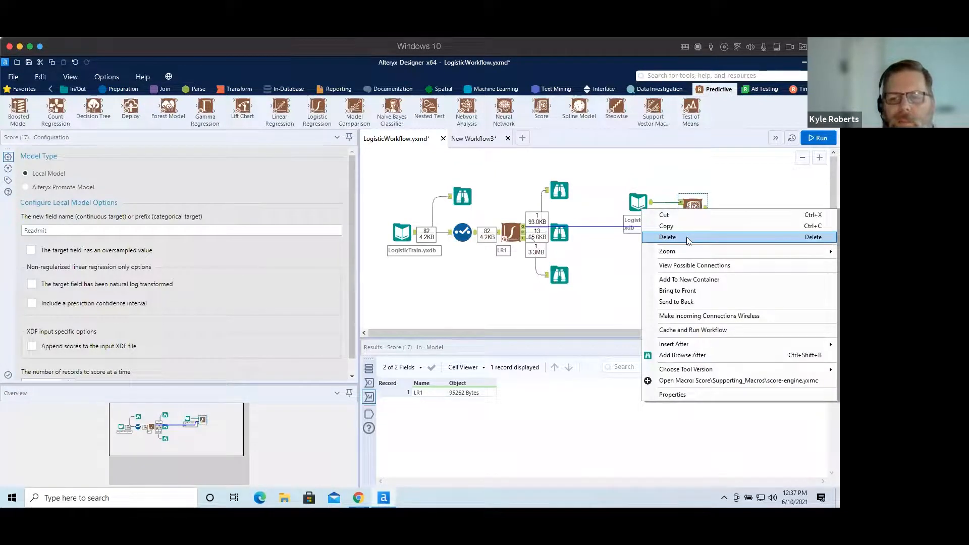
click(699, 354)
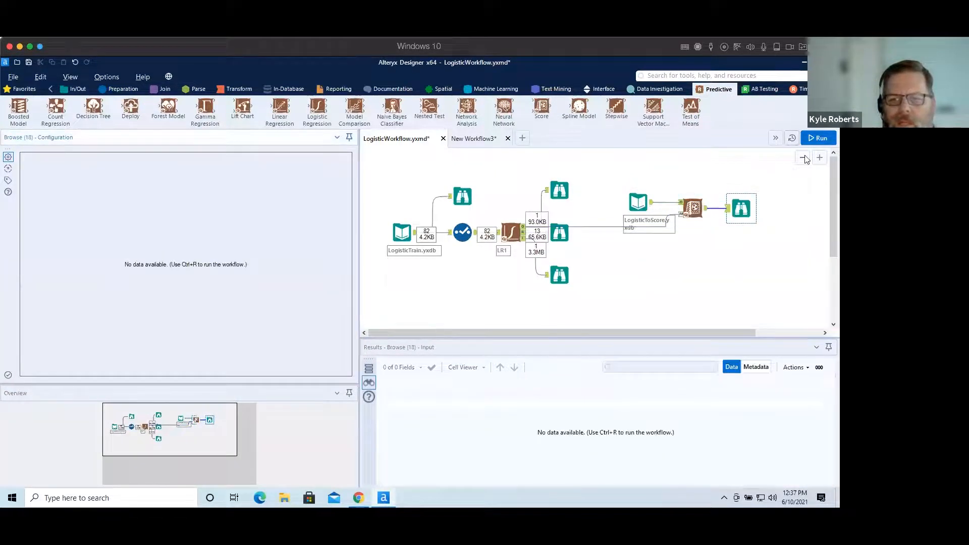
key(ctrl+r)
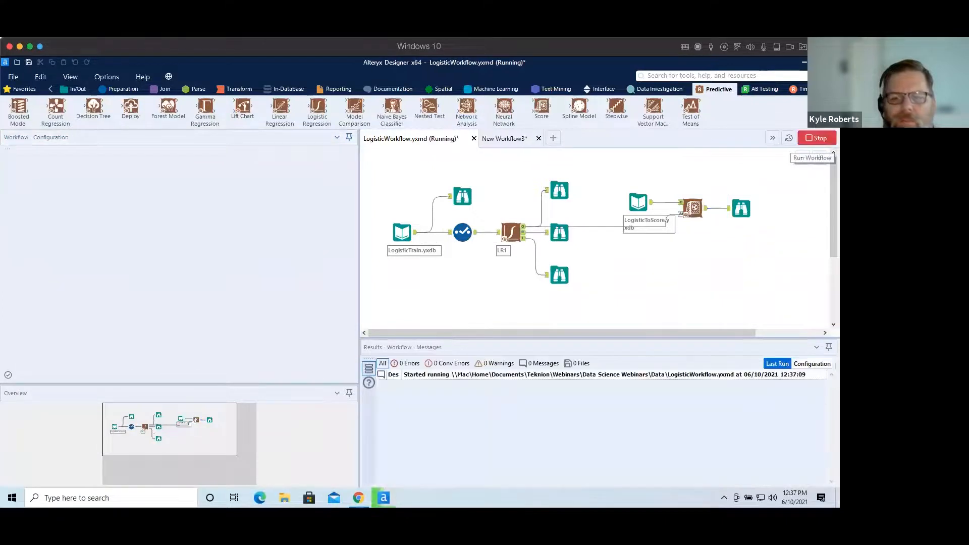
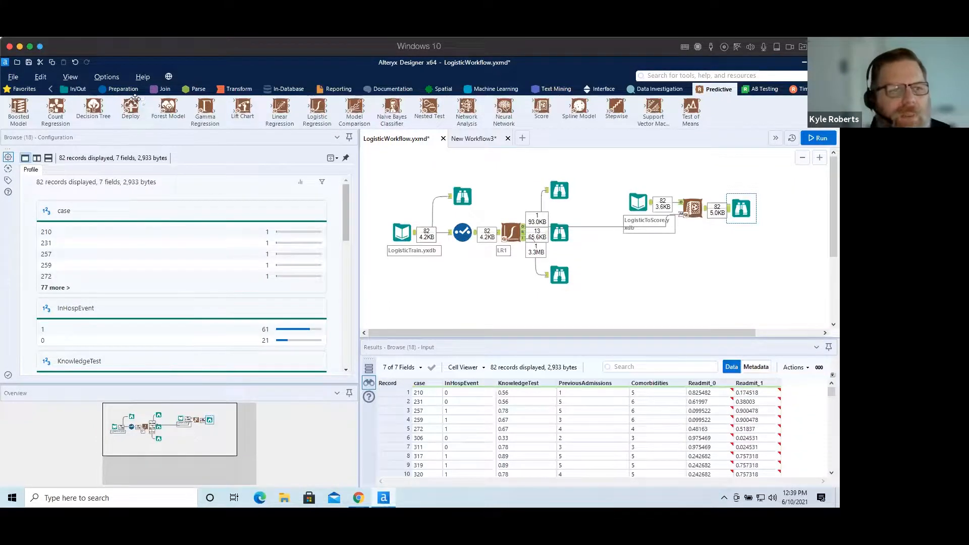
Insert a Formula tool between the Score tool and the final Browse tool.
click(116, 90)
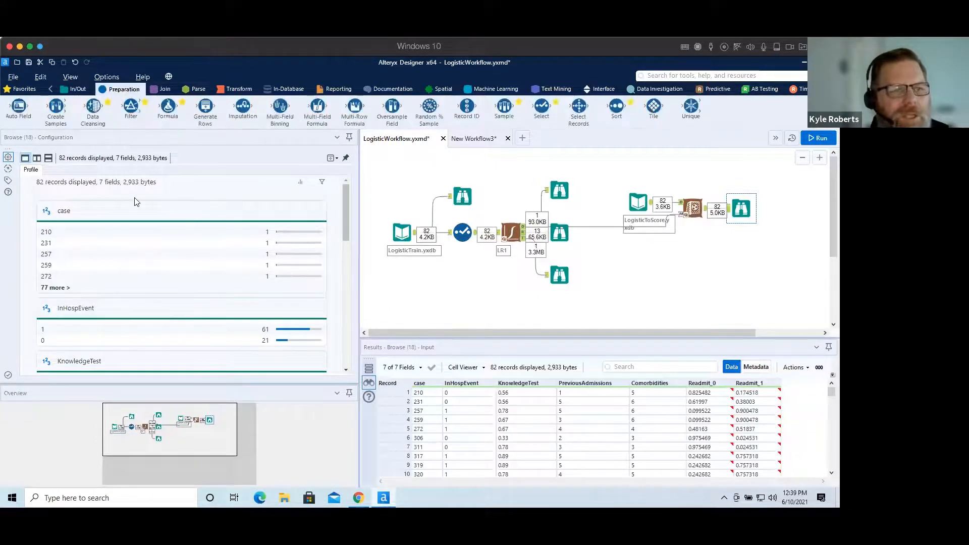
drag(168, 106, 739, 207)
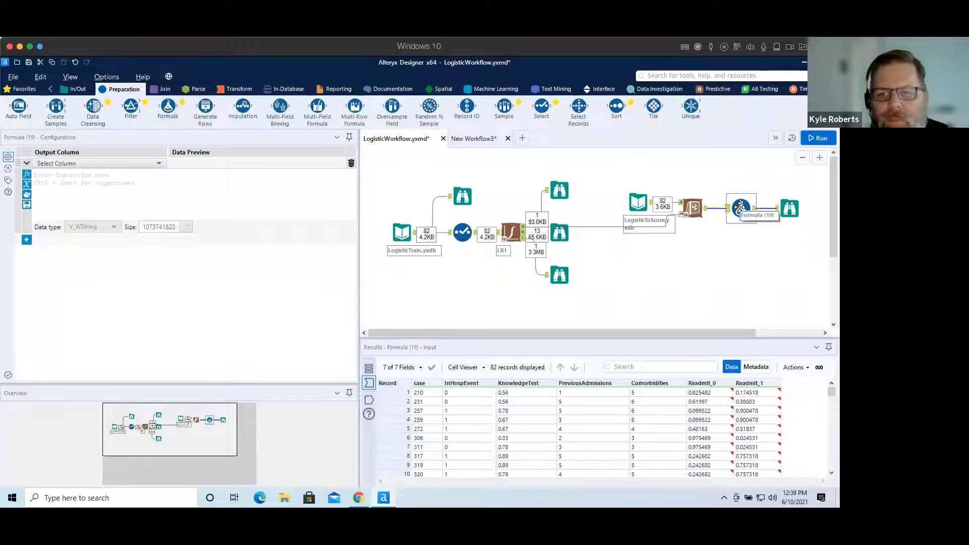
Add a new output column named Readmit and set its data type to Byte.
click(158, 167)
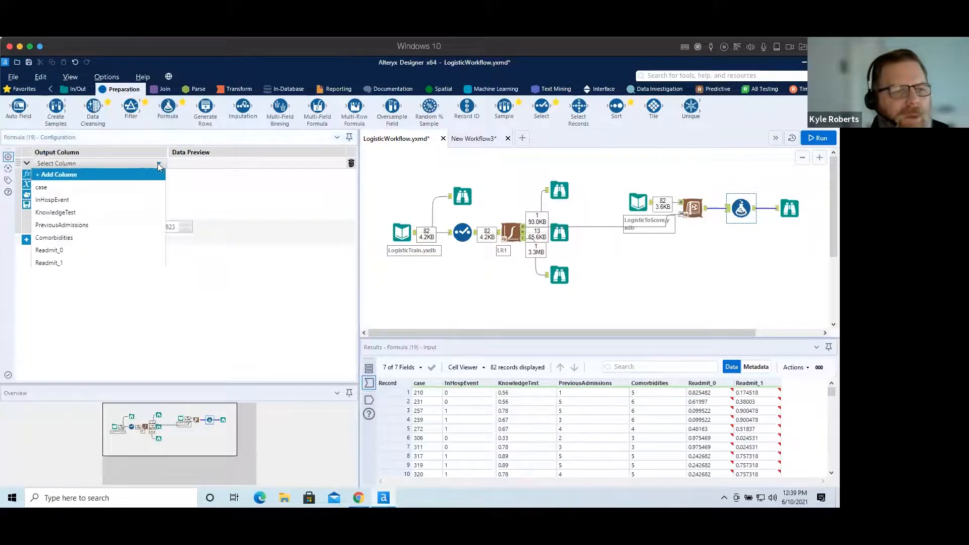
click(70, 176)
text(Readmit)
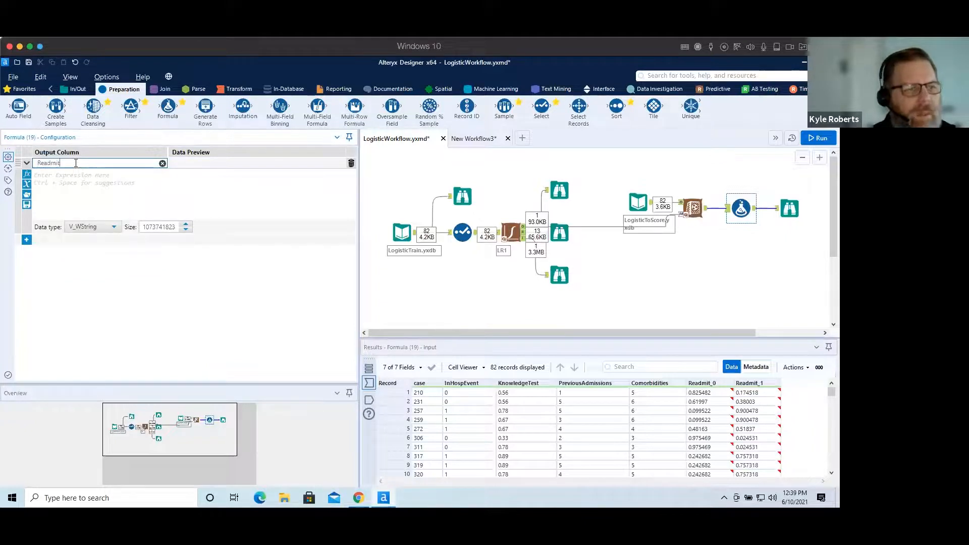
click(107, 228)
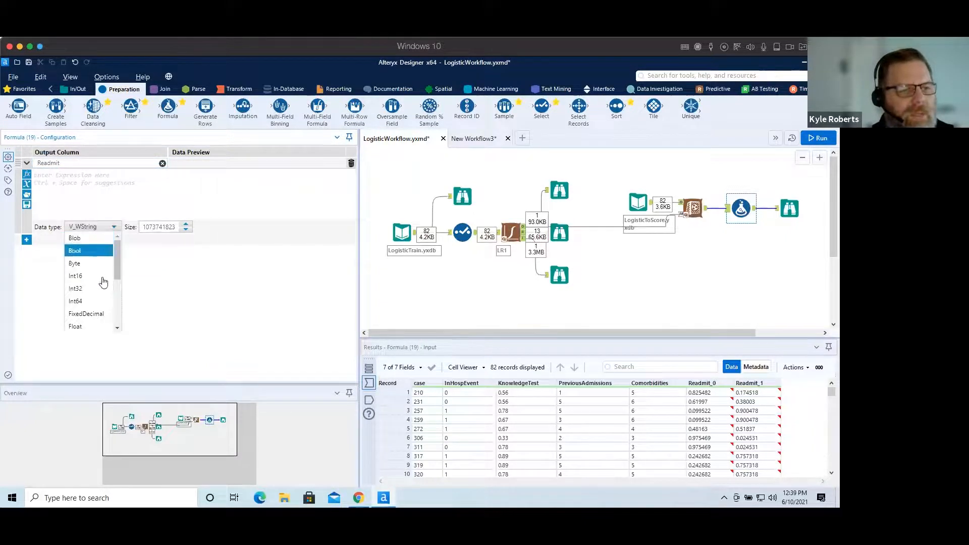
scroll(99, 298, down, 1)
click(95, 312)
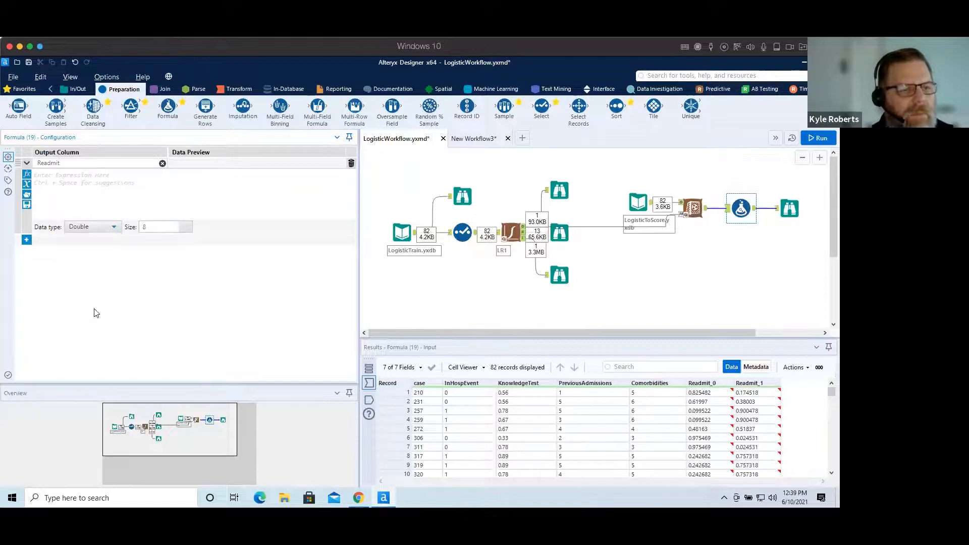
click(100, 227)
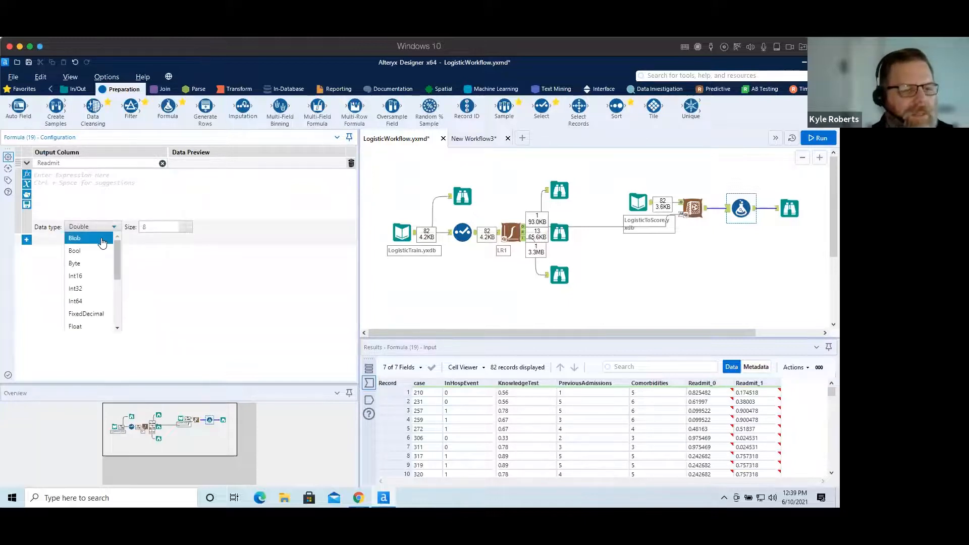
click(96, 263)
Enter the expression if [Readmit_1] > 0.5 then 1 else 0 endif for the new column.
click(62, 175)
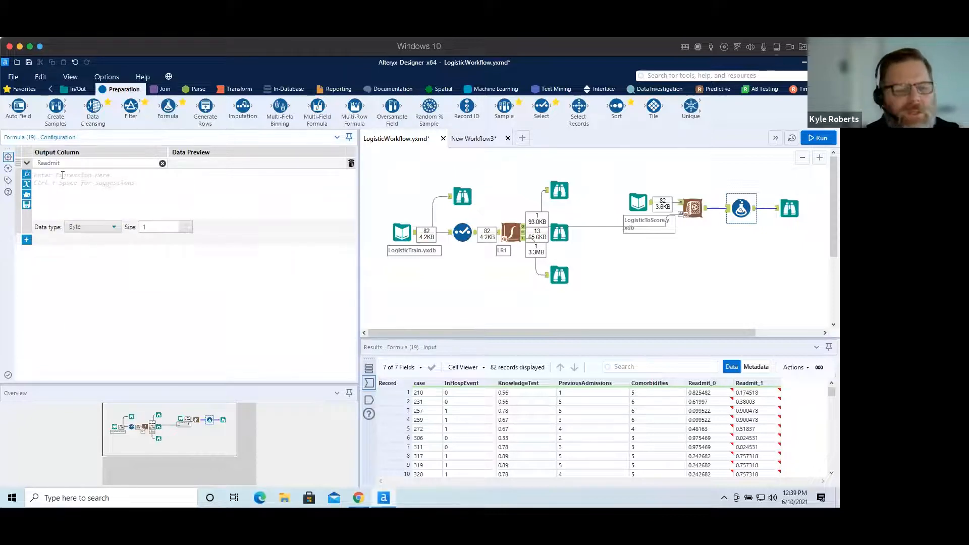
text(if )
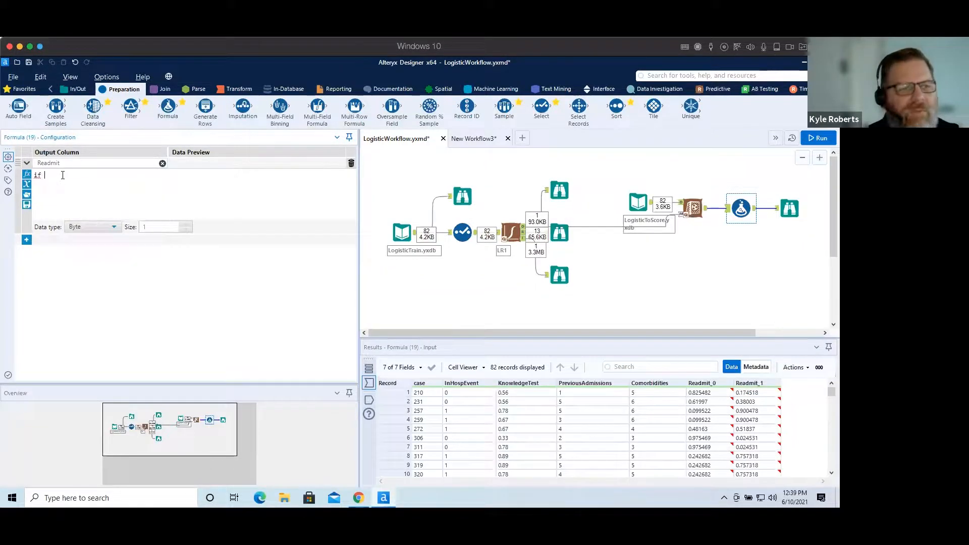
text([)
key(Down)
key(Down)
key(Down)
key(Down)
key(Down)
key(Down)
key(Return)
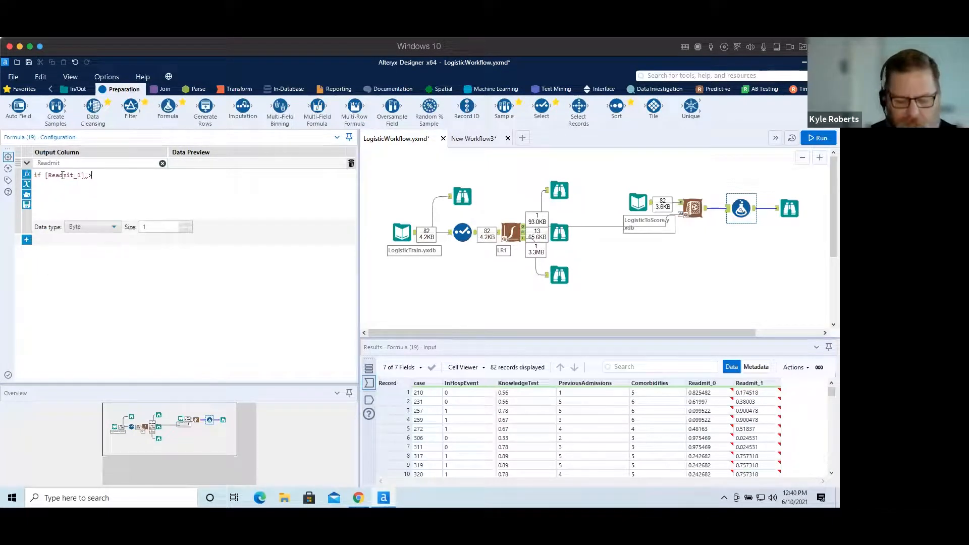
text(> 0.5 the)
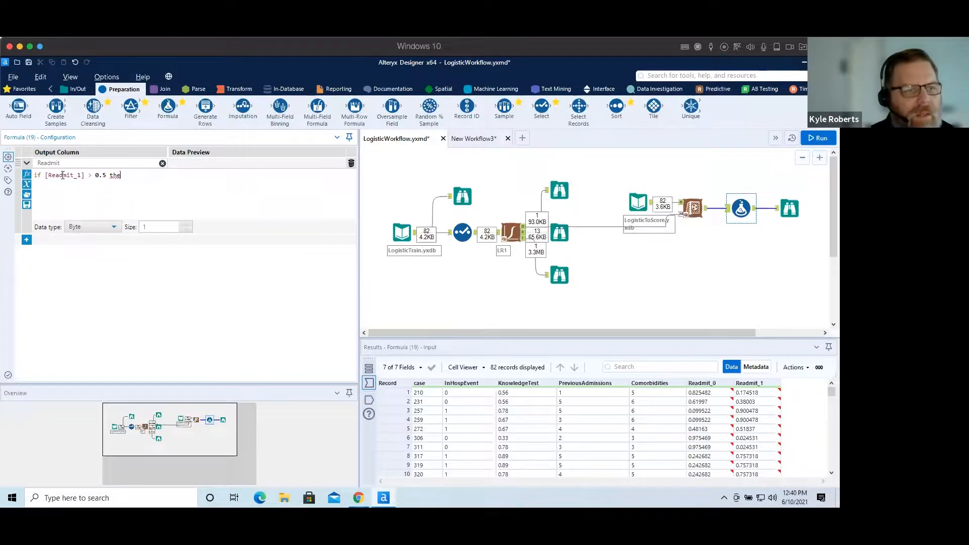
text(n)
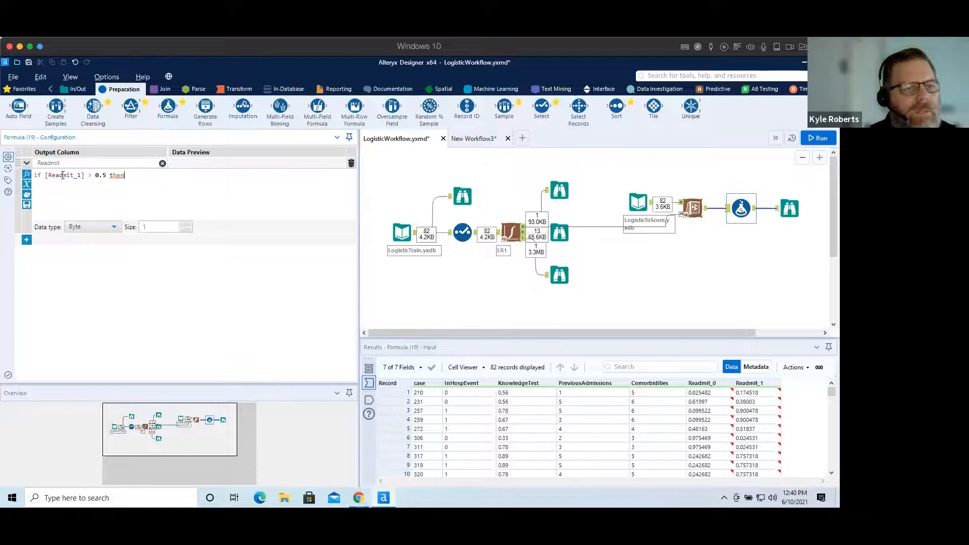
text( 1 else)
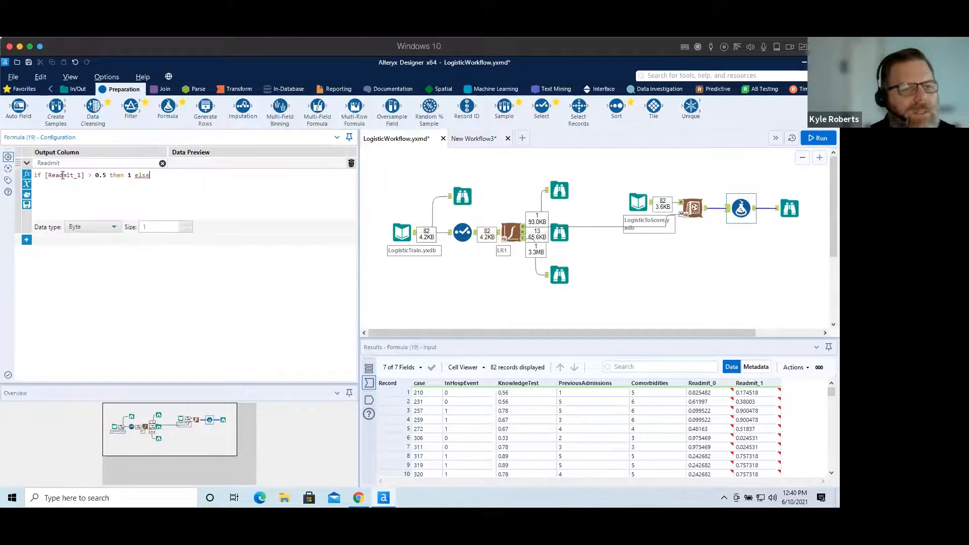
text( 0 endif)
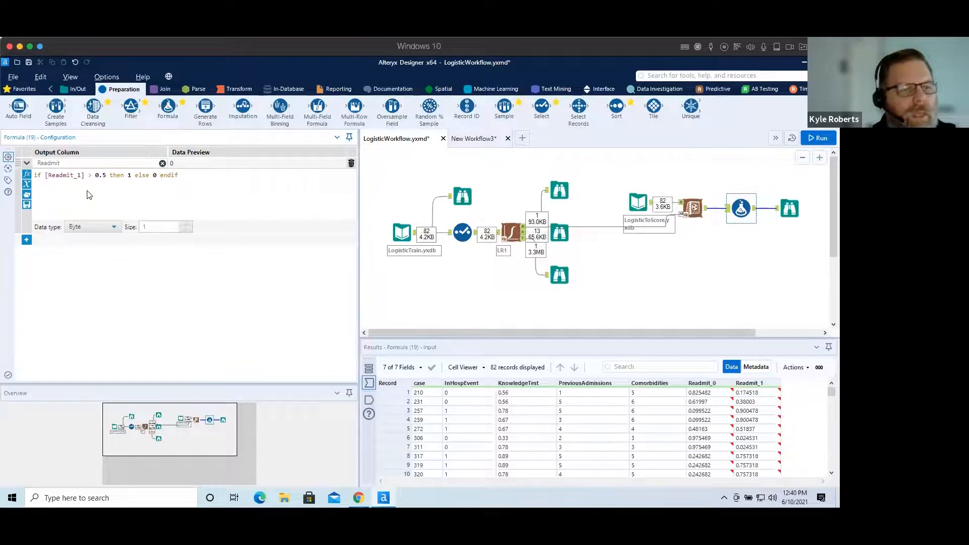
Rename the output column to Predicted Readmit.
click(83, 163)
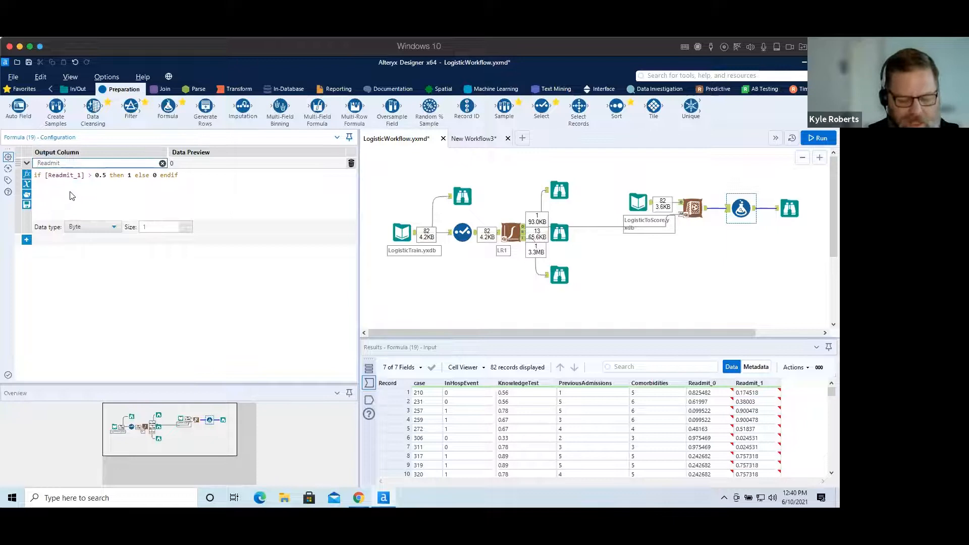
text(Predicted)
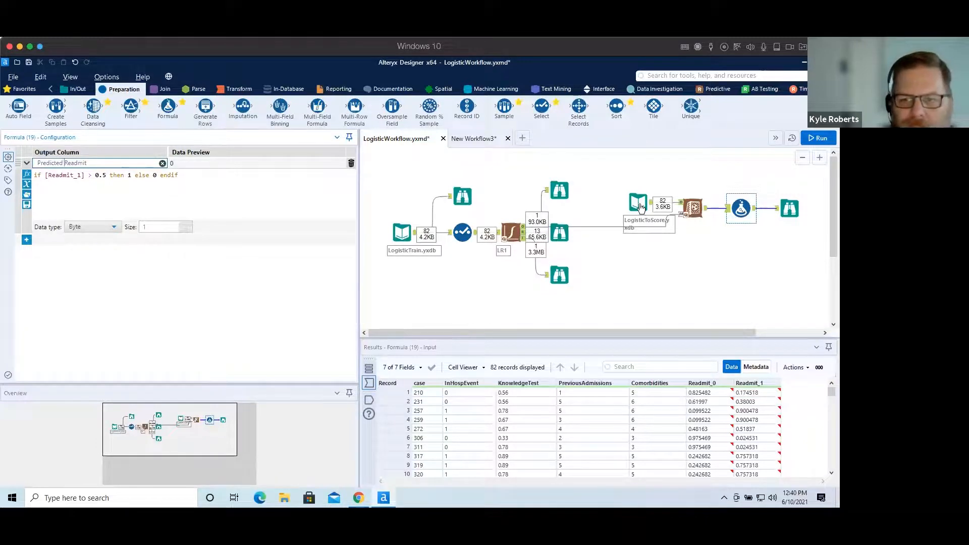
Cache and run the workflow at the Score tool, then review the Formula tool's output with the predicted values.
click(693, 207)
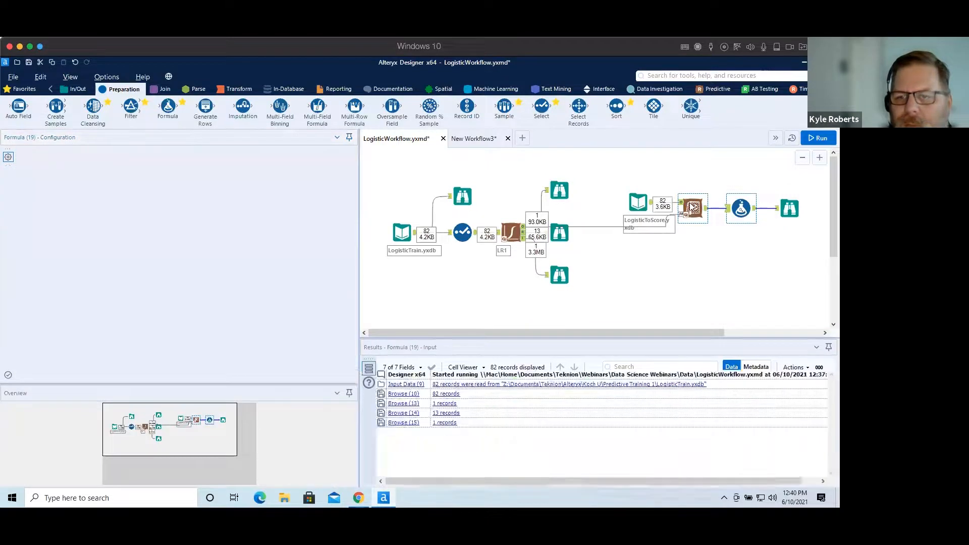
right_click(693, 206)
click(692, 335)
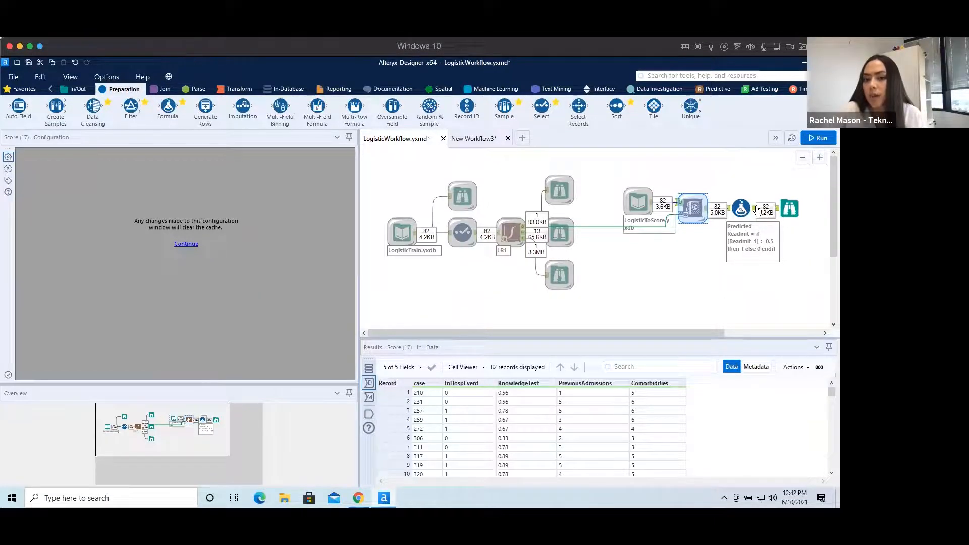
click(755, 211)
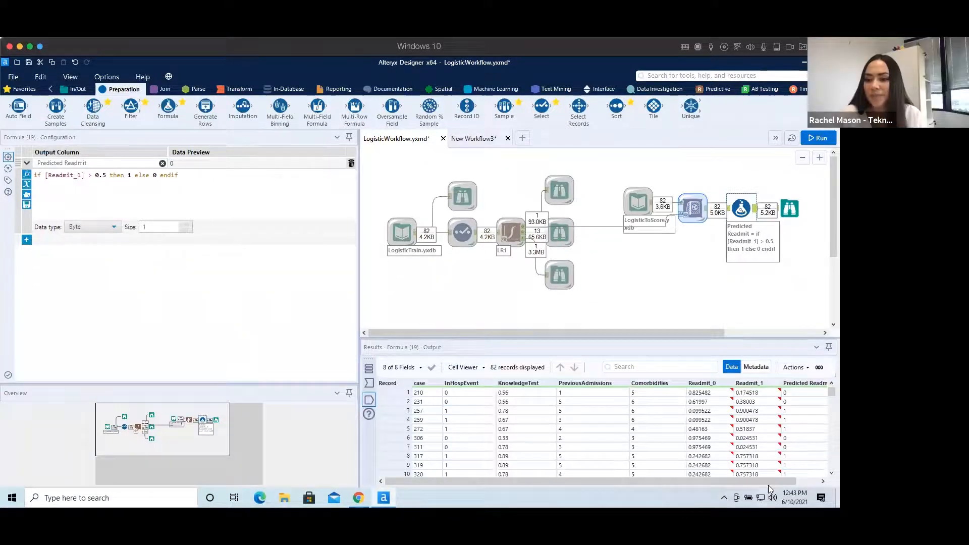
drag(688, 480, 720, 480)
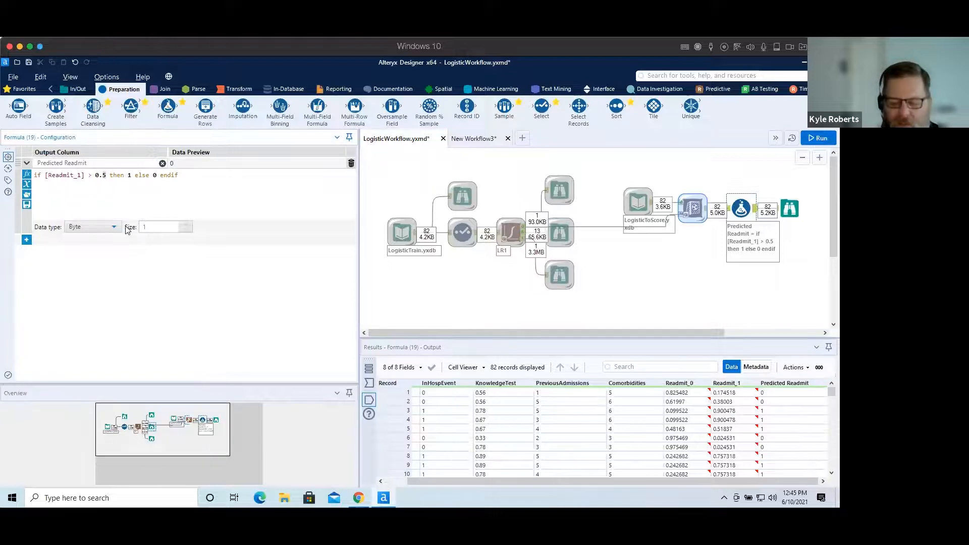
Change the expression's threshold to 0.35 and run the workflow again.
text(3)
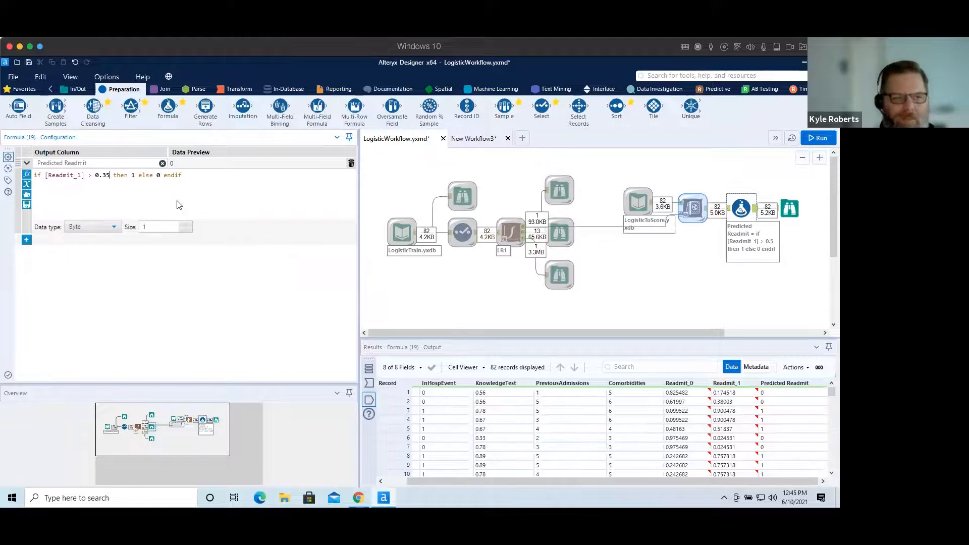
click(818, 137)
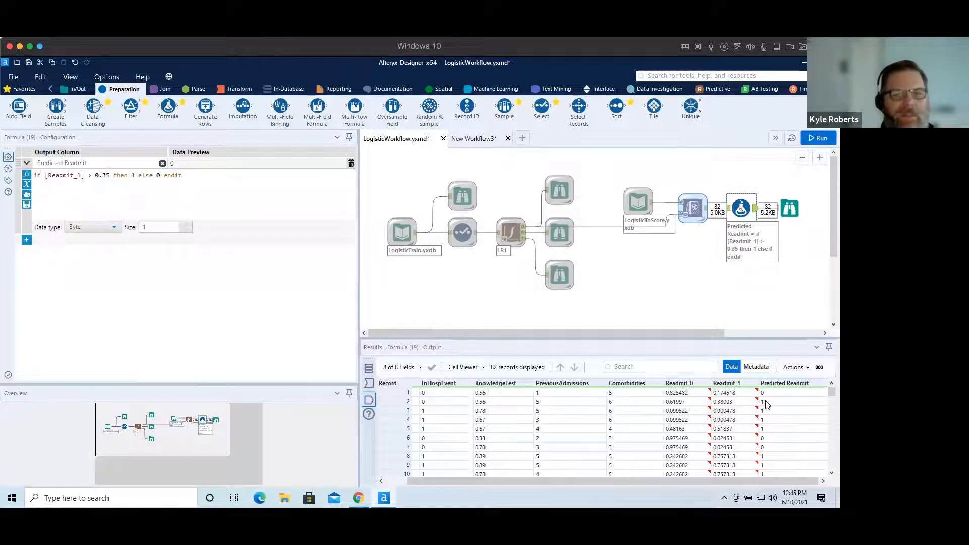
Switch to the New Workflow3 tab and look up ODBC Data Sources in Windows search.
click(478, 141)
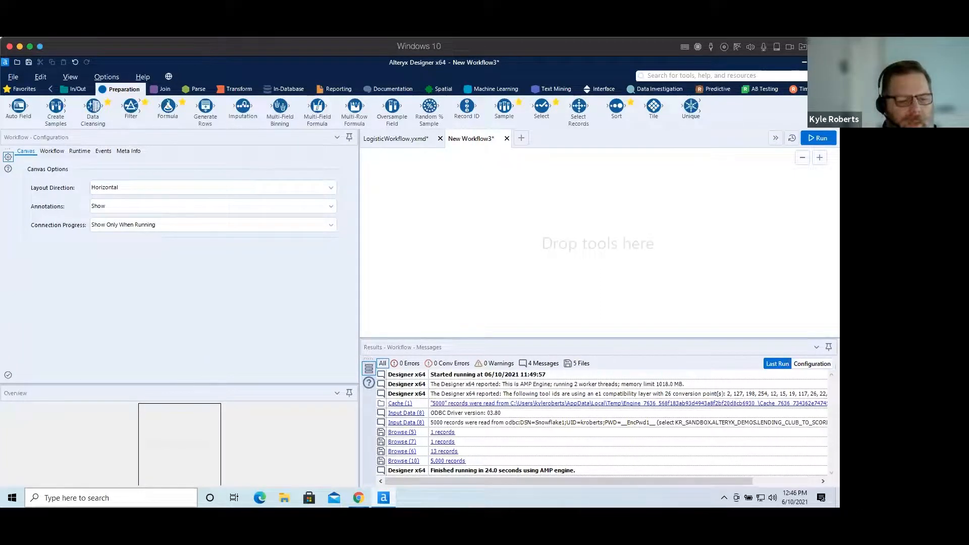
click(101, 498)
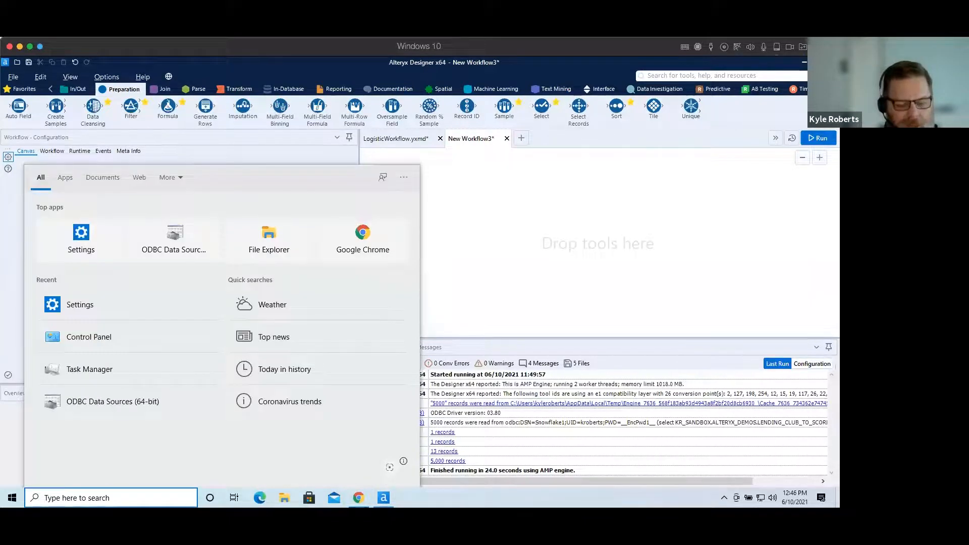
text(odbc)
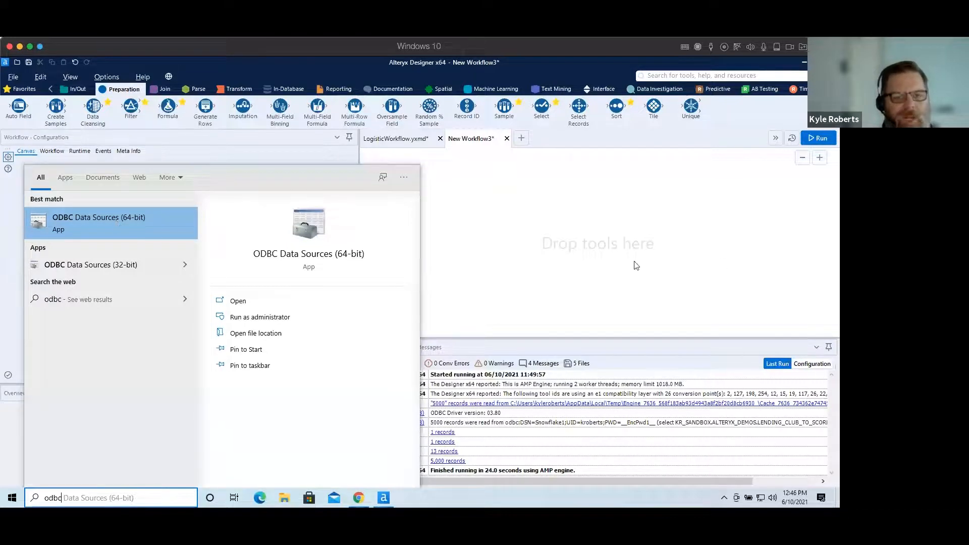
click(538, 220)
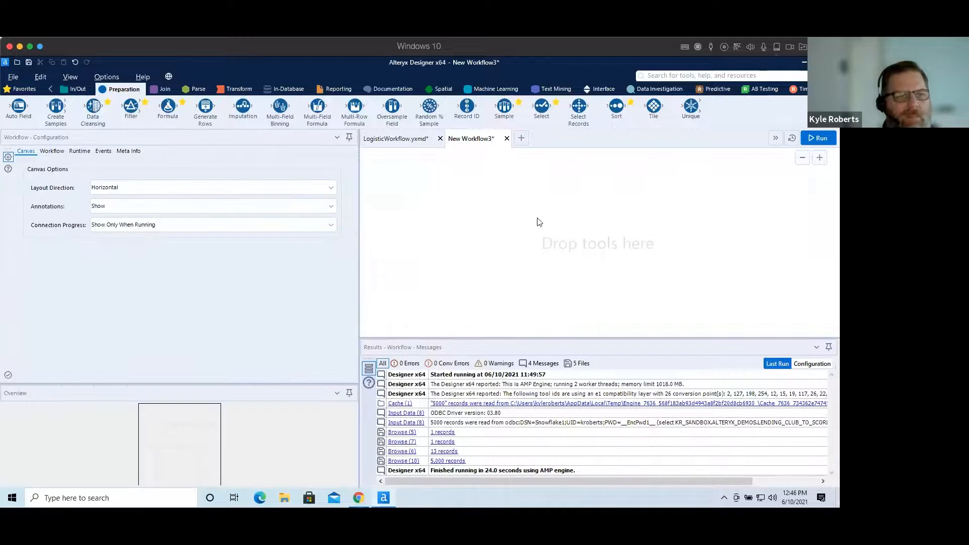
Add an Input Data tool to the empty New Workflow3 canvas.
click(75, 89)
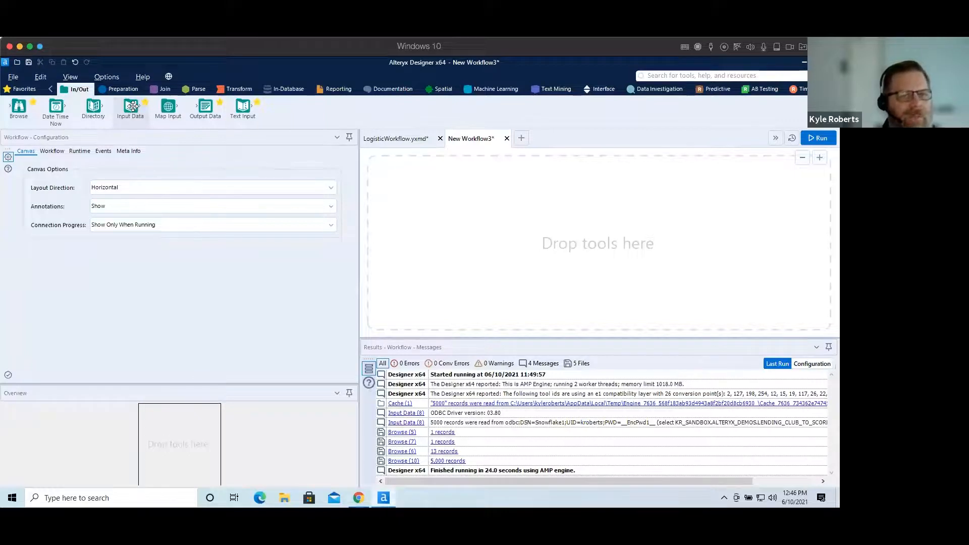
drag(132, 105, 402, 227)
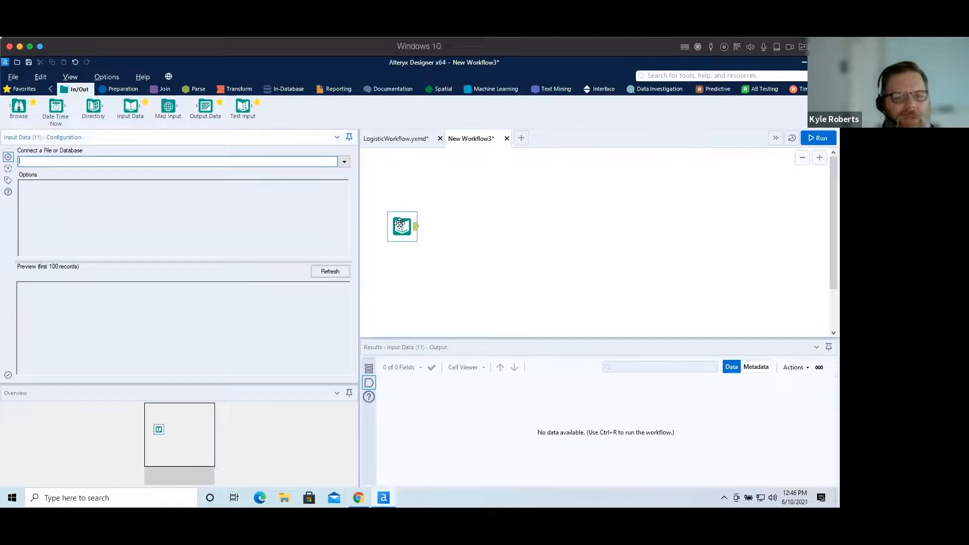
Connect the Input Data tool to the Snowflake ODBC data source.
click(345, 162)
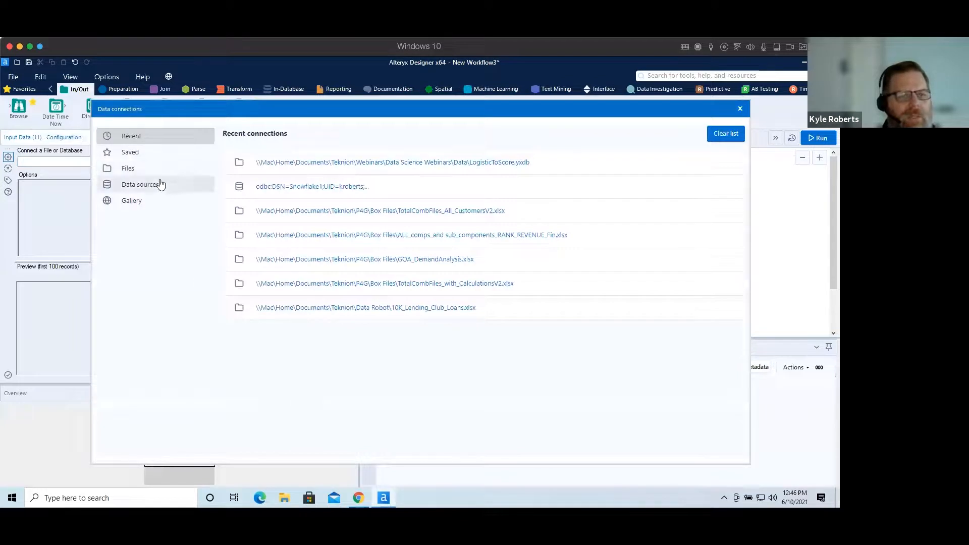
click(142, 185)
scroll(616, 427, down, 5)
scroll(615, 436, up, 3)
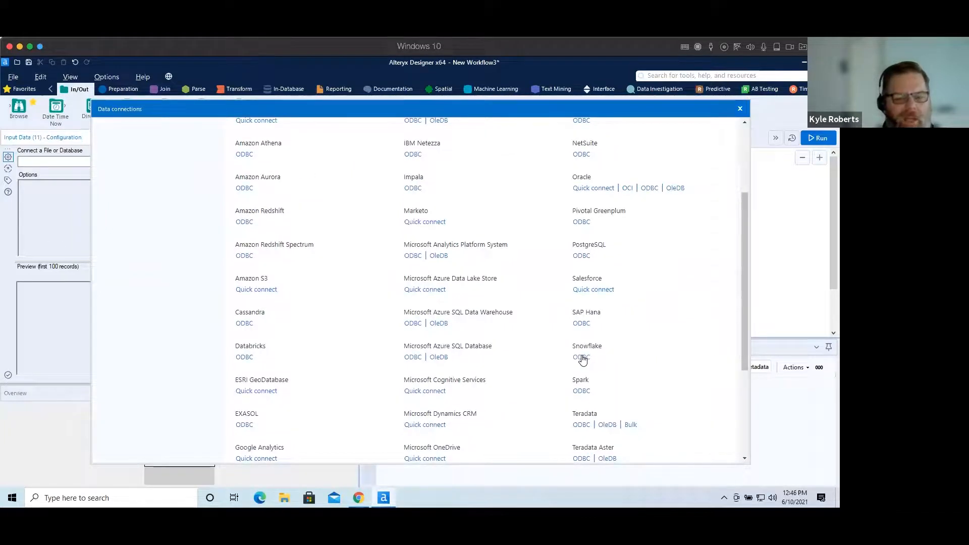
click(580, 357)
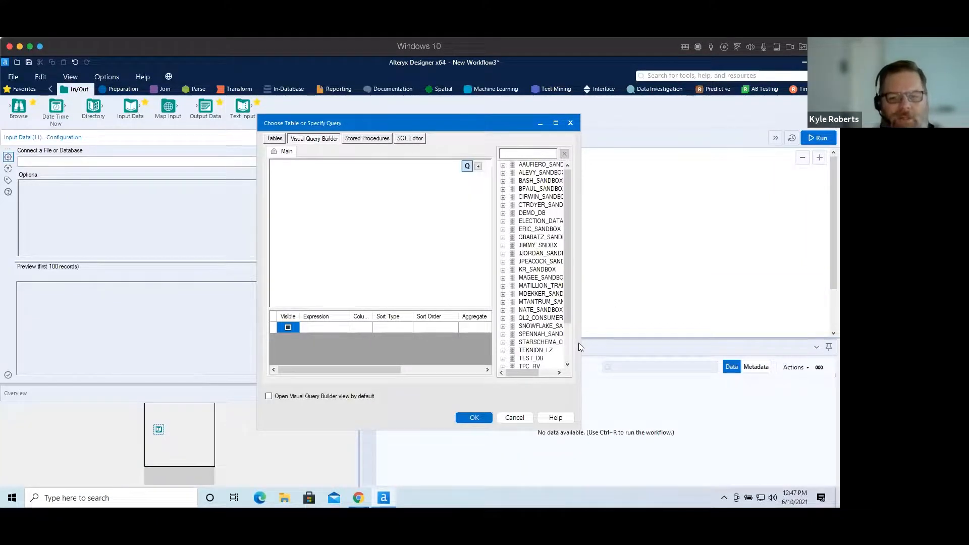
Add the LENDING_CLUB_TEST table from KR_SANDBOX > ALTERYX_DEMOS to the Visual Query Builder.
drag(579, 346, 654, 346)
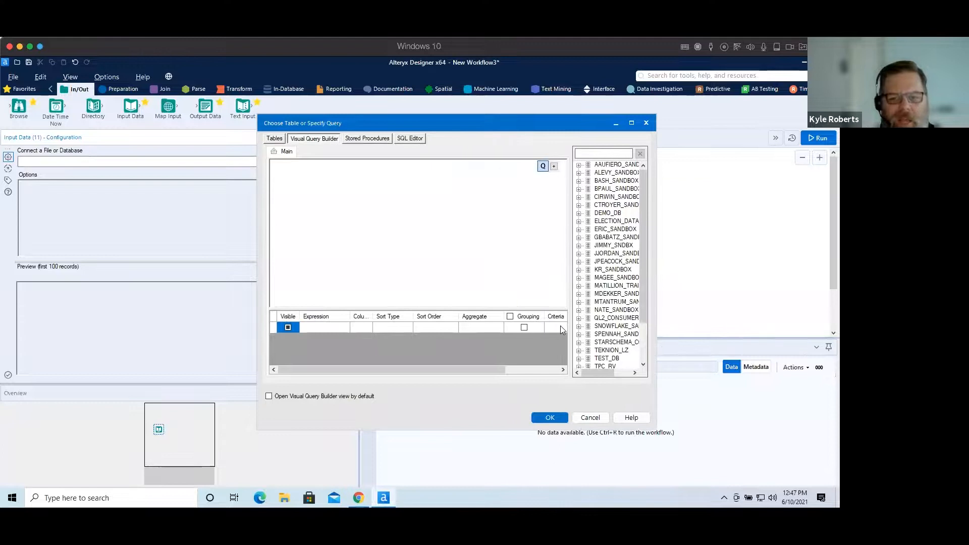
drag(570, 328, 534, 329)
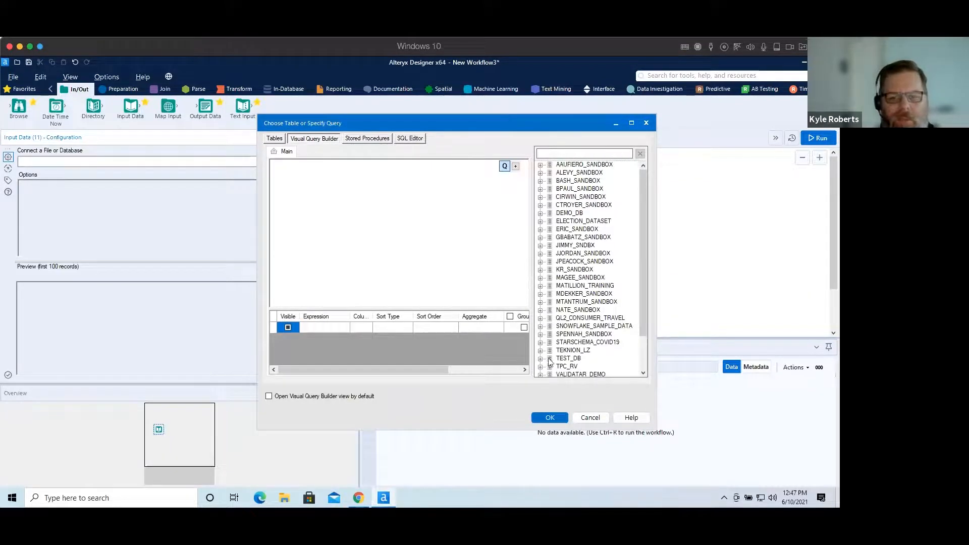
click(540, 269)
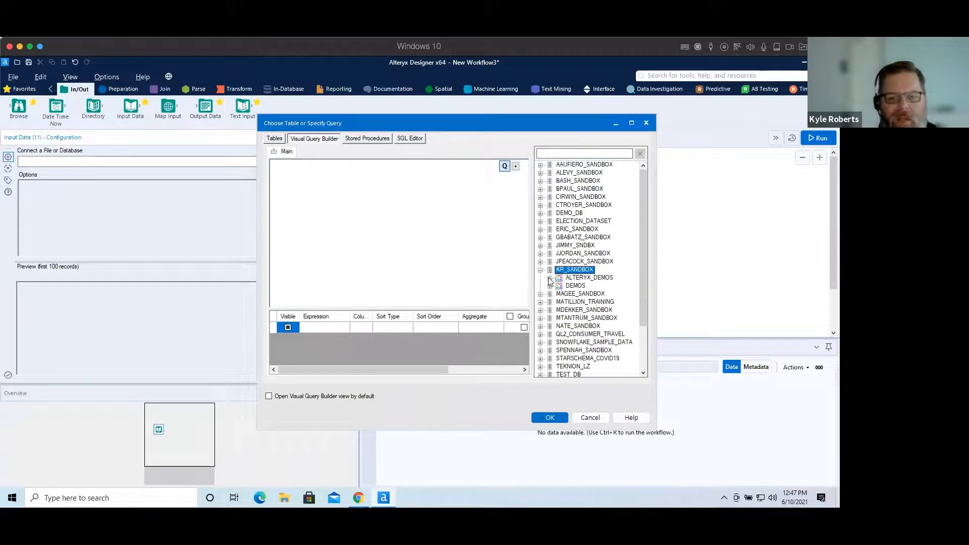
click(549, 277)
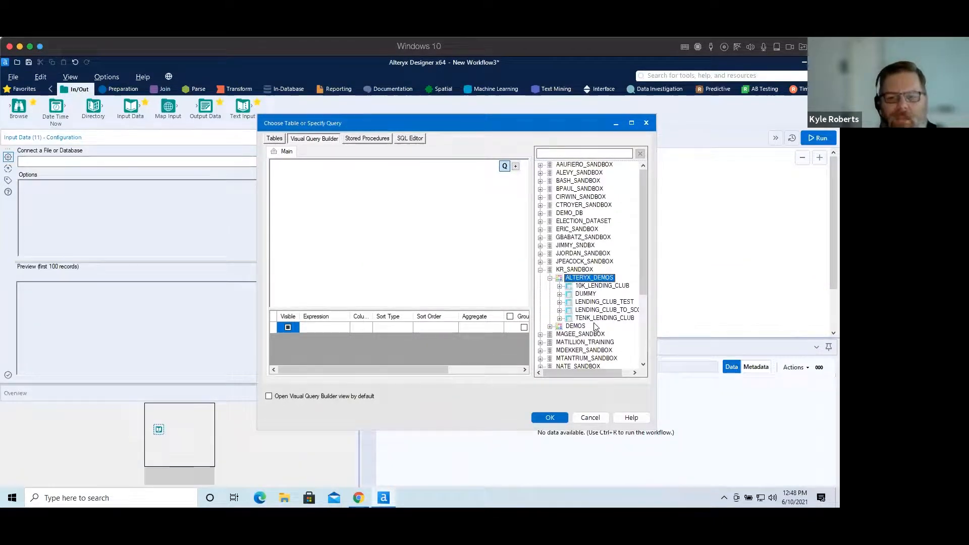
click(569, 303)
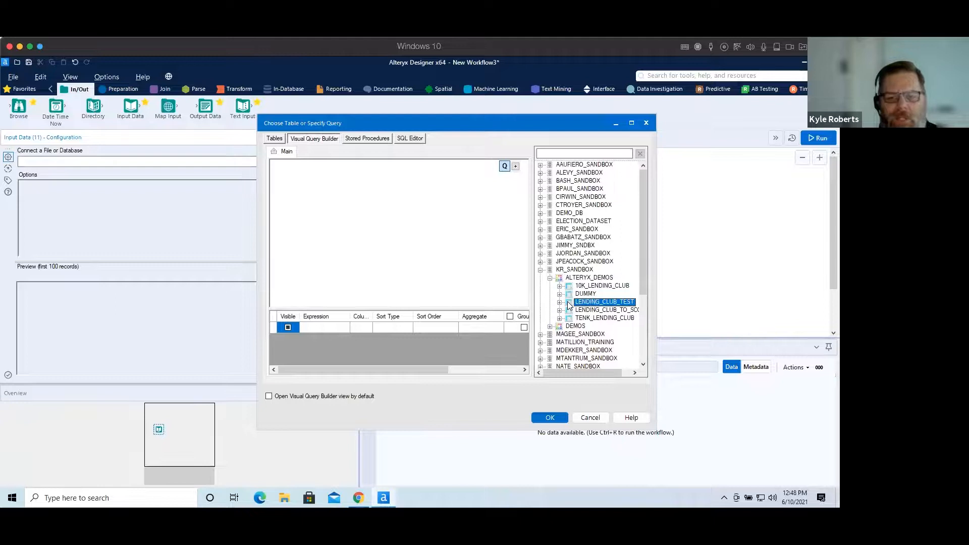
double_click(567, 301)
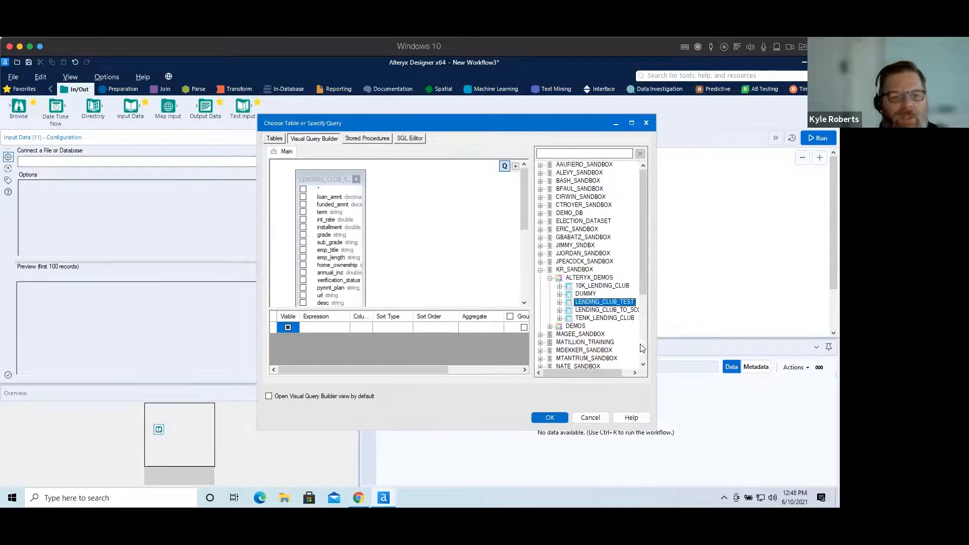
Select all columns of LENDING_CLUB_TEST and test the generated SQL query.
click(303, 190)
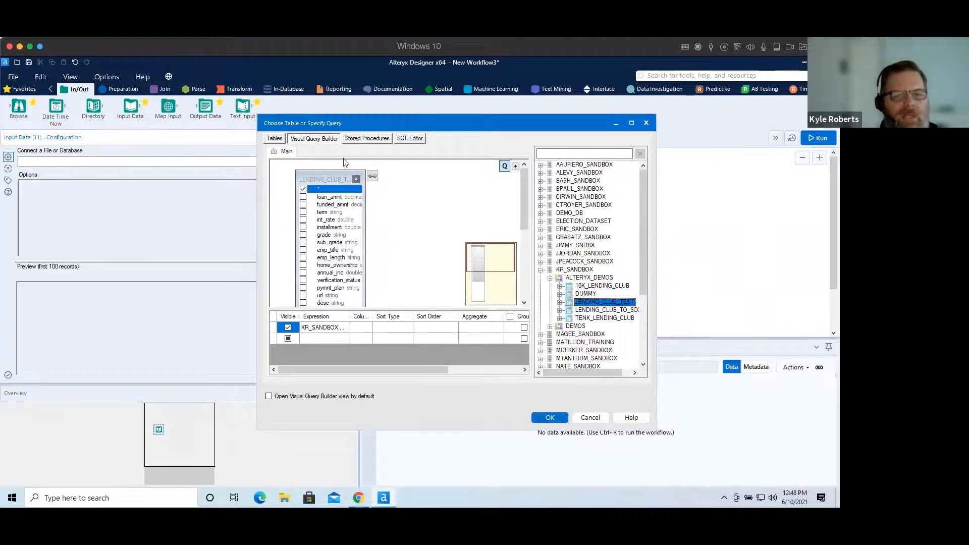
click(411, 141)
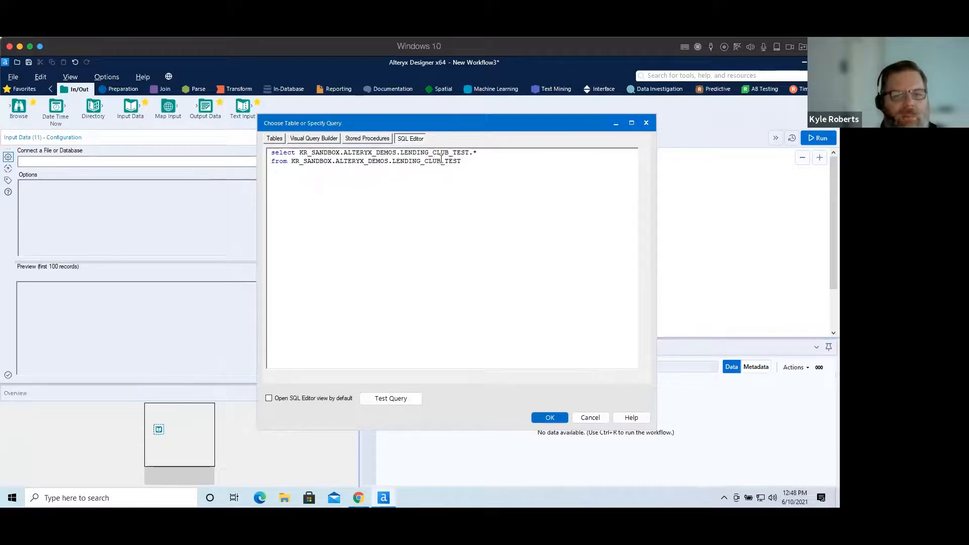
click(387, 400)
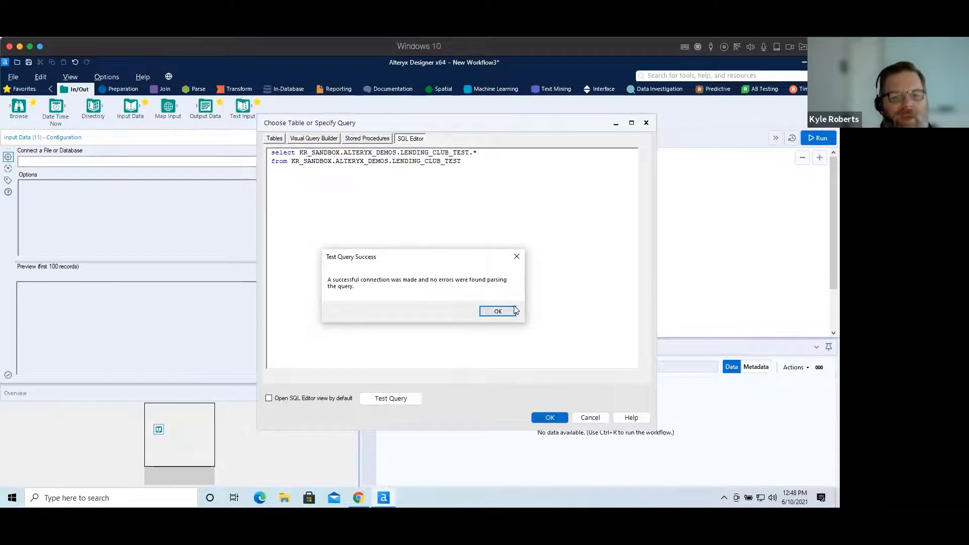
click(499, 312)
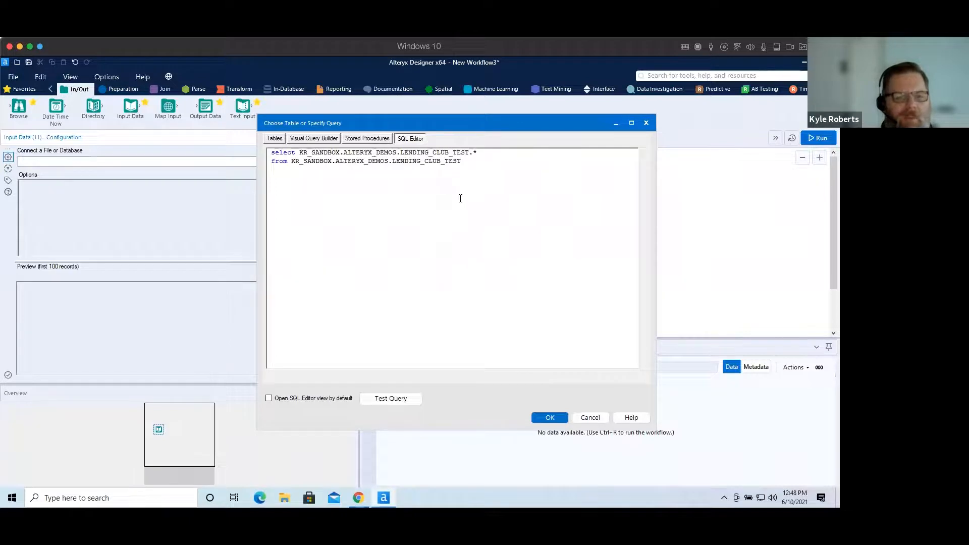
Choose only the loan_amnt, funded_amnt and grade columns and view the resulting SQL.
click(313, 139)
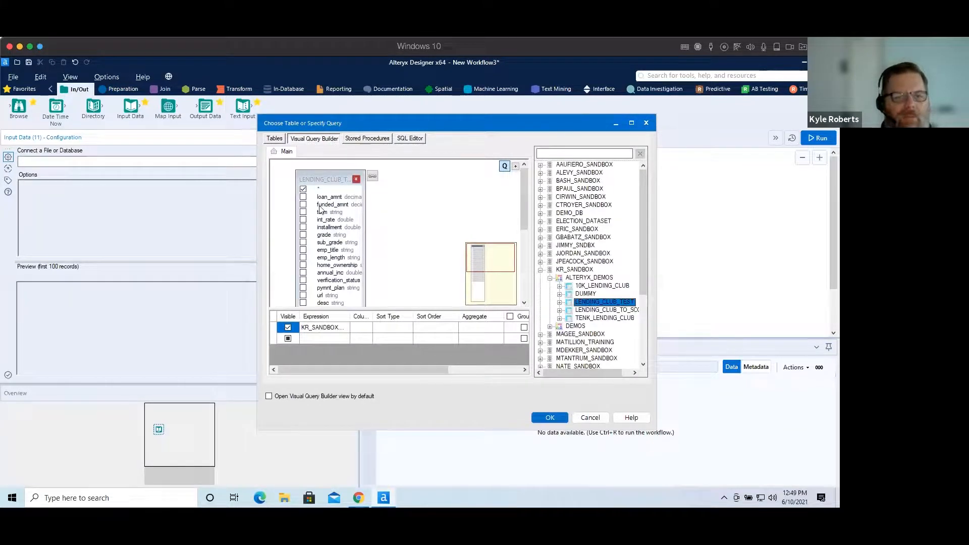
click(304, 190)
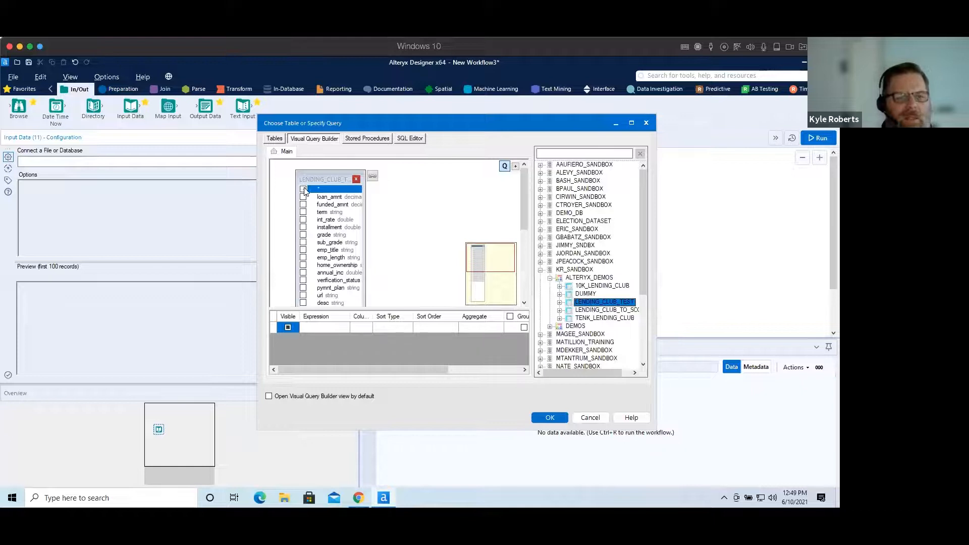
click(303, 197)
click(304, 204)
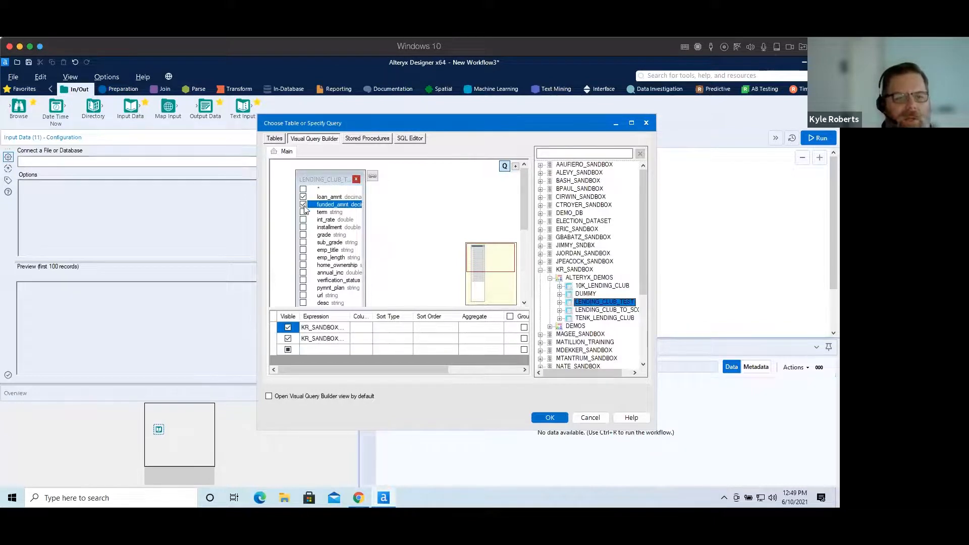
click(303, 235)
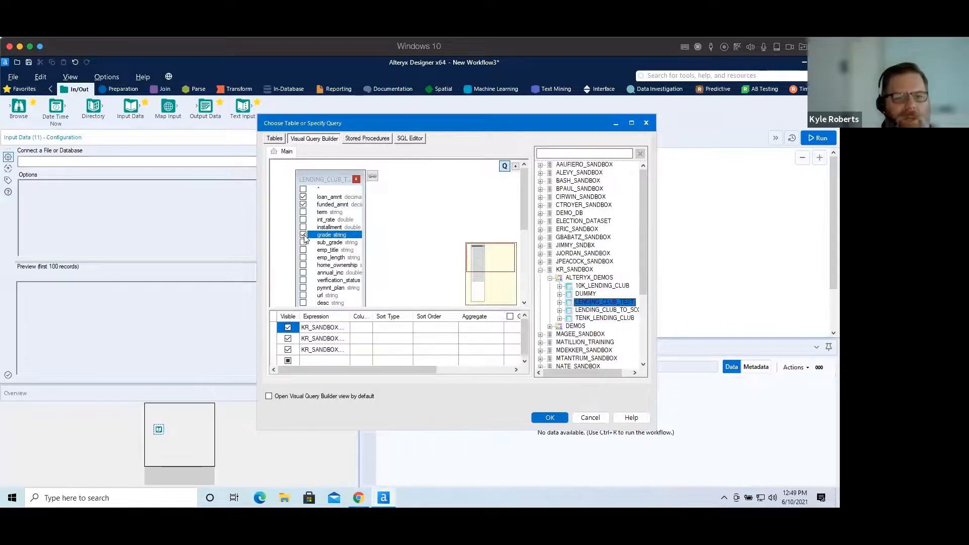
click(408, 139)
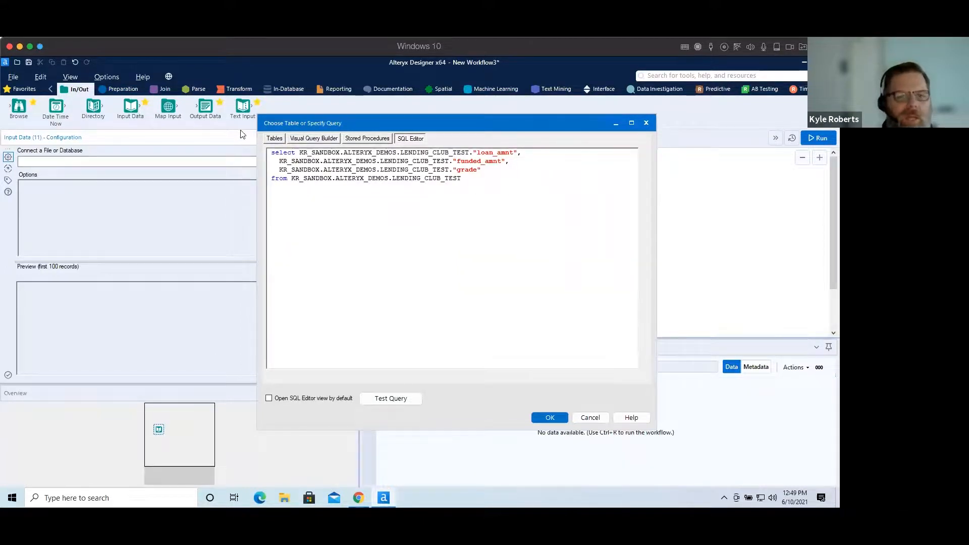
Switch the query back to all columns of the table and confirm it.
click(324, 140)
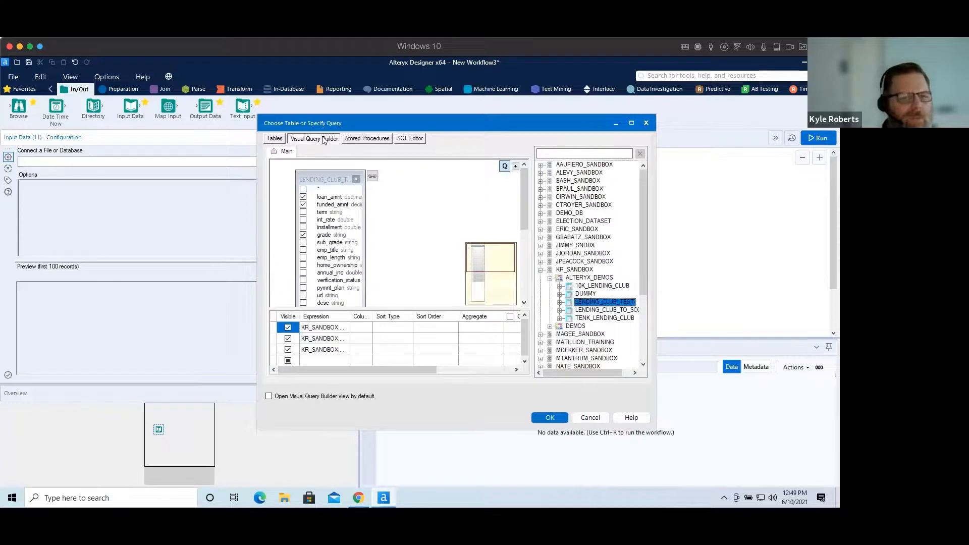
click(303, 196)
click(303, 204)
click(303, 234)
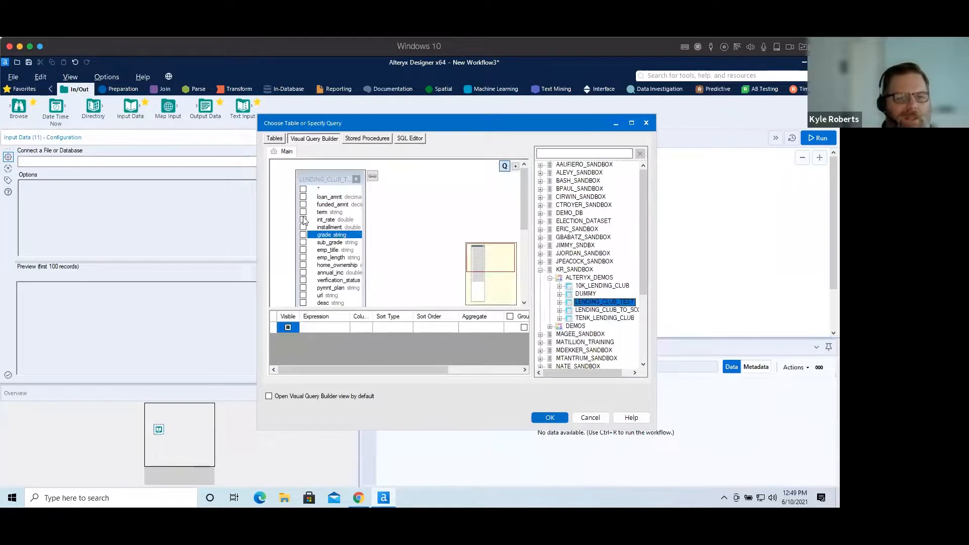
click(303, 189)
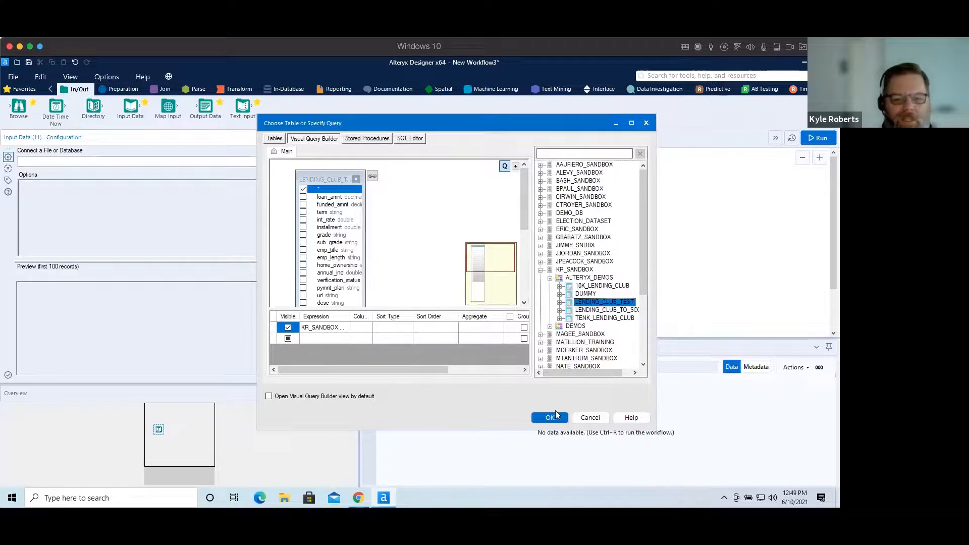
click(550, 418)
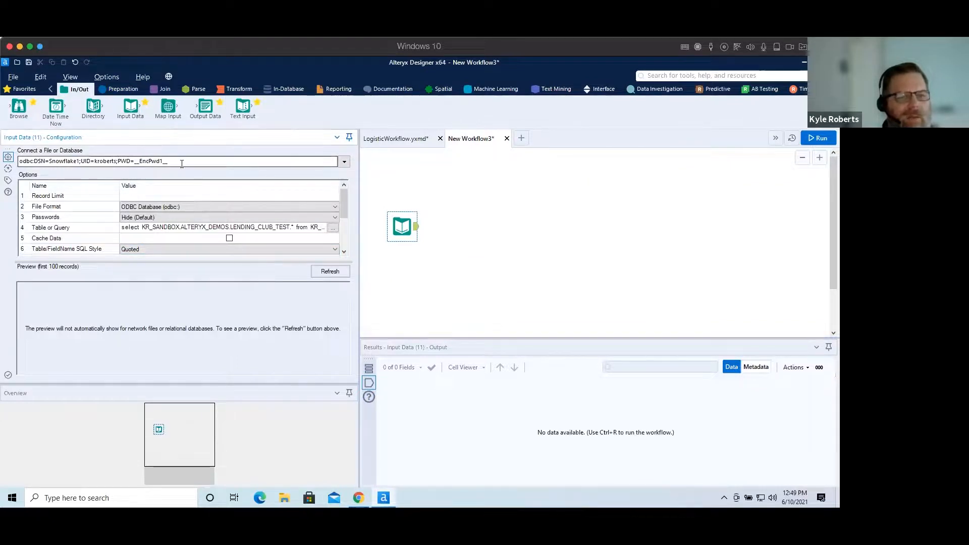
Connect a Browse tool after the Input Data tool and cache and run the workflow.
drag(44, 110, 449, 192)
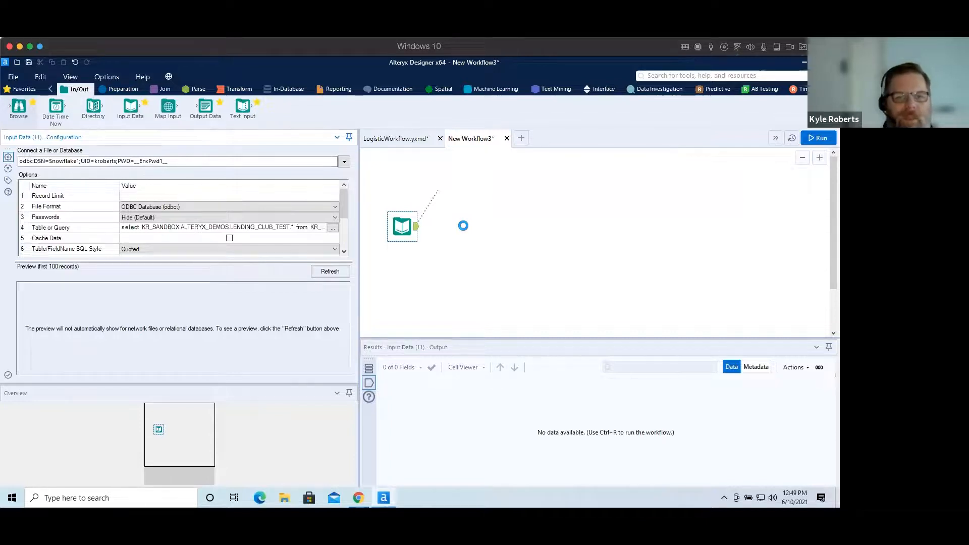
right_click(396, 232)
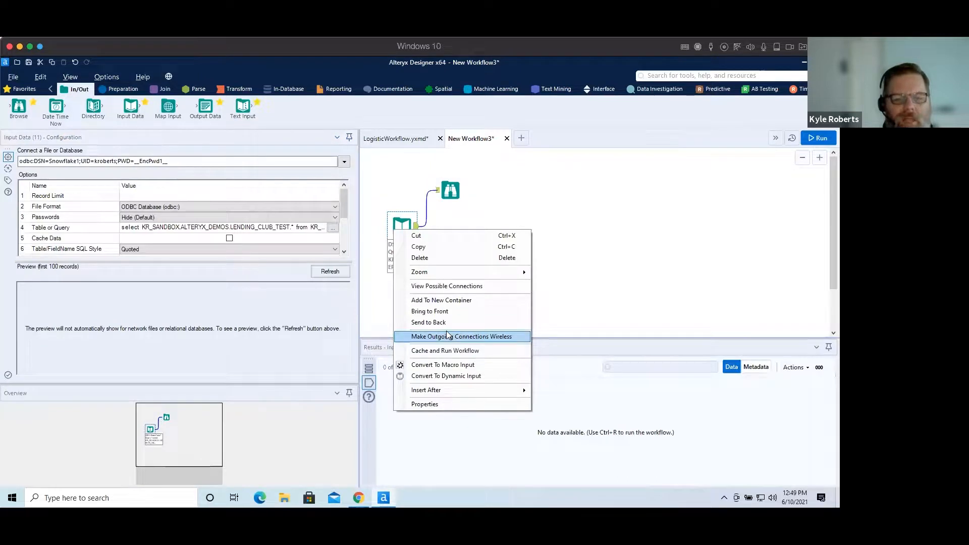
click(450, 351)
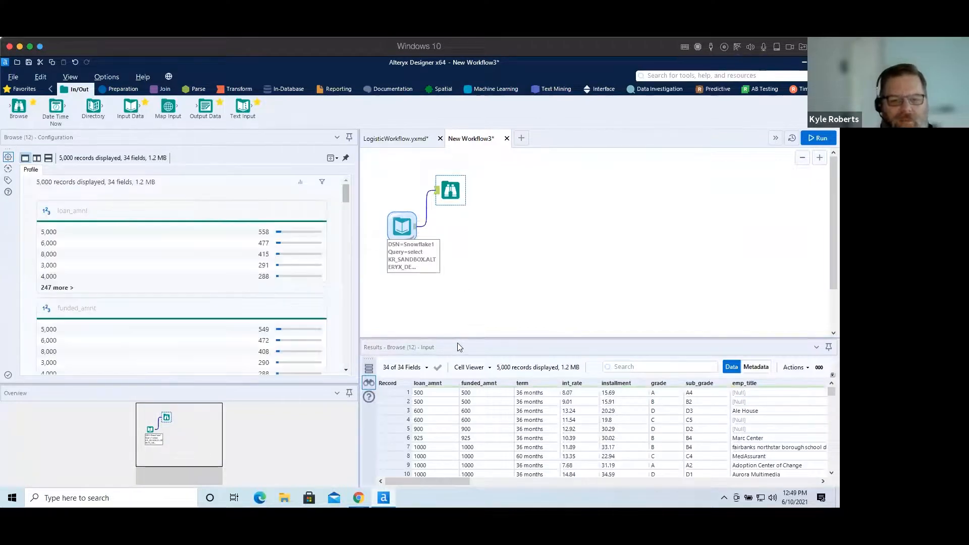
Examine the browsed records and the profile of the is_bad field.
drag(459, 337, 469, 265)
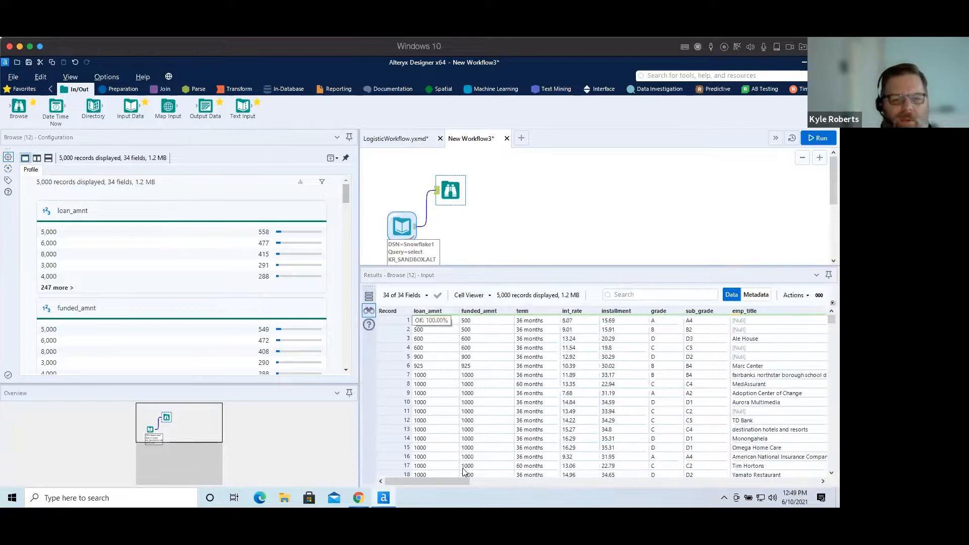
drag(450, 484, 396, 477)
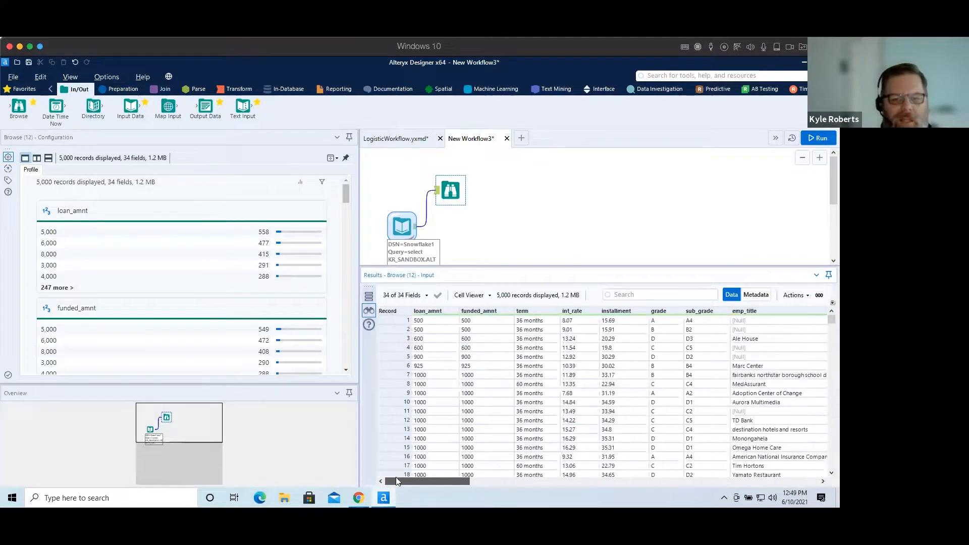
drag(396, 477, 744, 479)
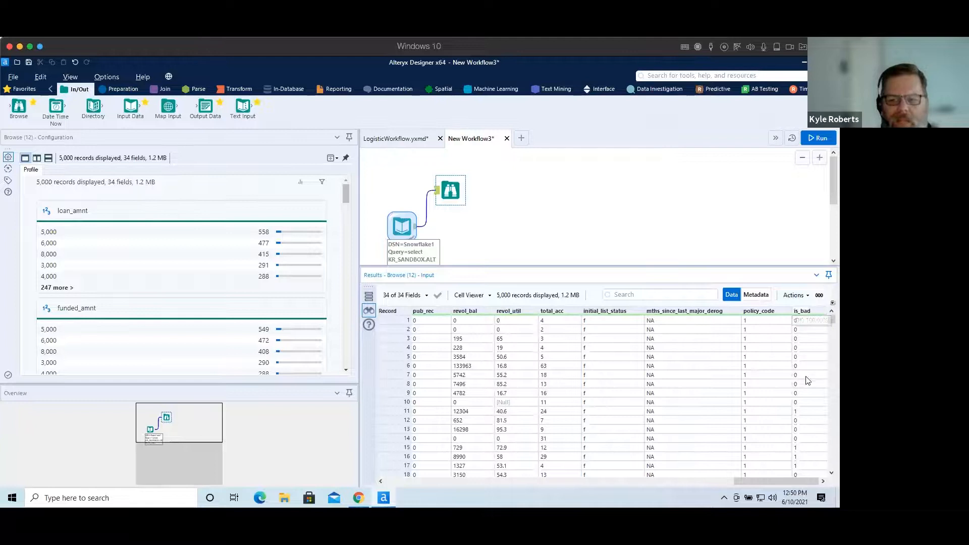
drag(347, 189, 348, 395)
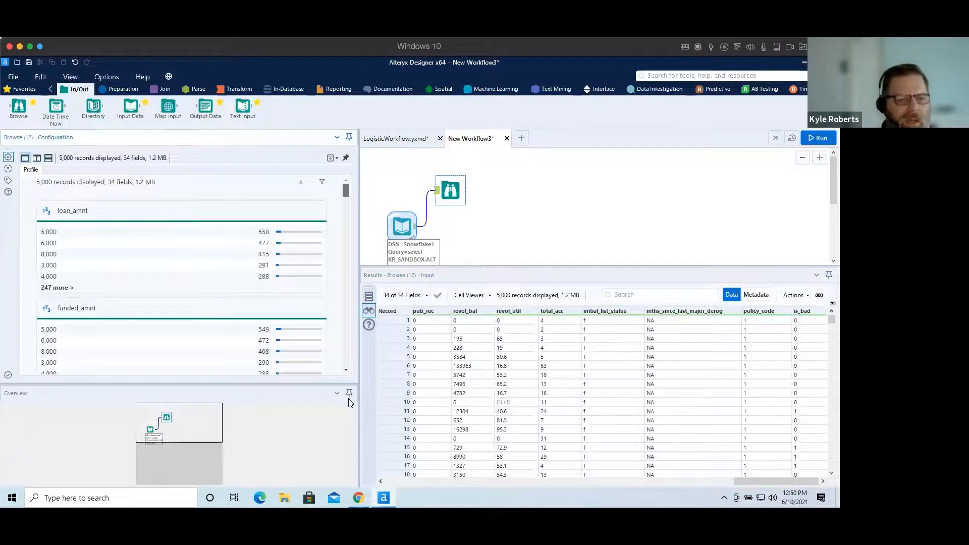
scroll(333, 309, down, 5)
drag(333, 305, 348, 369)
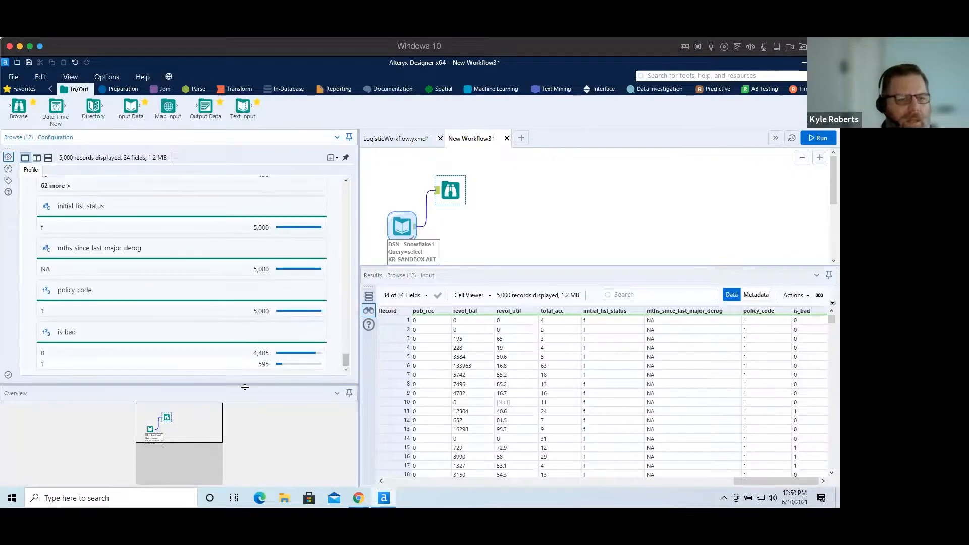
click(67, 332)
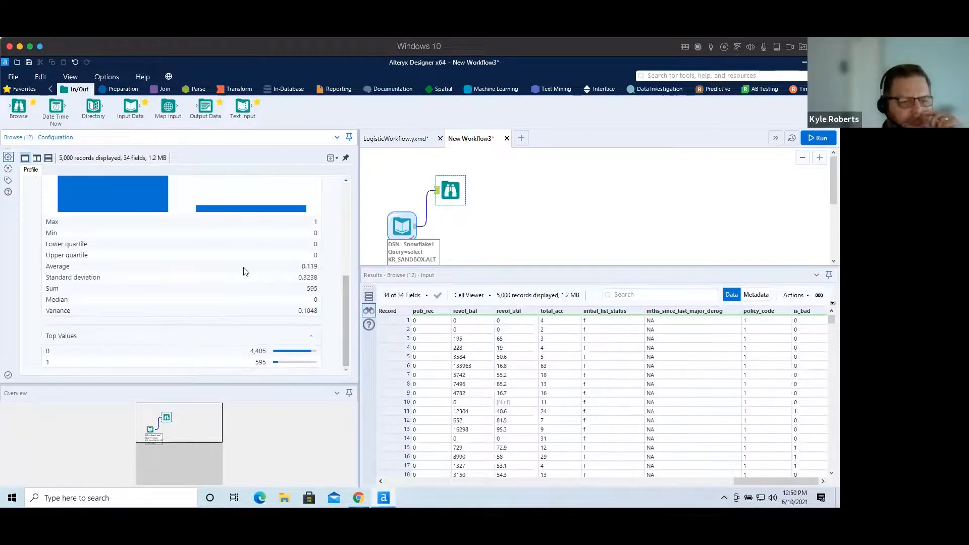
scroll(245, 271, up, 3)
scroll(241, 270, up, 3)
scroll(241, 270, down, 2)
scroll(241, 270, down, 4)
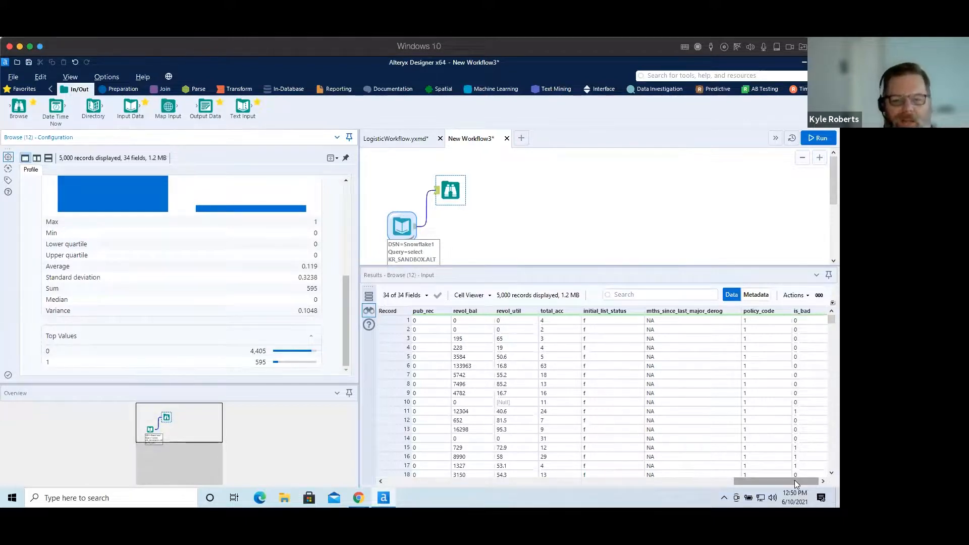
Inspect the desc, purpose and title columns and the values of record 4.
drag(795, 483, 613, 486)
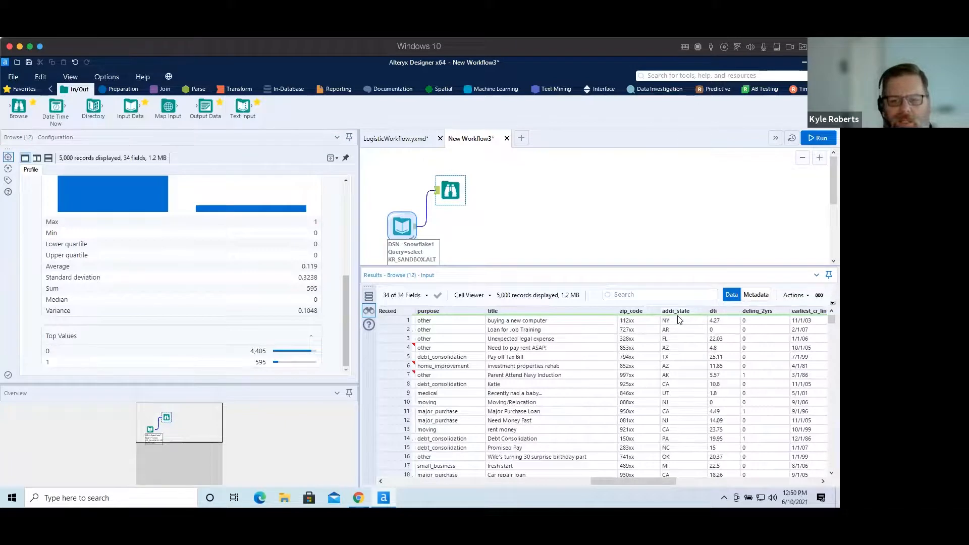
drag(627, 482, 598, 480)
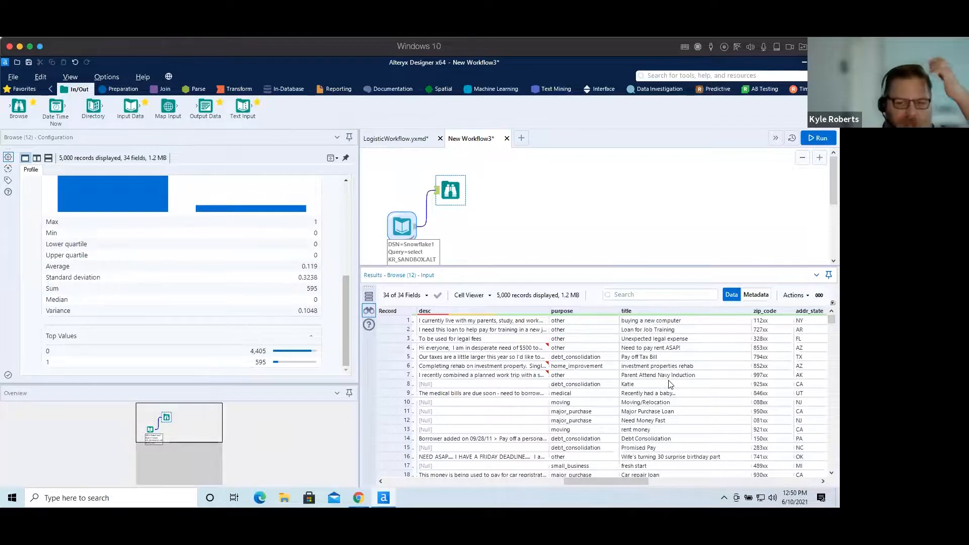
click(636, 349)
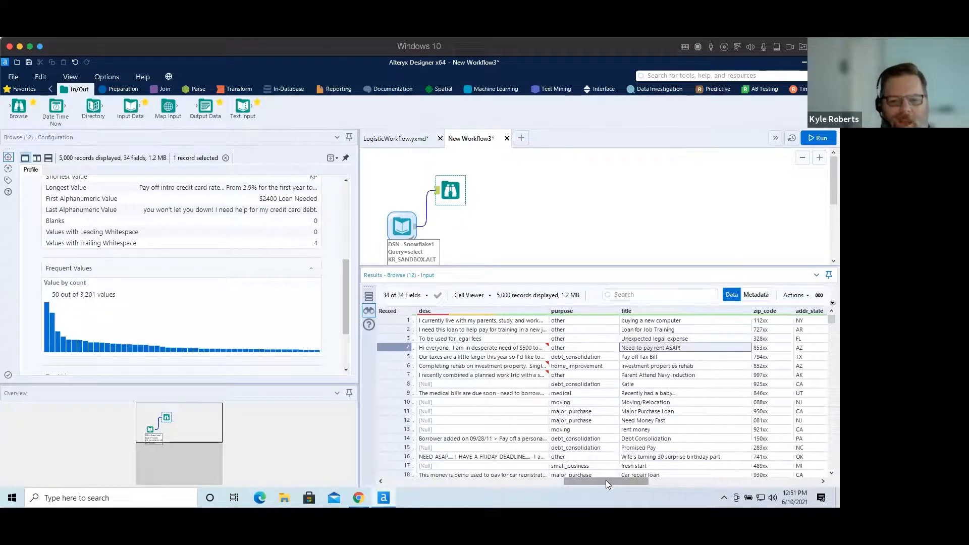
click(497, 349)
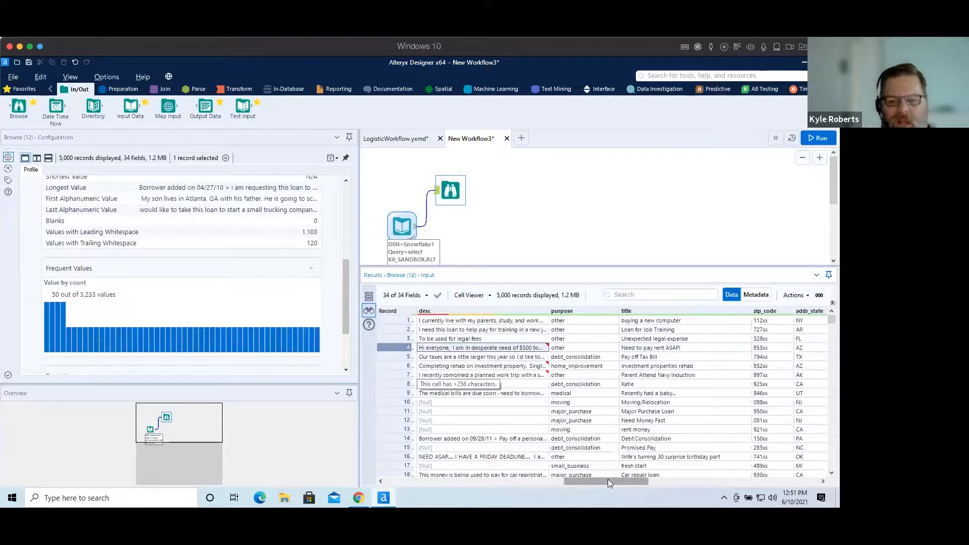
click(395, 348)
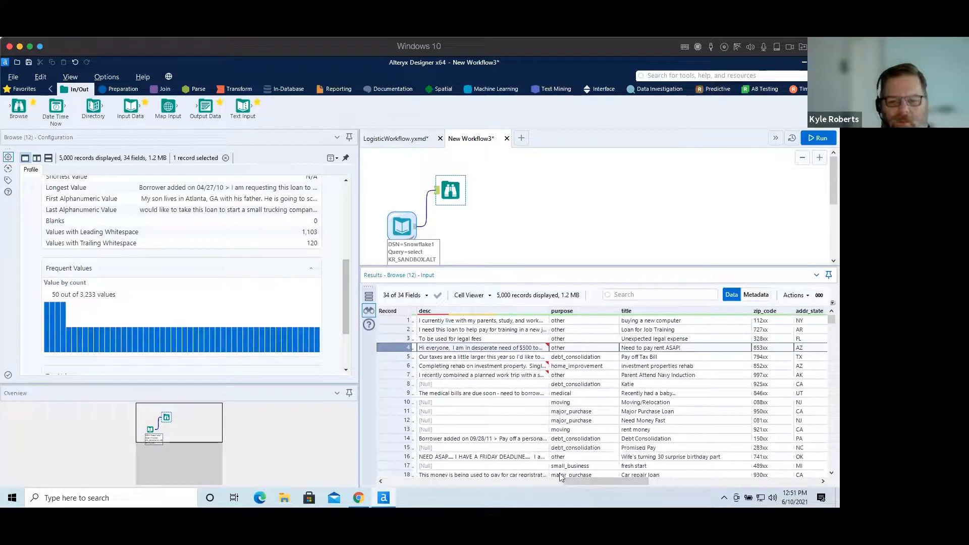
drag(593, 483, 785, 480)
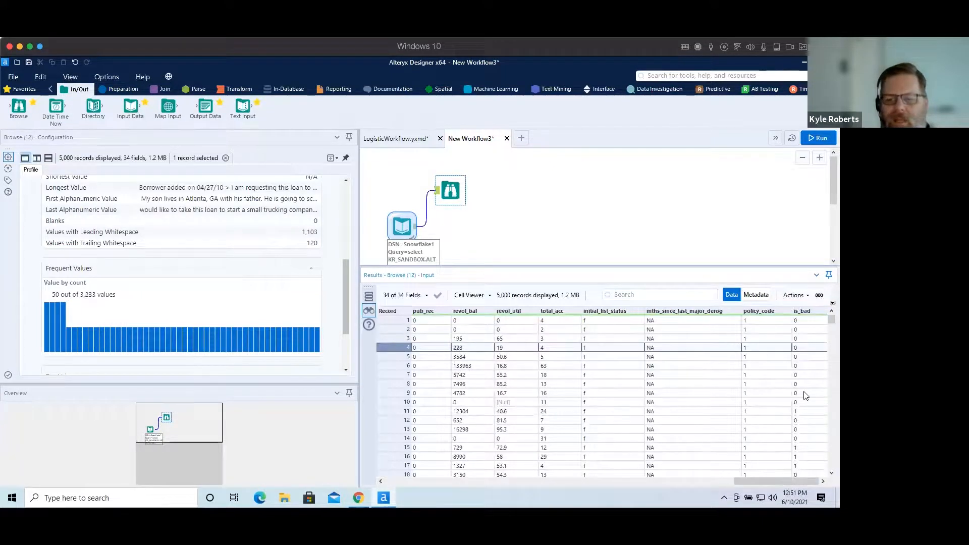
Scroll through the browsed loan records and examine the emp_title column and its profile.
click(404, 411)
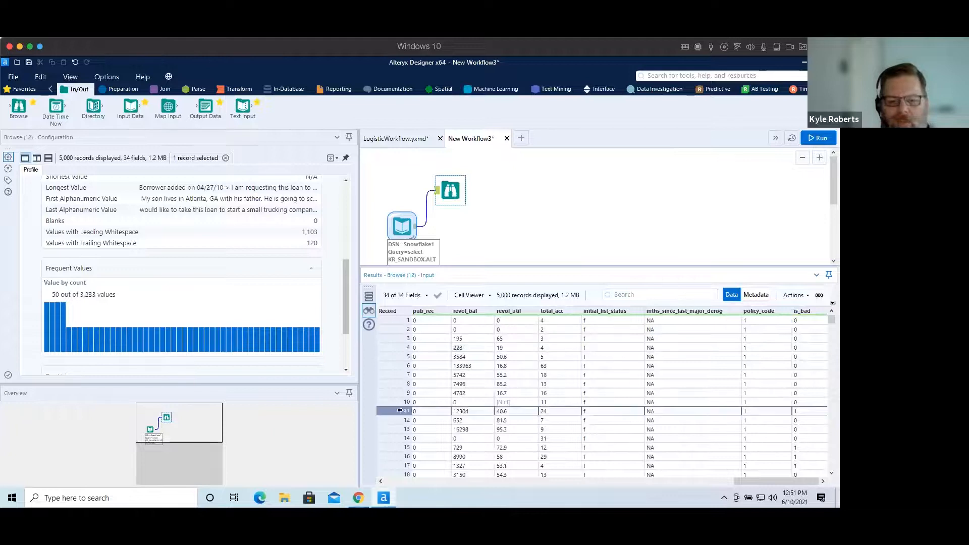
drag(775, 482, 345, 480)
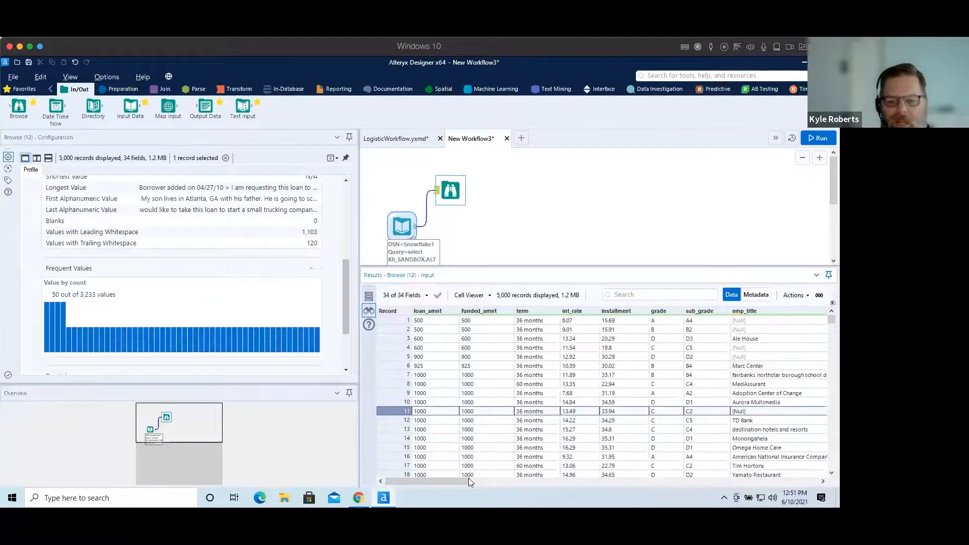
drag(448, 482, 640, 485)
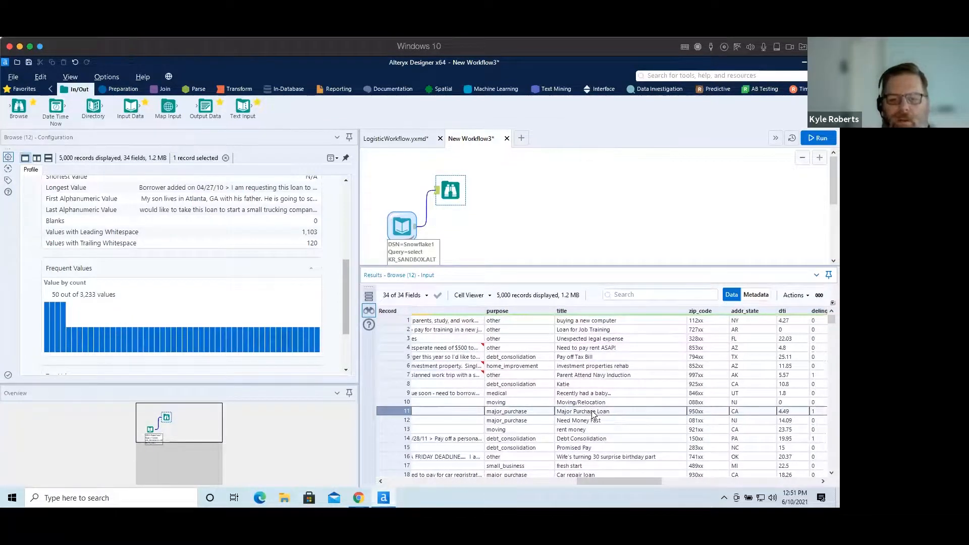
mouse_move(622, 482)
mouse_down()
mouse_move(426, 474)
mouse_move(445, 476)
mouse_up()
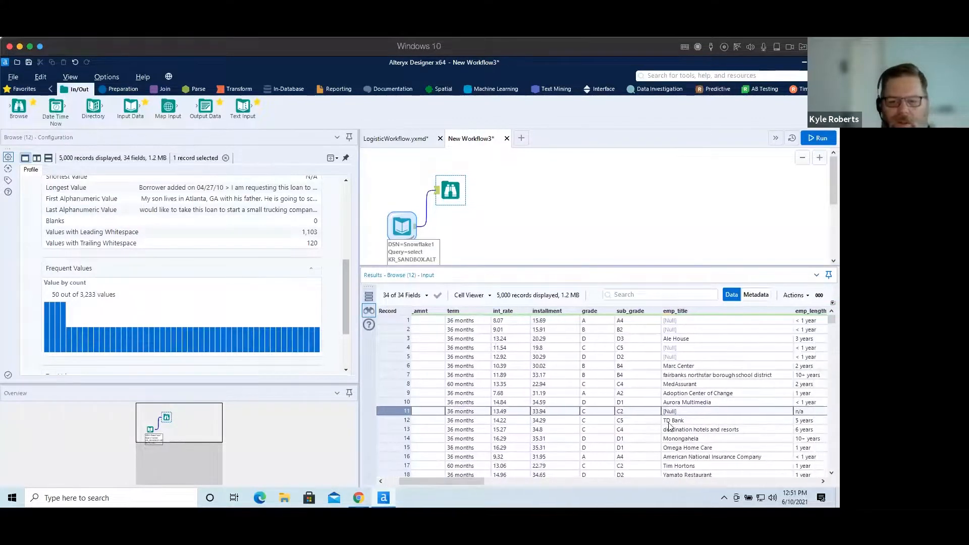
click(687, 466)
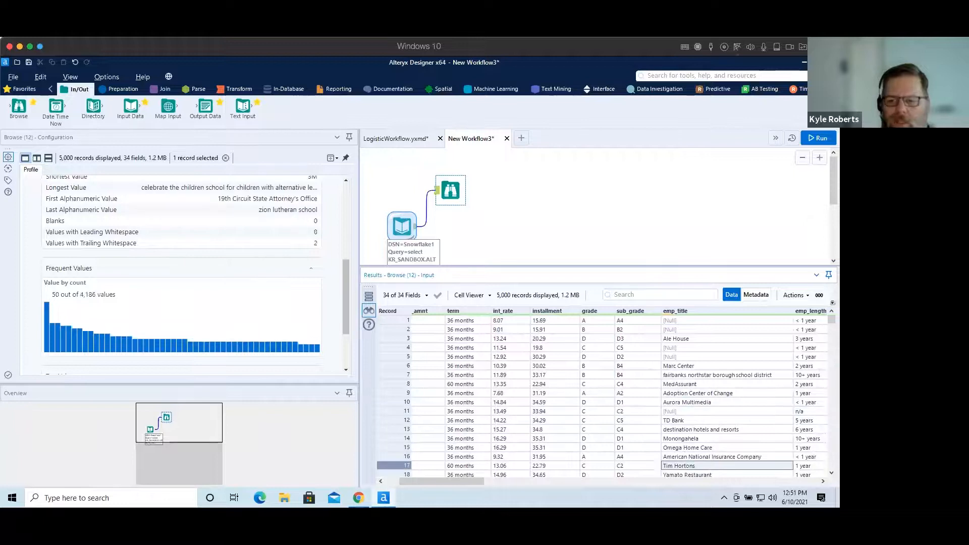
scroll(605, 398, down, 3)
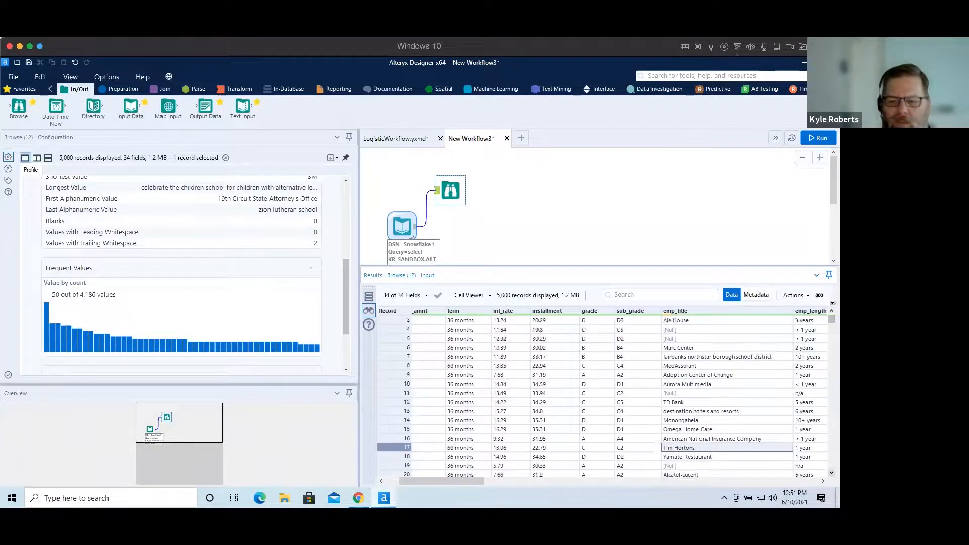
scroll(671, 454, down, 2)
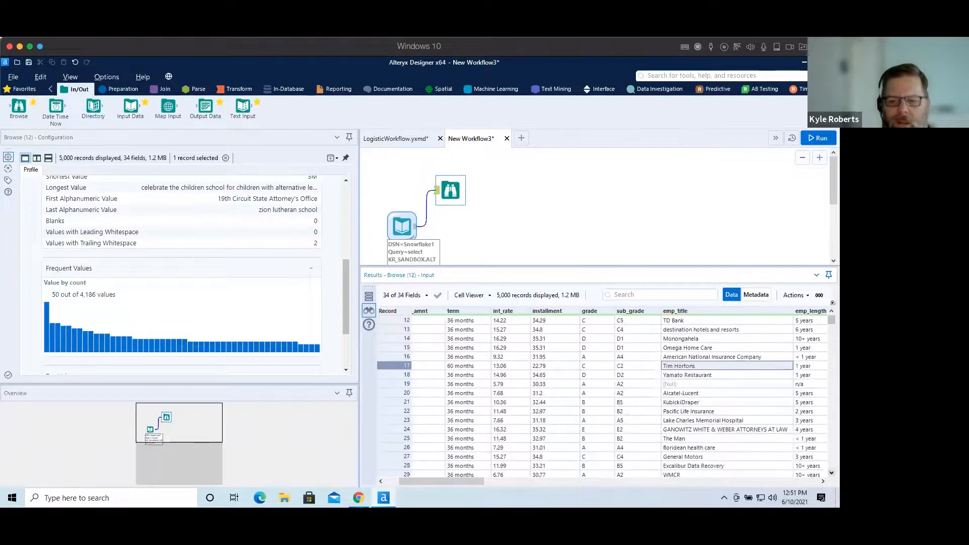
click(686, 438)
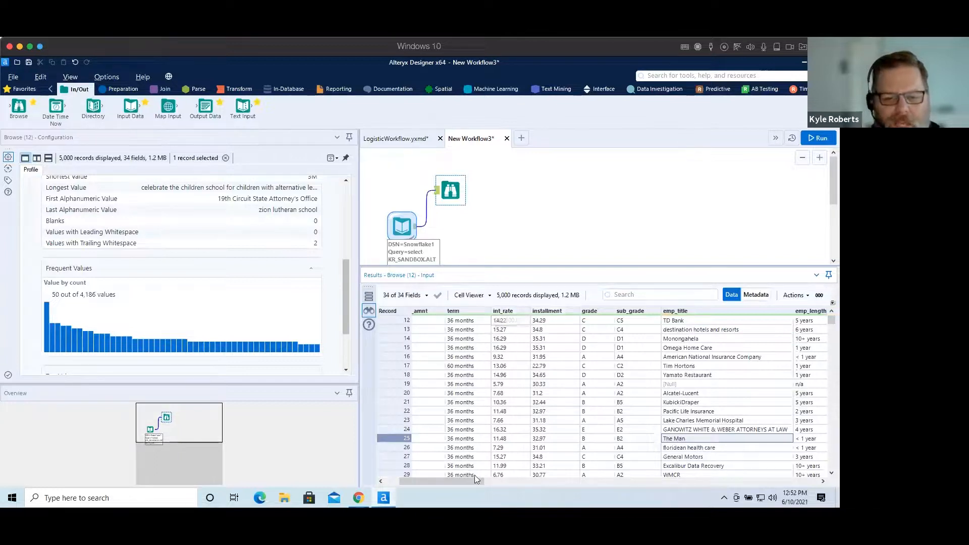
drag(463, 481, 387, 485)
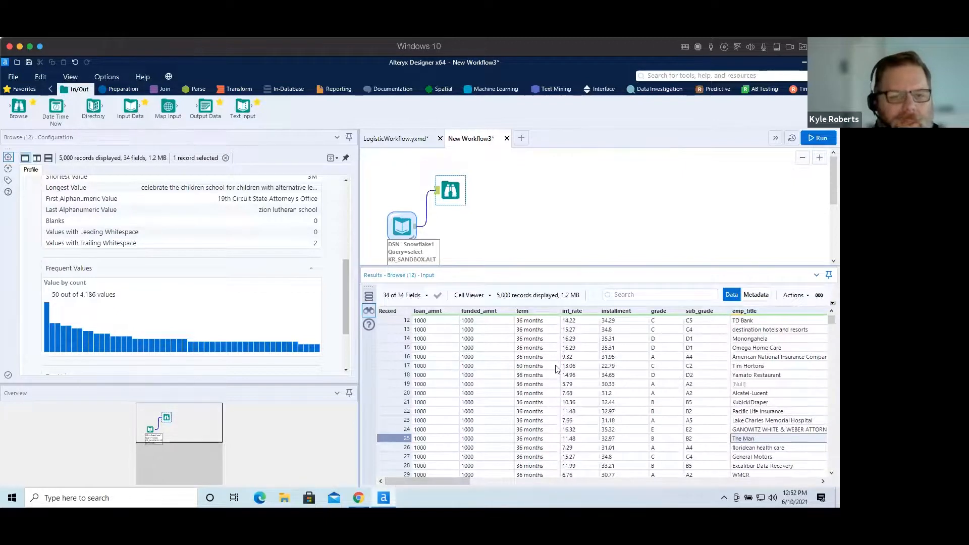
Connect a Select tool after the Input Data tool and change the is_bad field's type to V_String.
click(121, 88)
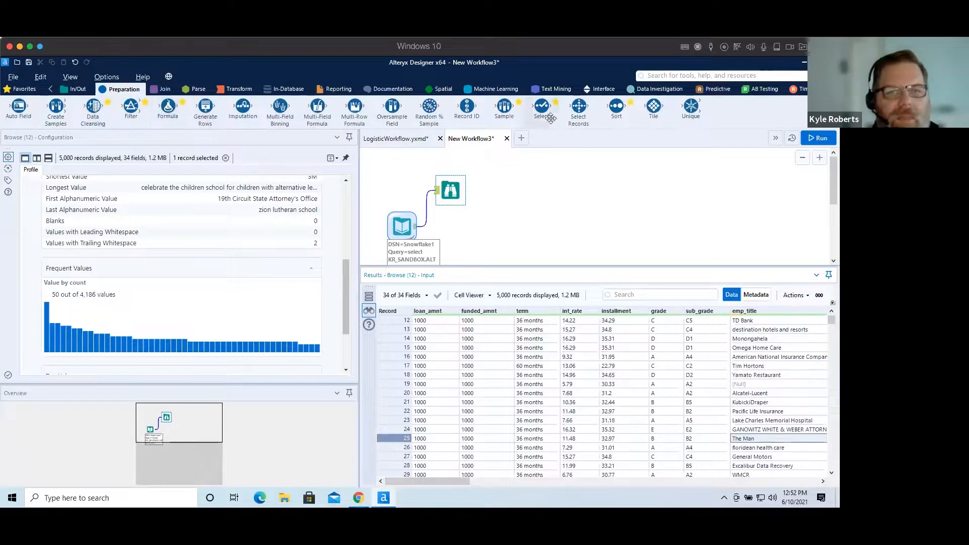
drag(543, 108, 454, 228)
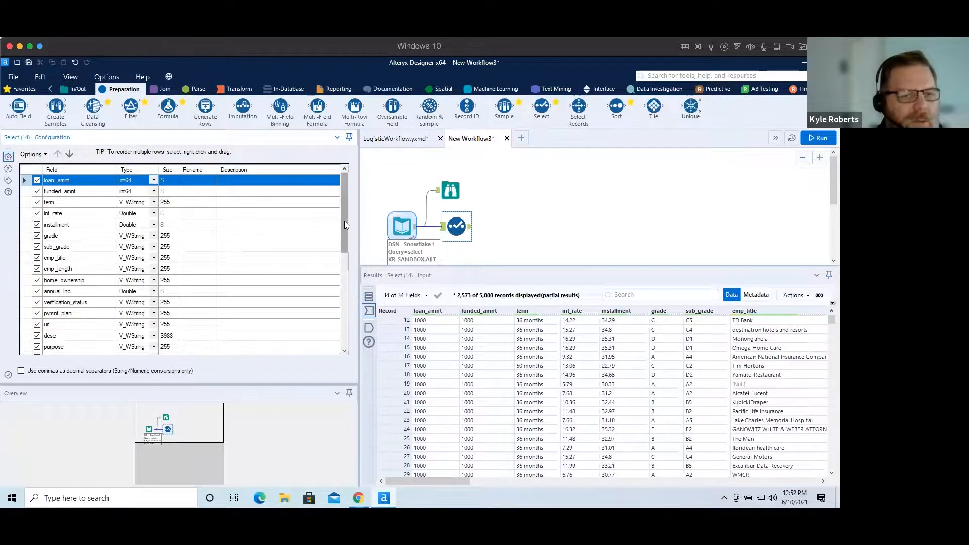
drag(344, 222, 344, 220)
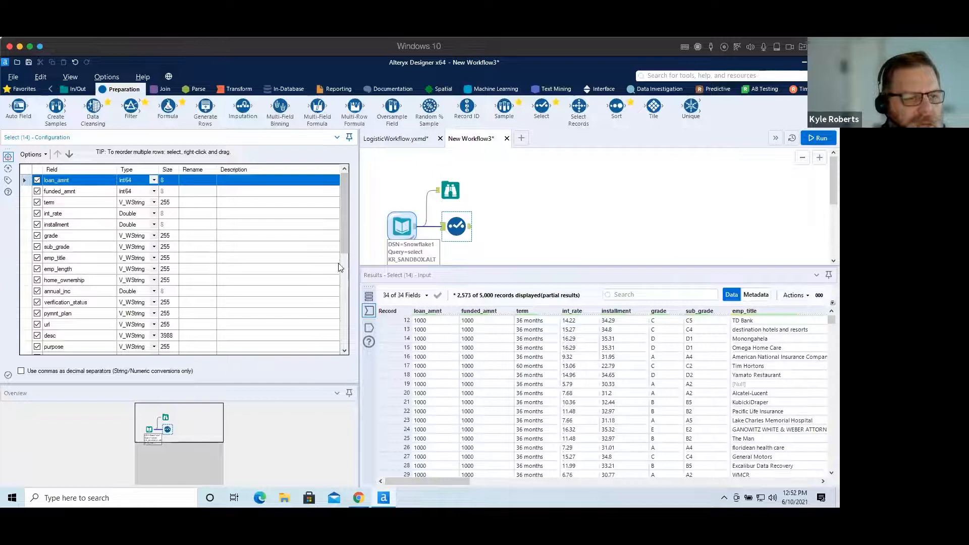
drag(343, 237, 338, 330)
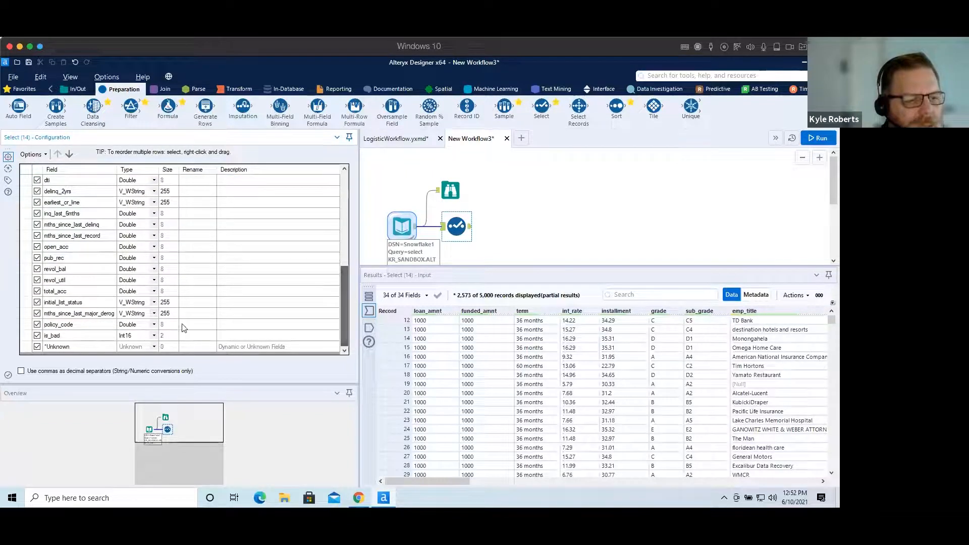
click(154, 336)
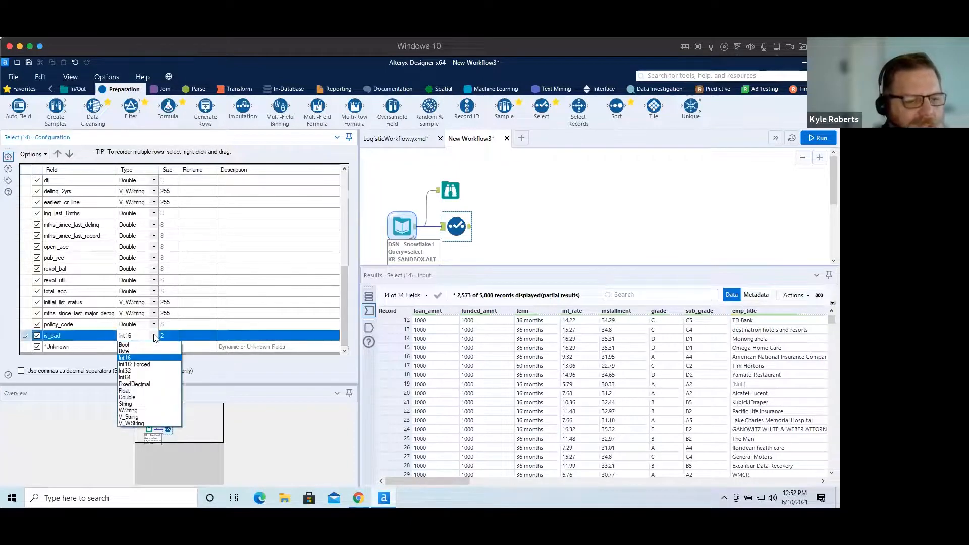
click(134, 417)
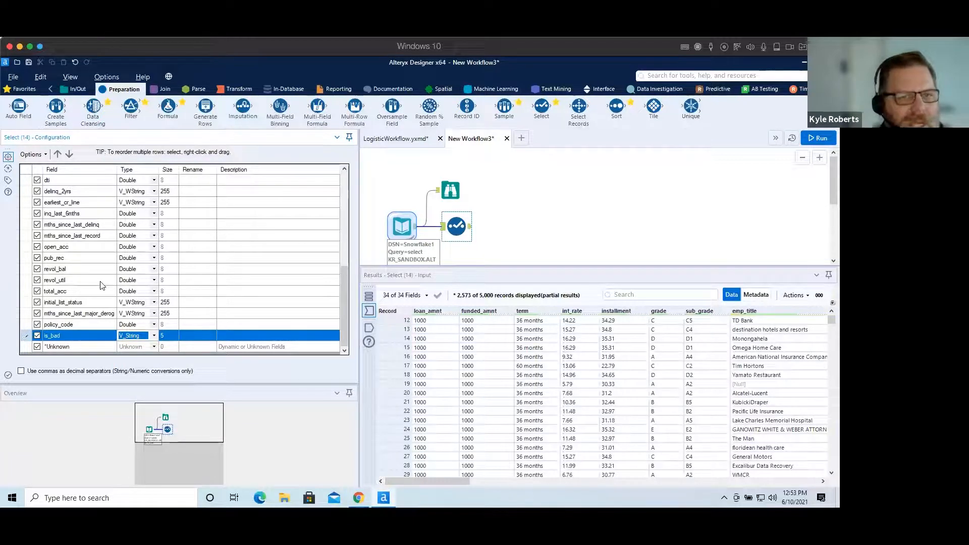
Add a Logistic Regression tool after the Select tool and set its target variable to is_bad.
click(713, 89)
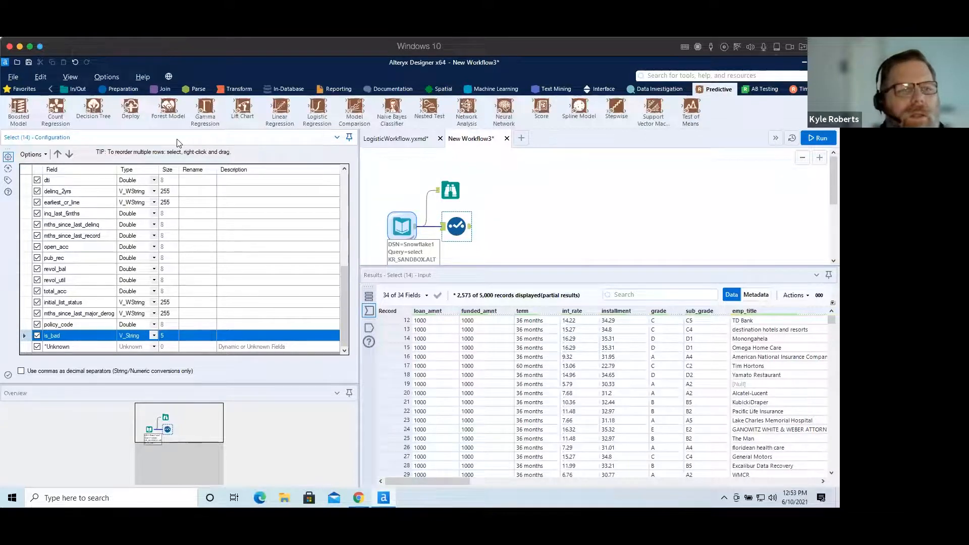
drag(317, 106, 509, 226)
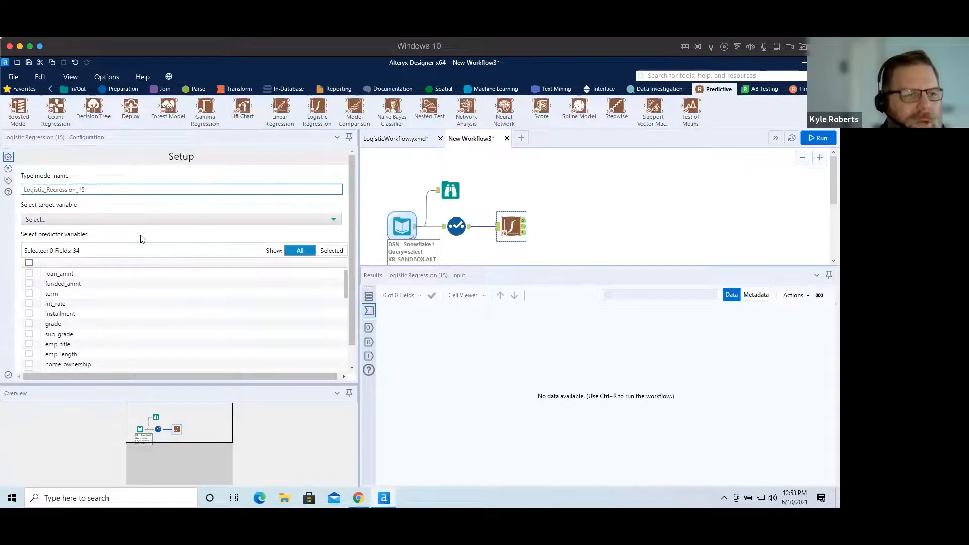
click(99, 219)
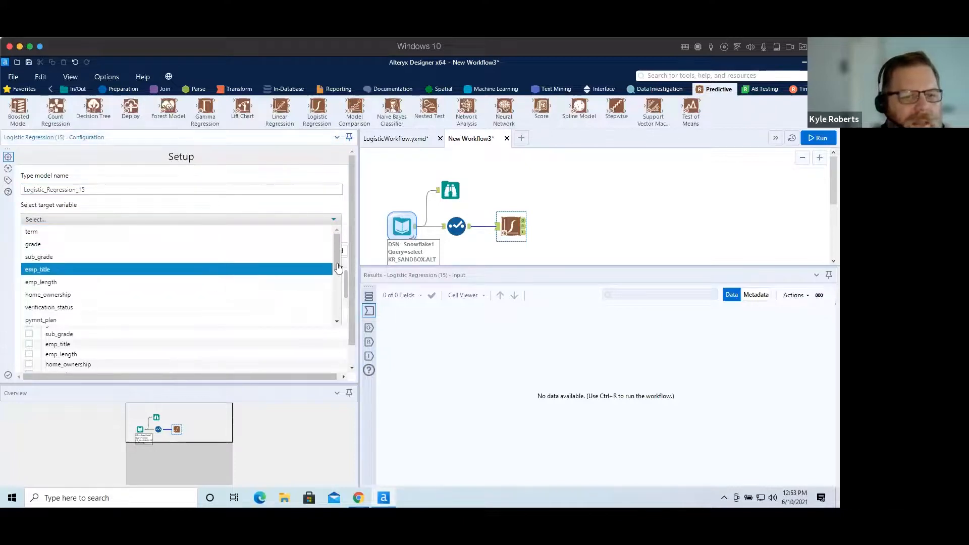
drag(336, 257, 344, 329)
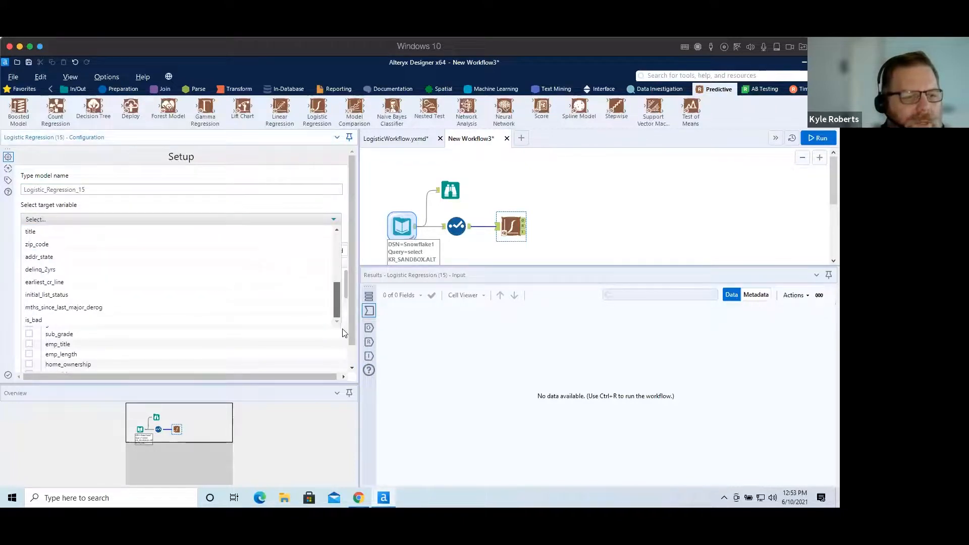
click(81, 323)
Choose loan_amnt, funded_amnt, term and annual_inc as the predictor variables.
click(28, 274)
click(29, 285)
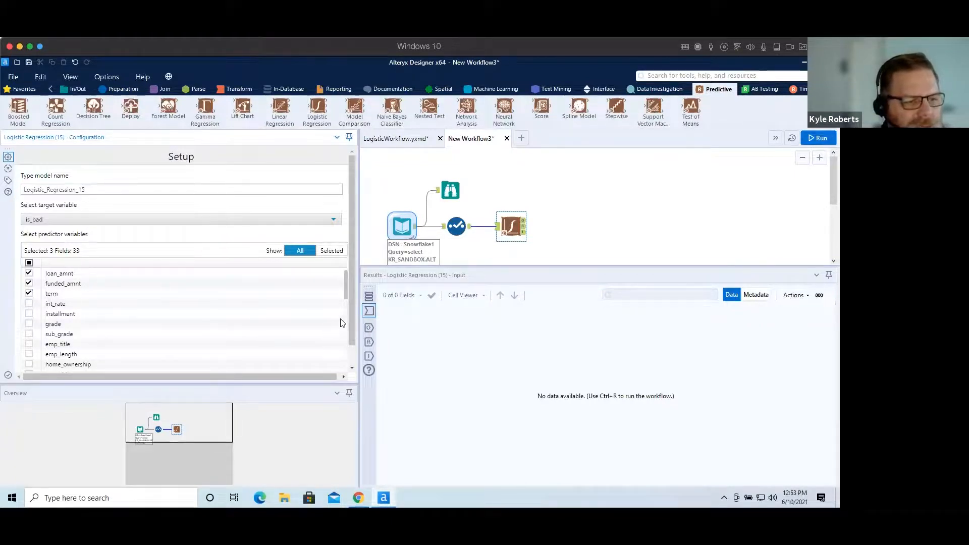
drag(344, 289, 341, 305)
click(27, 317)
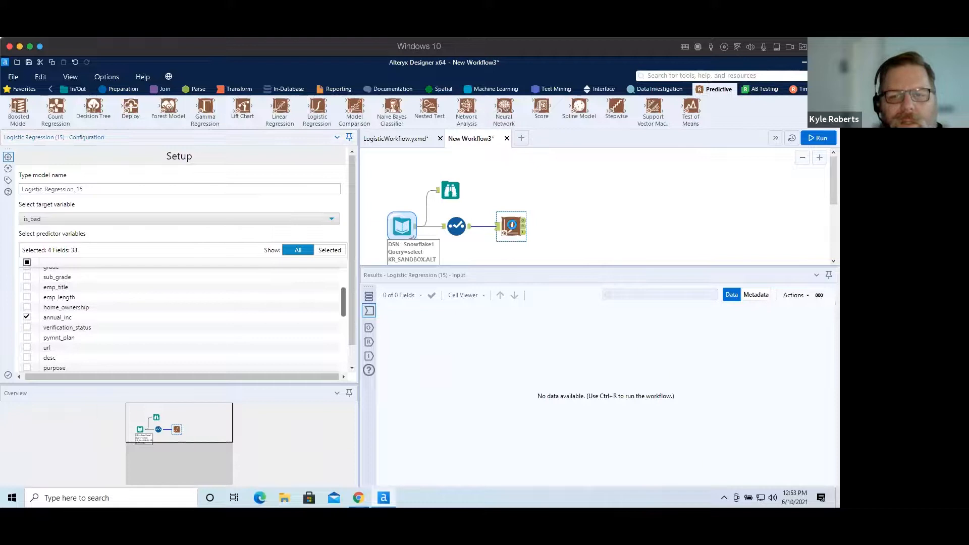
Add Browse tools to all Logistic Regression outputs and run the workflow.
right_click(512, 228)
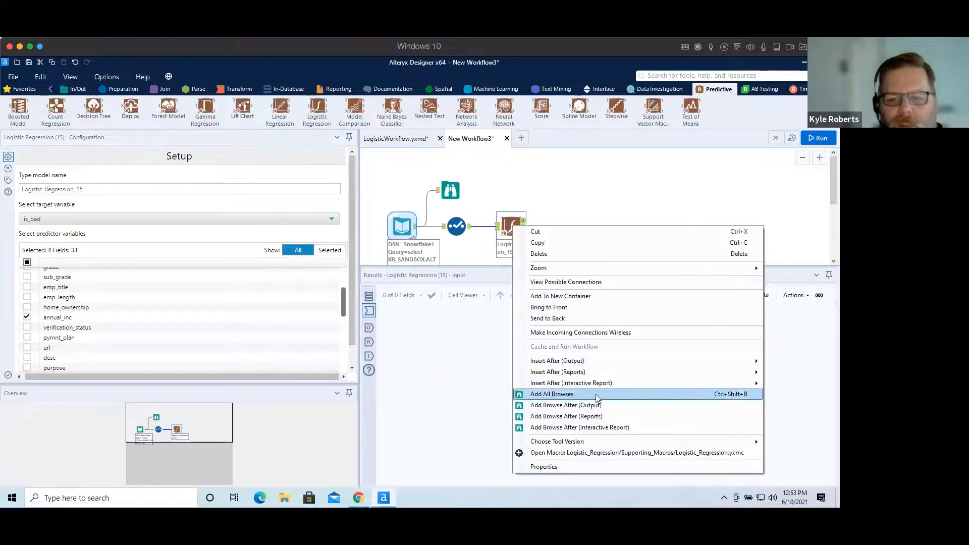
click(551, 394)
click(806, 144)
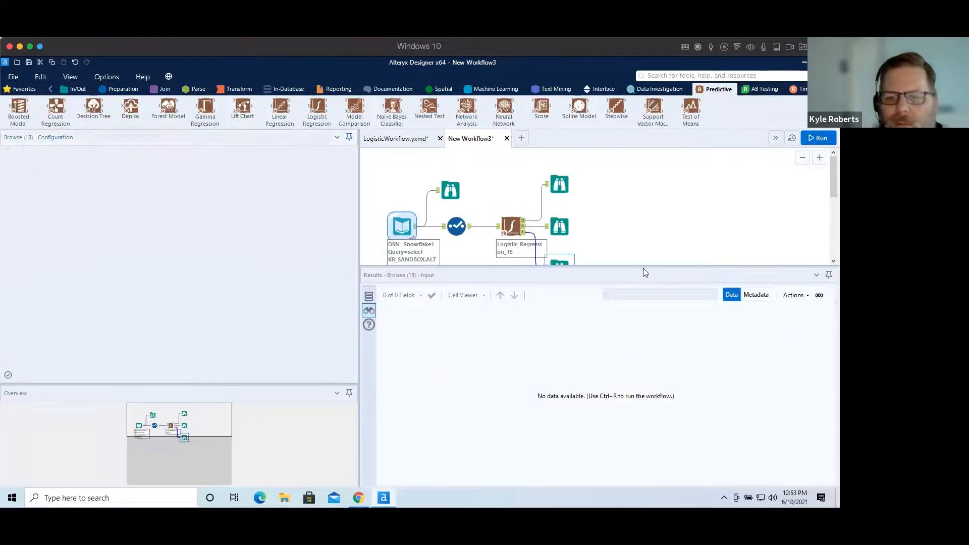
drag(642, 265, 647, 349)
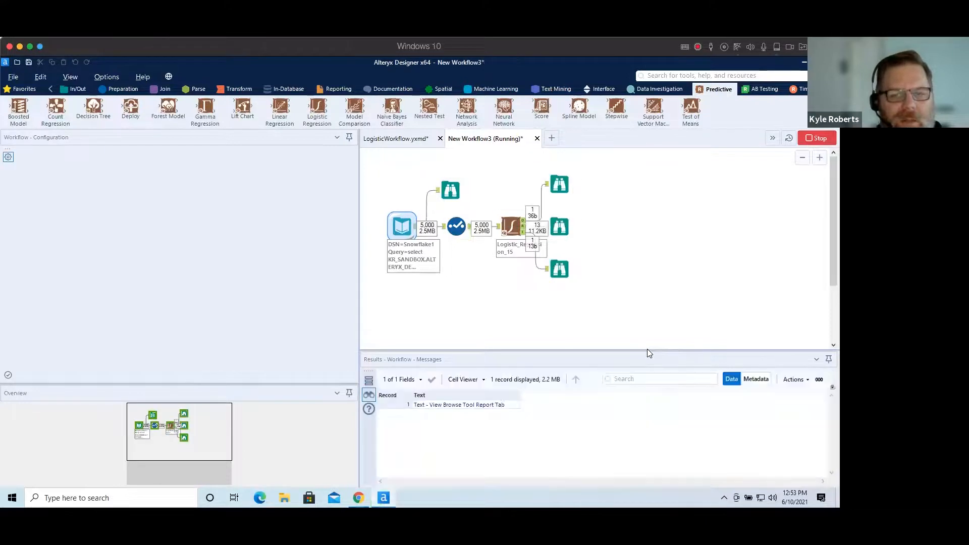
Open the interactive report output and review the model's accuracy metrics and confusion matrix.
click(560, 270)
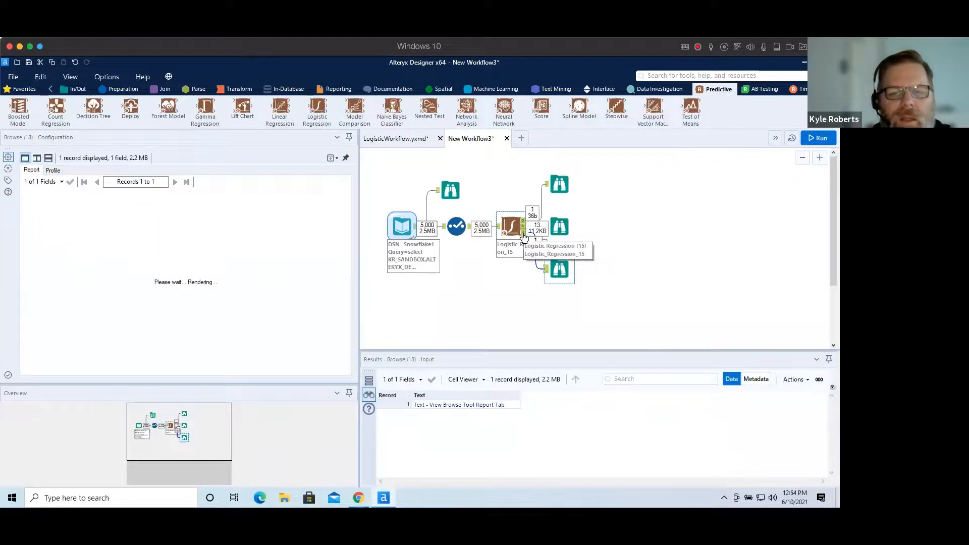
click(522, 232)
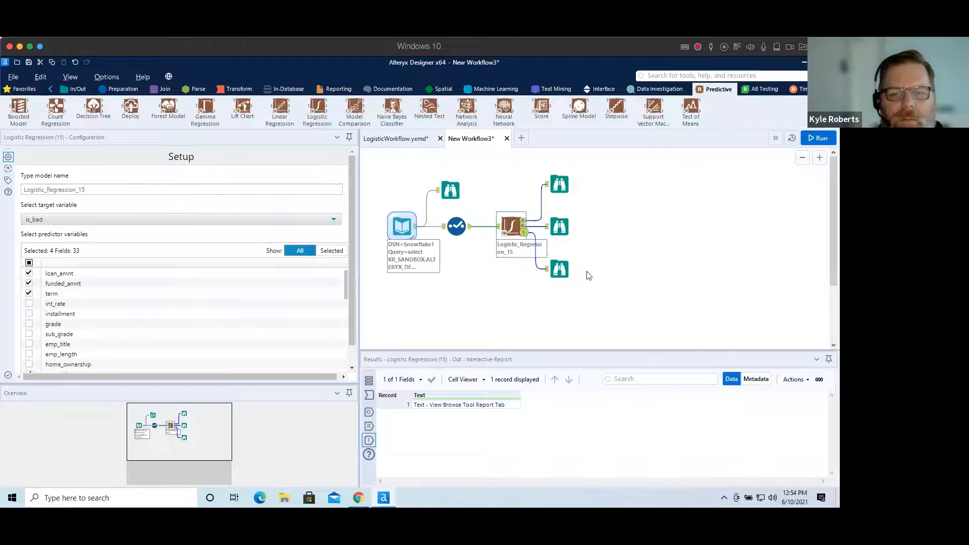
click(557, 269)
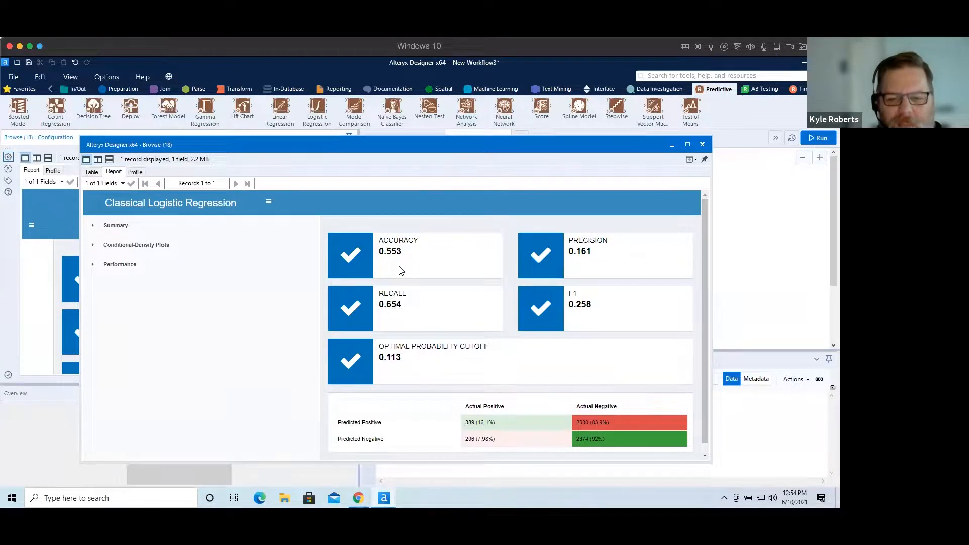
mouse_move(596, 422)
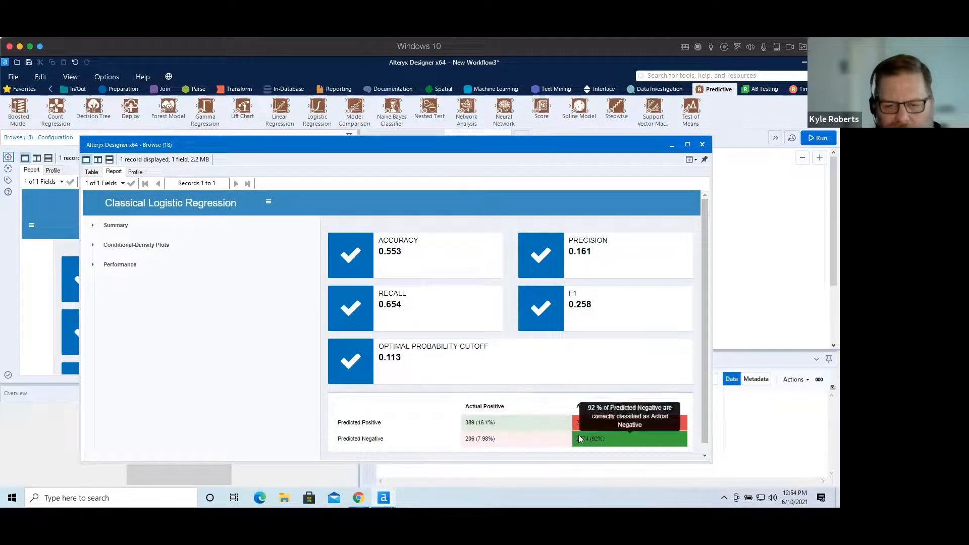
mouse_move(584, 438)
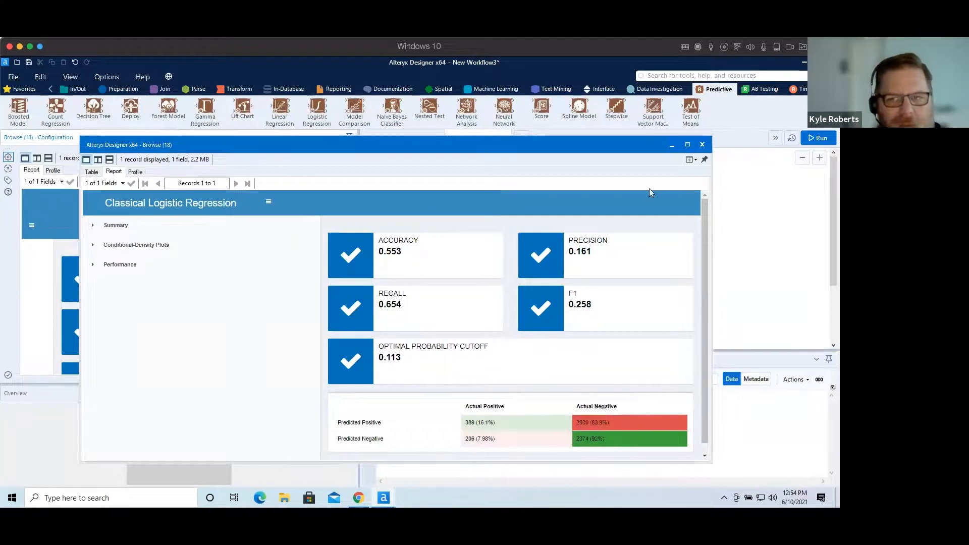
click(702, 144)
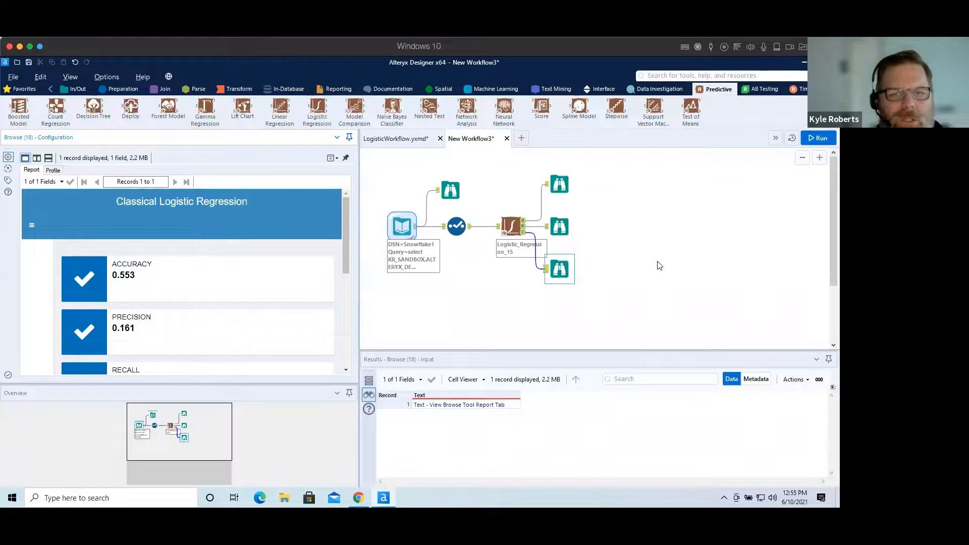
Add a new Input Data tool to the canvas and connect it to the Snowflake ODBC data source.
click(70, 89)
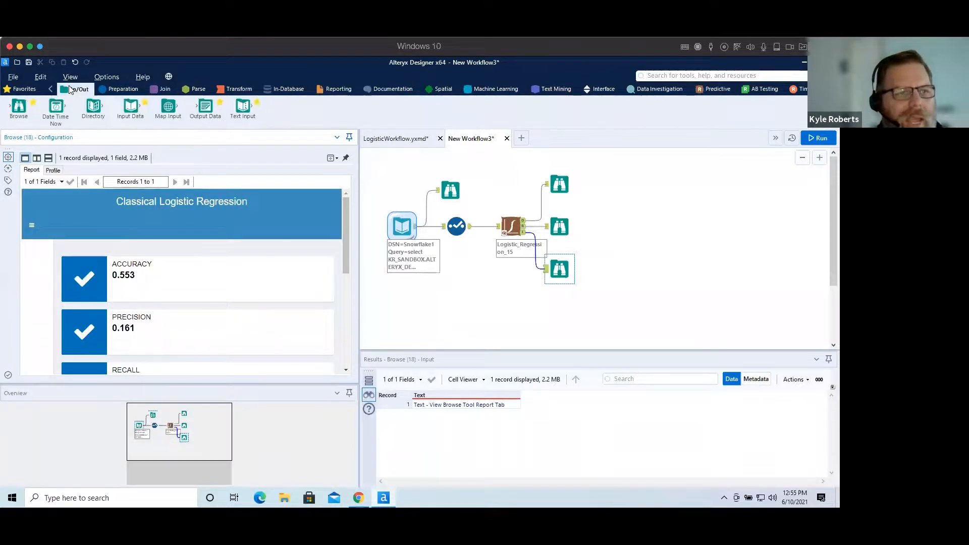
drag(130, 106, 620, 196)
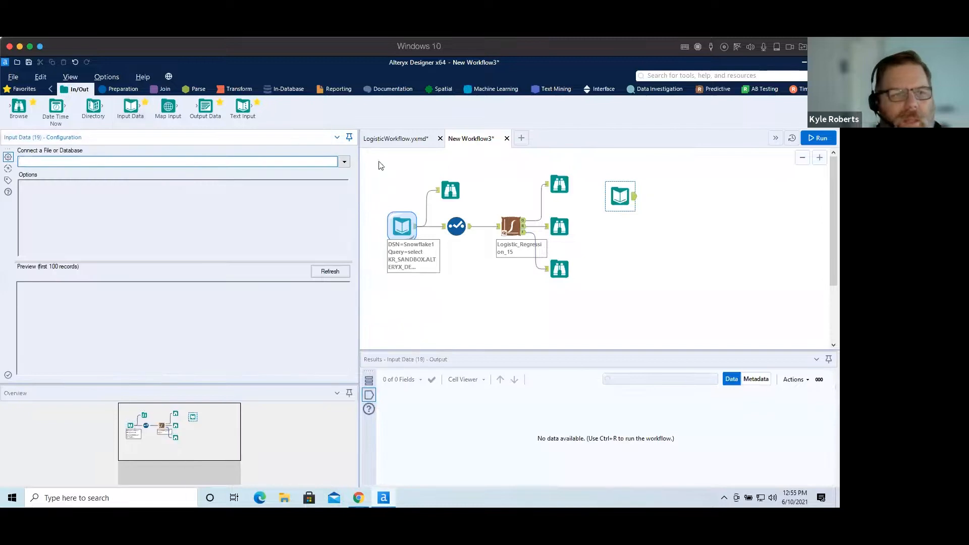
click(343, 161)
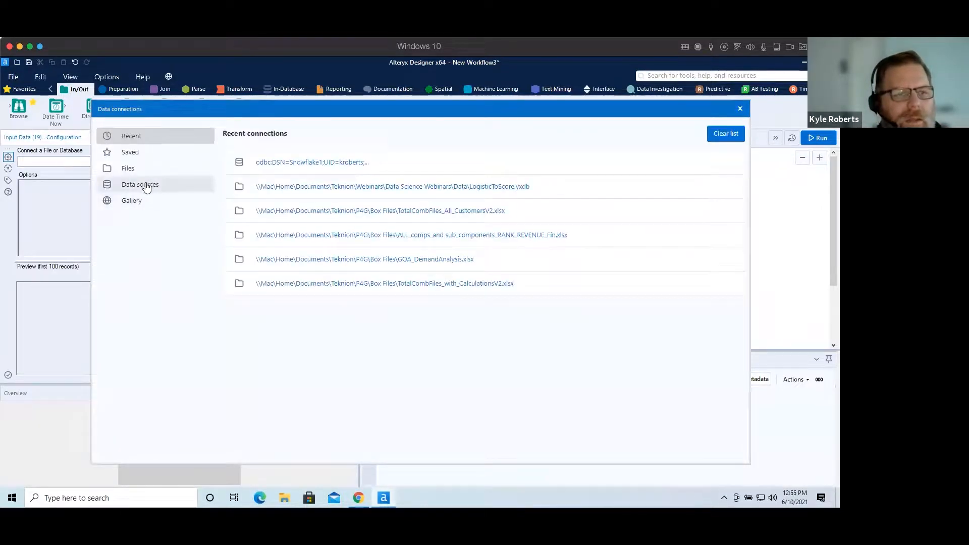
click(144, 185)
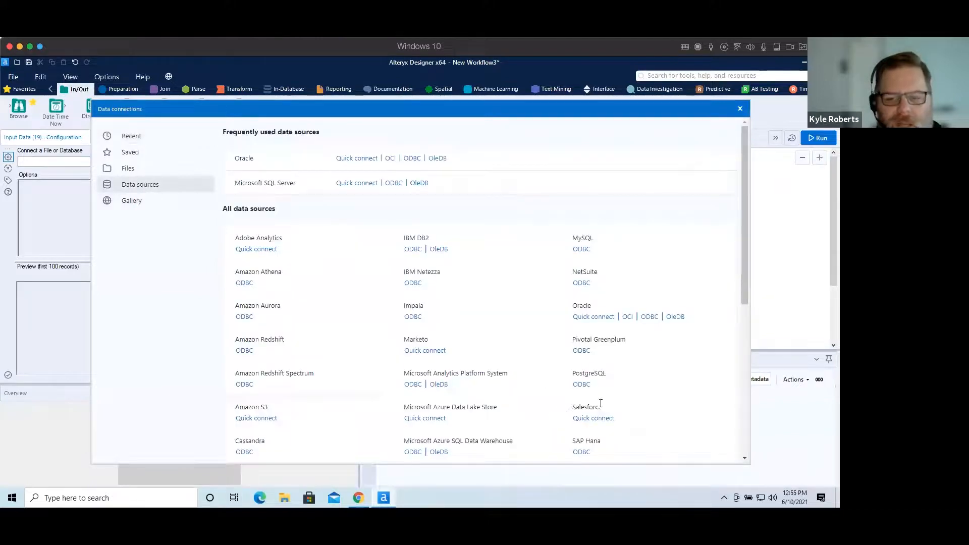
scroll(673, 350, down, 5)
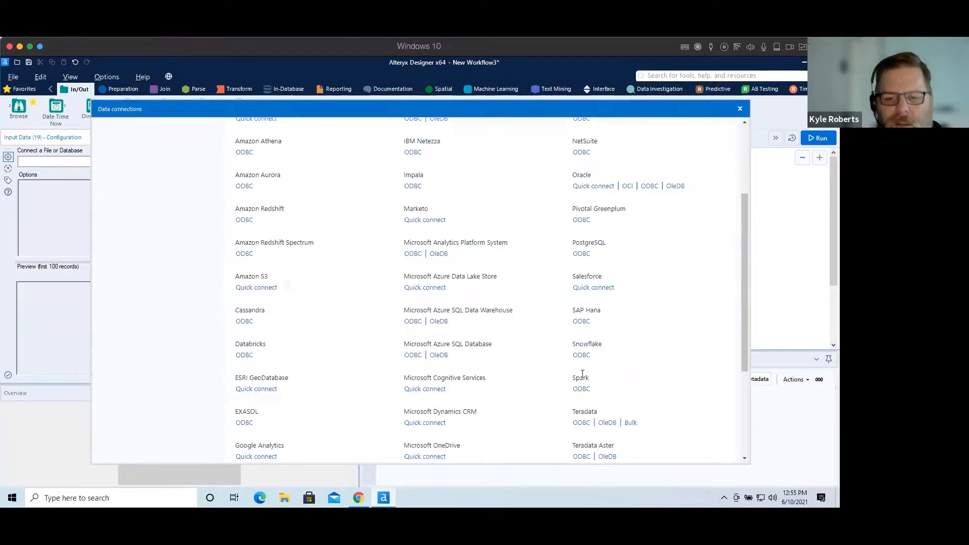
click(576, 354)
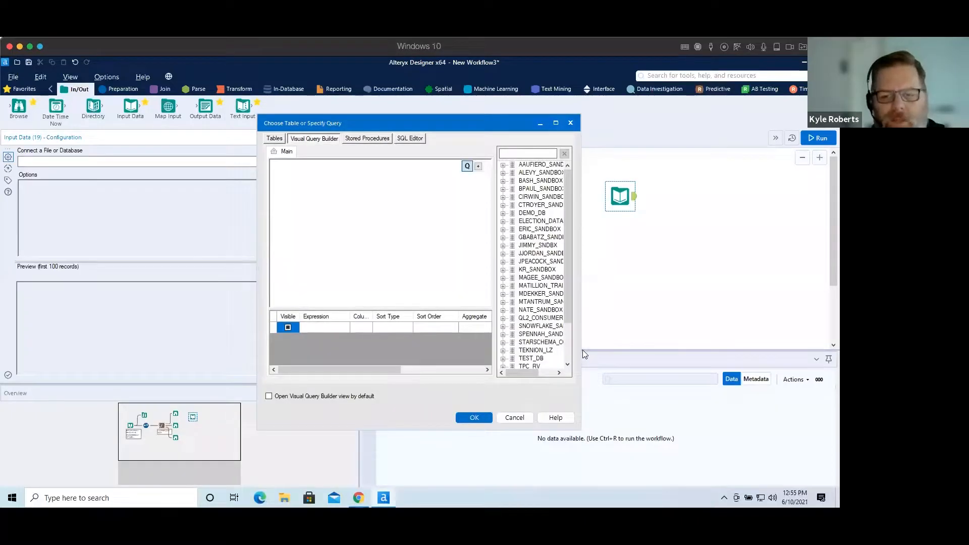
Choose the KR_SANDBOX.ALTERYX_DEMOS.LENDING_CLUB_TO_SCORE table in the Visual Query Builder as the input's query.
drag(580, 349, 670, 349)
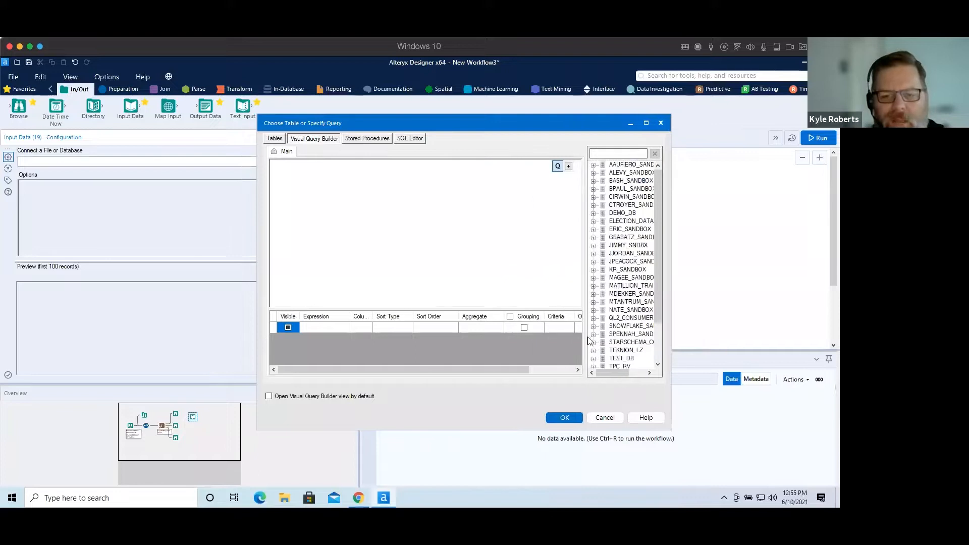
drag(587, 337, 516, 337)
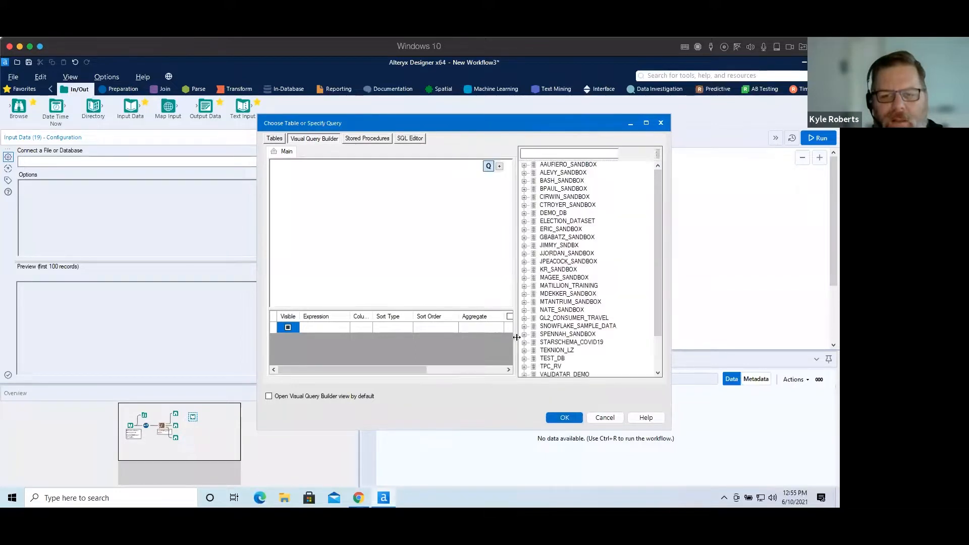
click(523, 270)
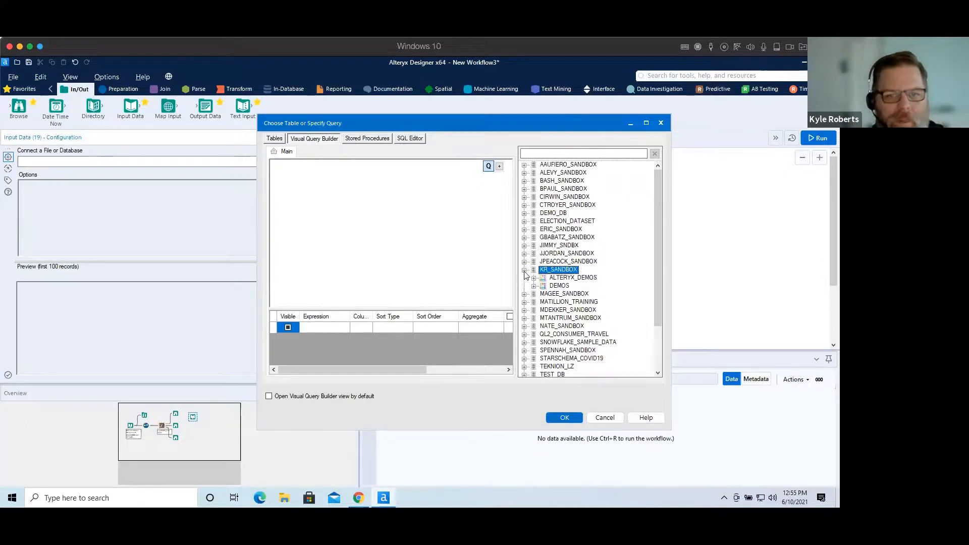
click(534, 277)
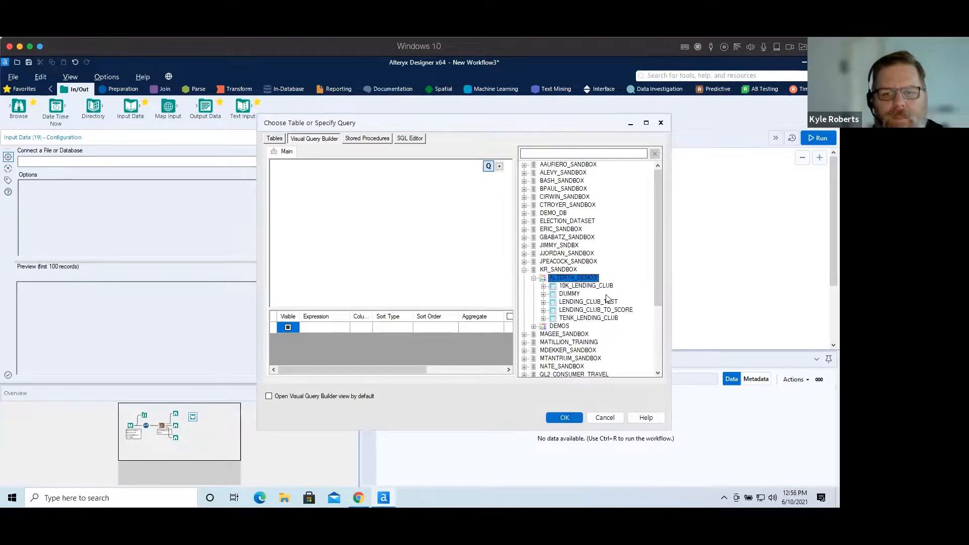
click(552, 310)
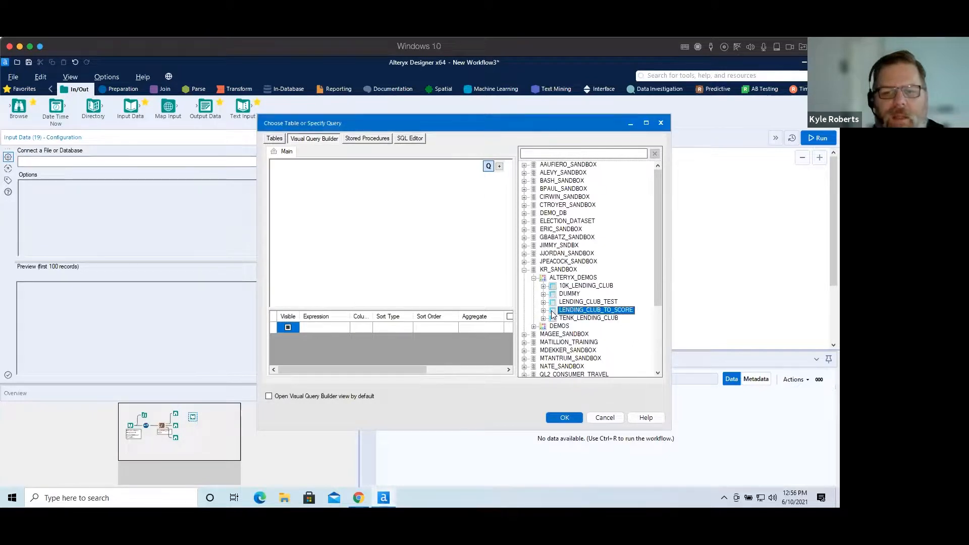
click(304, 190)
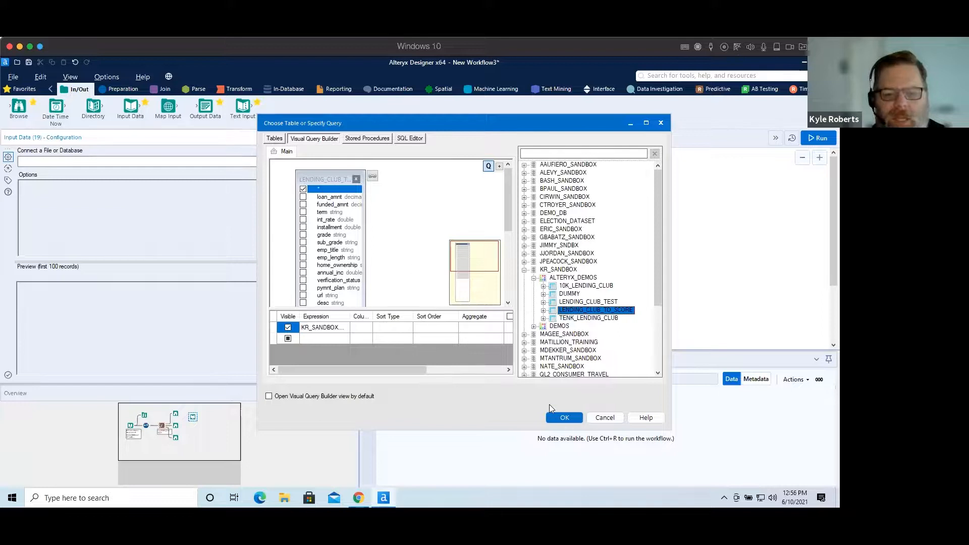
click(563, 418)
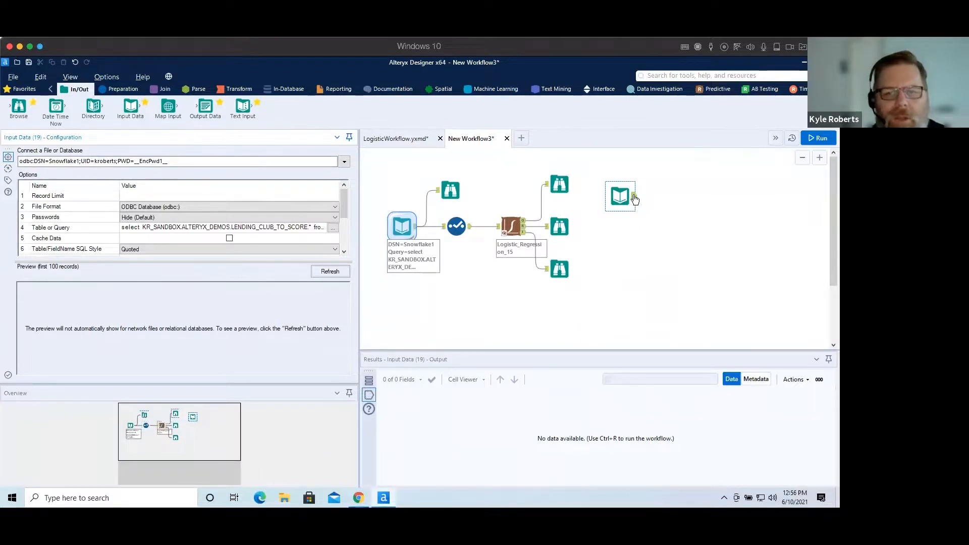
Add a Select tool after the new Snowflake input and review its field list.
click(121, 90)
drag(541, 107, 654, 224)
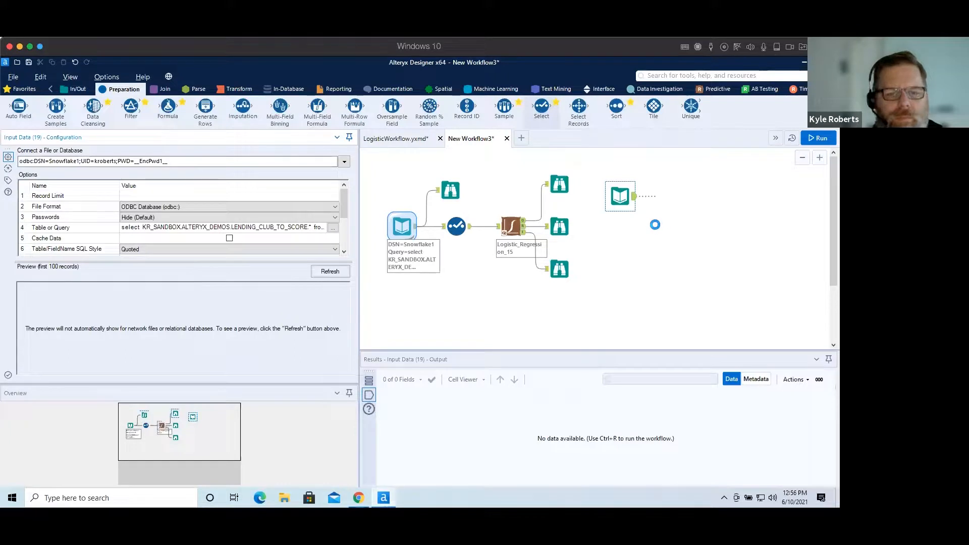
drag(655, 224, 685, 216)
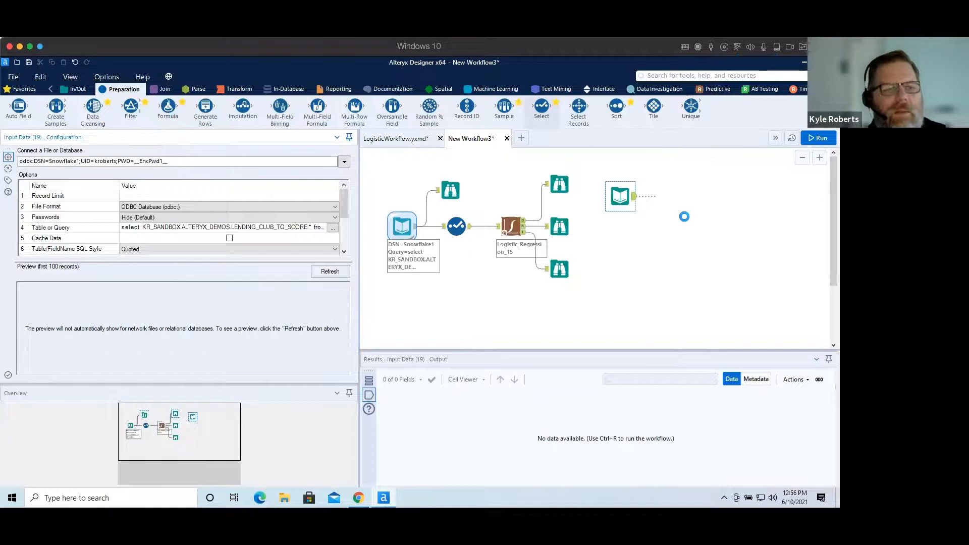
drag(684, 216, 669, 197)
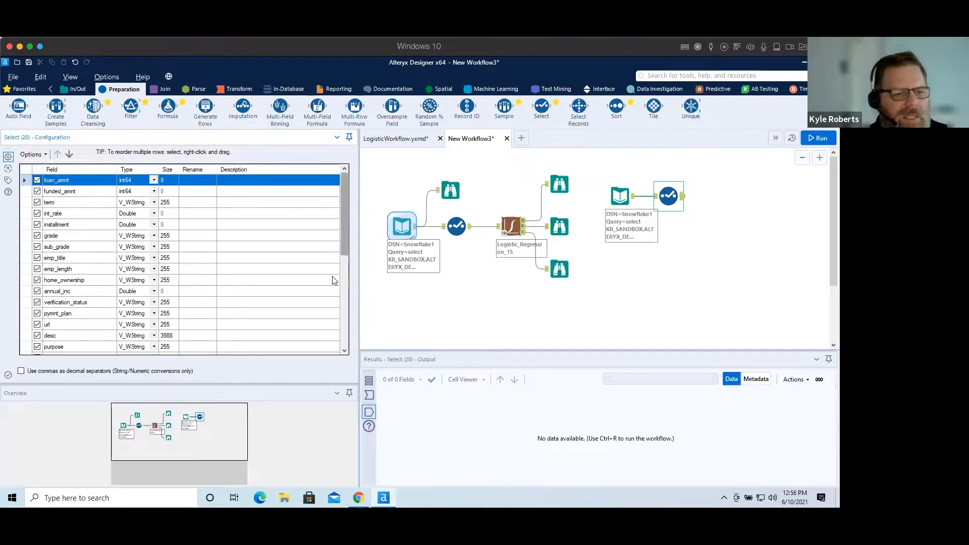
scroll(336, 282, down, 6)
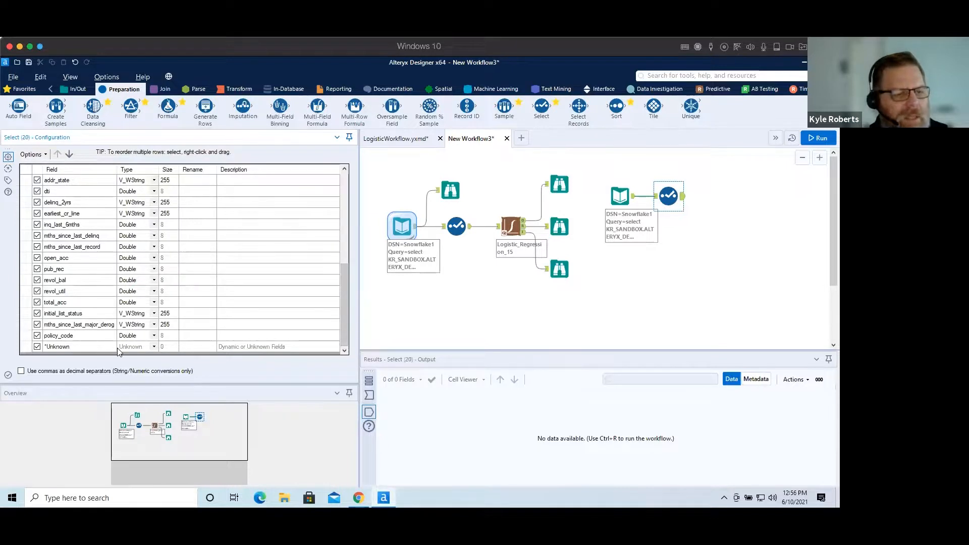
drag(344, 307, 352, 195)
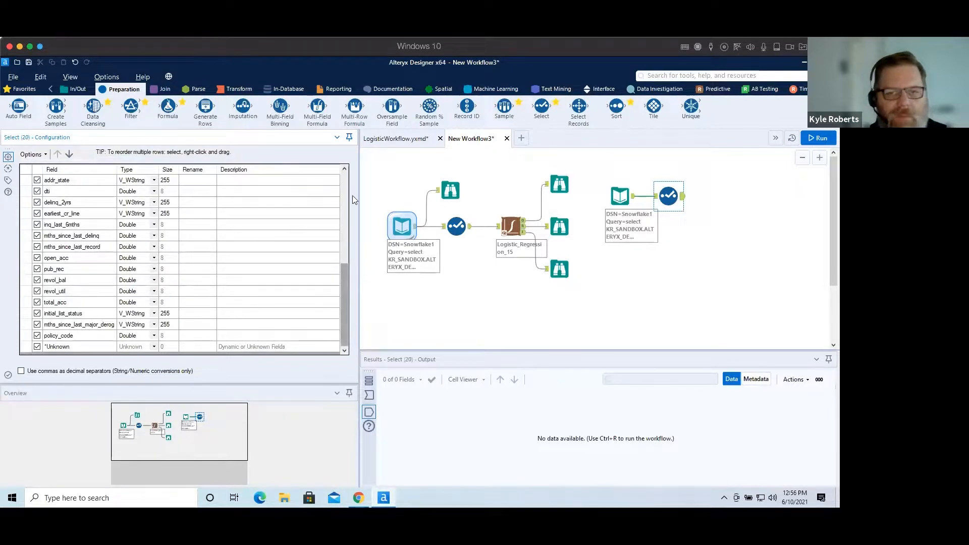
Add a Score tool fed by the logistic regression model and the new Select tool, with the new field prefix is_bad.
click(714, 89)
drag(541, 107, 720, 203)
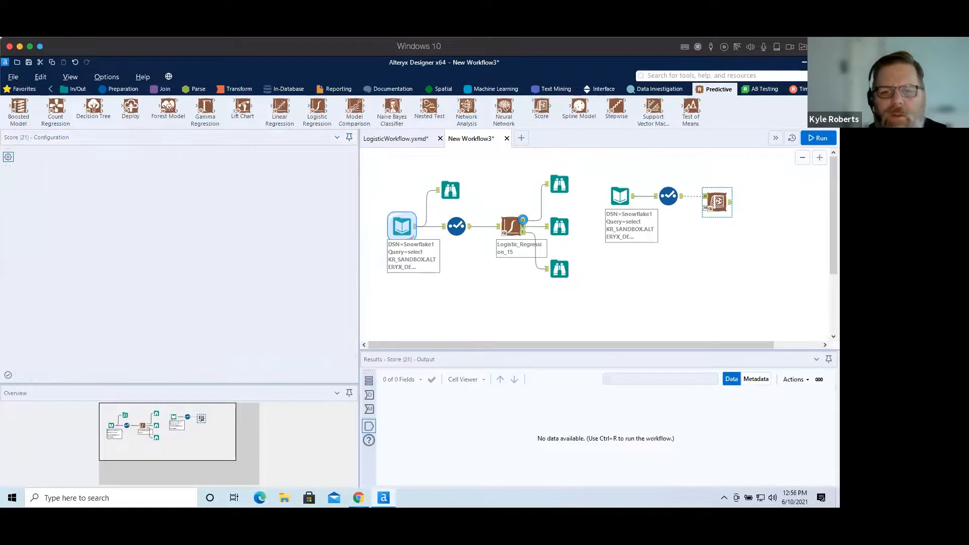
drag(573, 224, 707, 206)
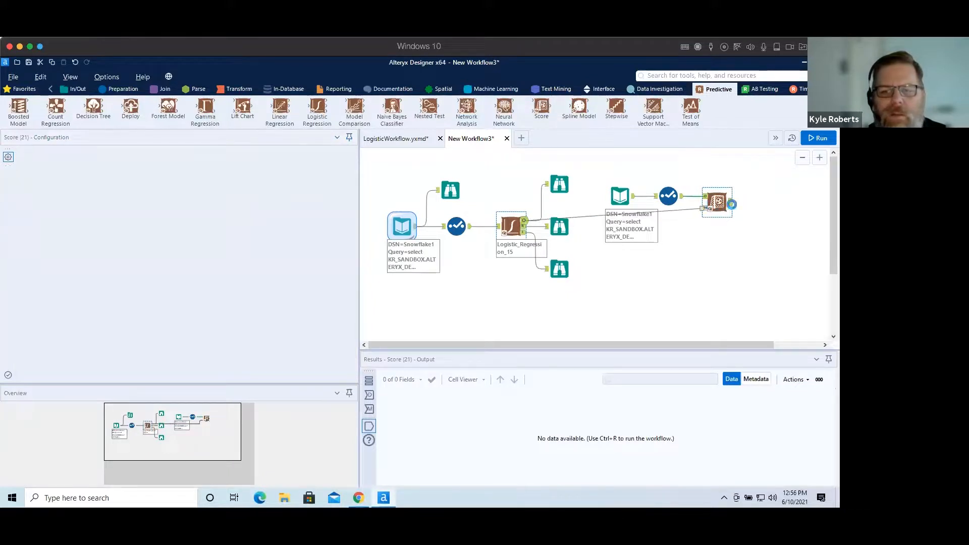
click(51, 227)
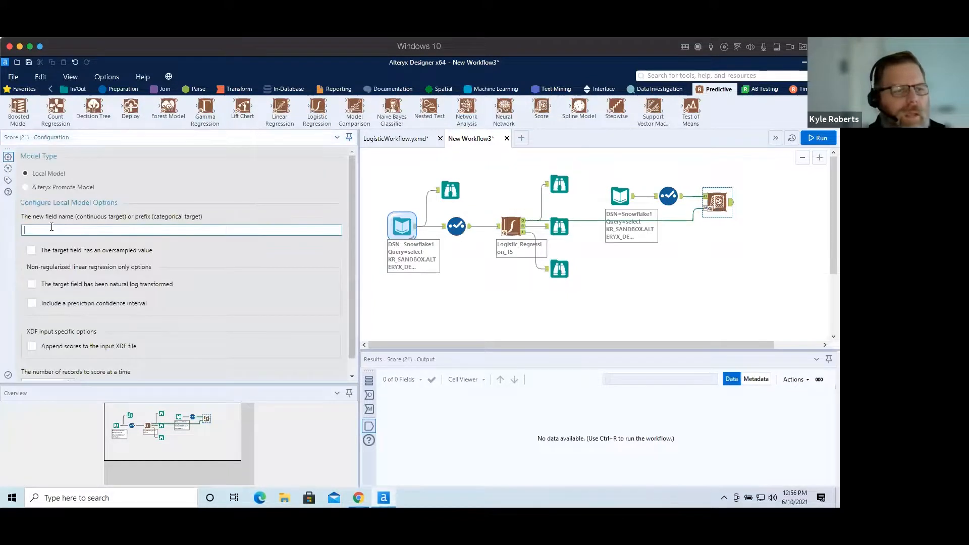
text(is b)
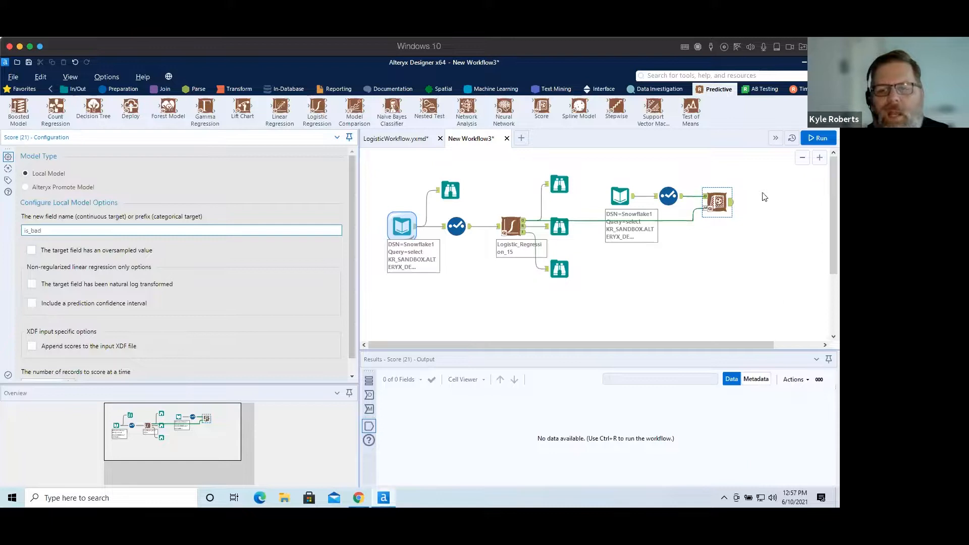
click(715, 203)
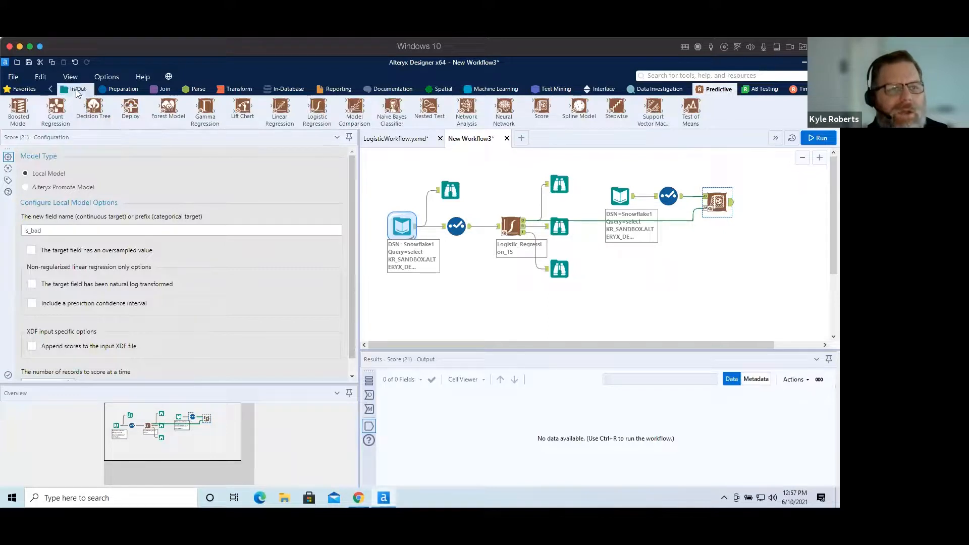
Add an Output Data tool after the Score tool.
click(77, 91)
drag(205, 107, 770, 201)
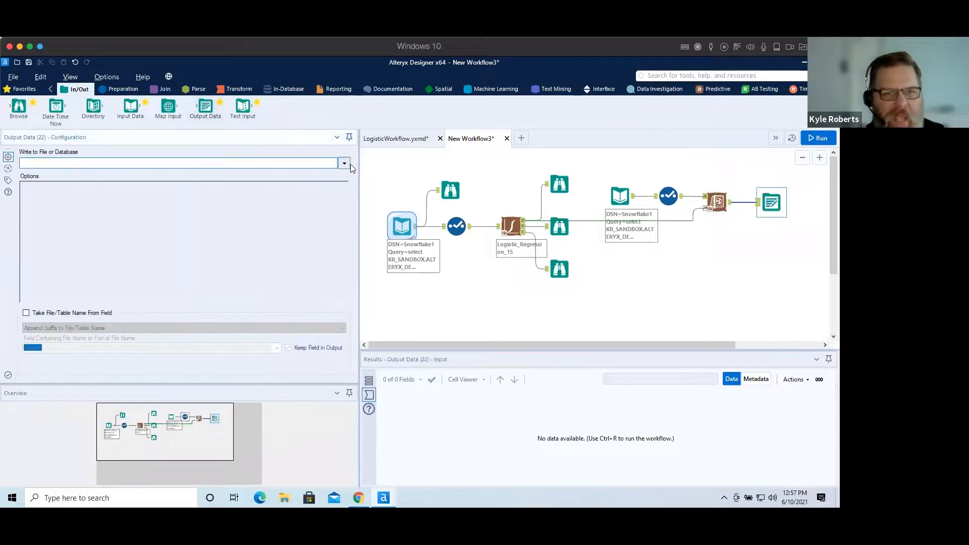
click(345, 164)
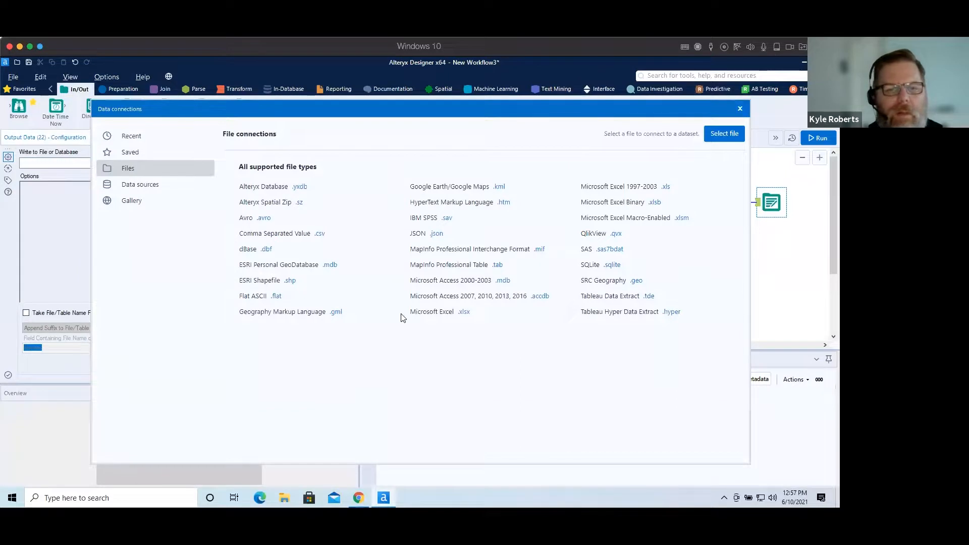
click(147, 185)
scroll(651, 389, down, 2)
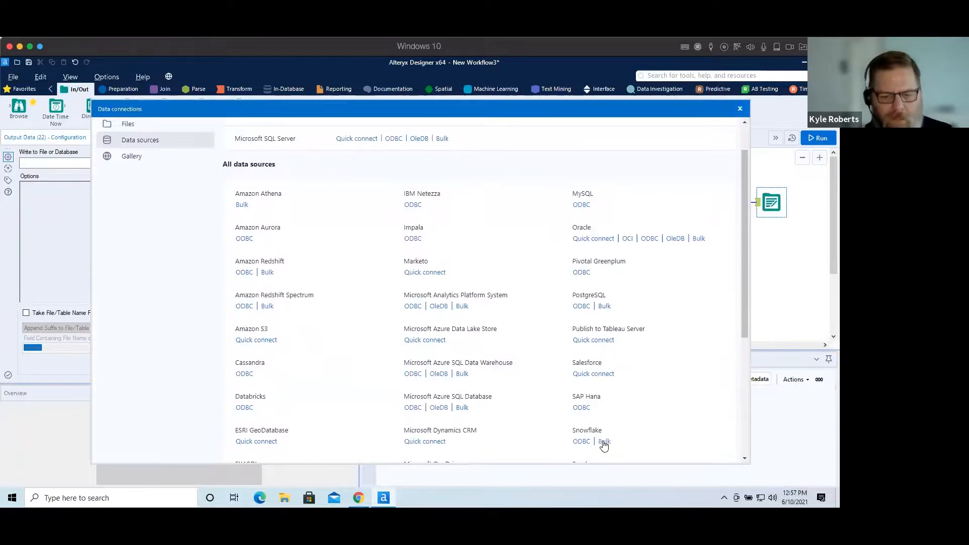
click(604, 442)
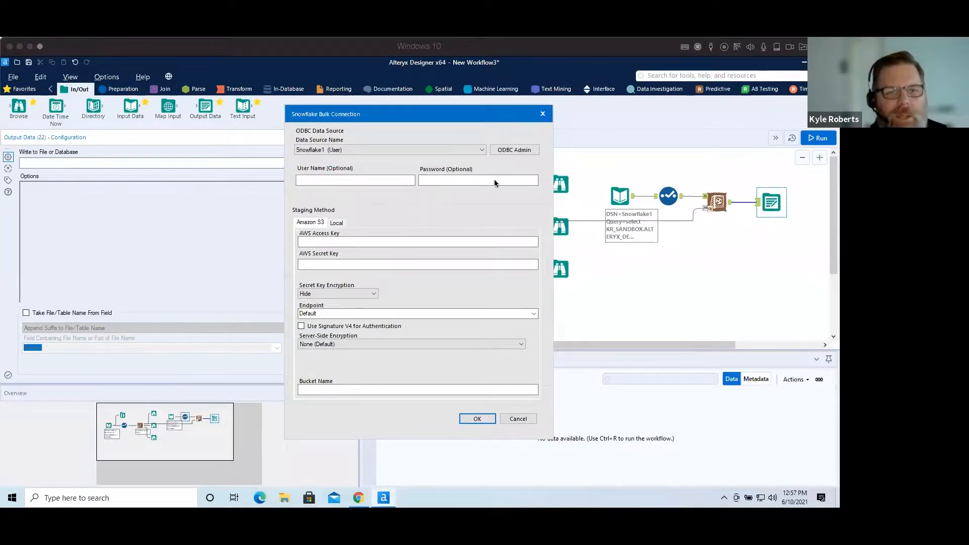
click(477, 183)
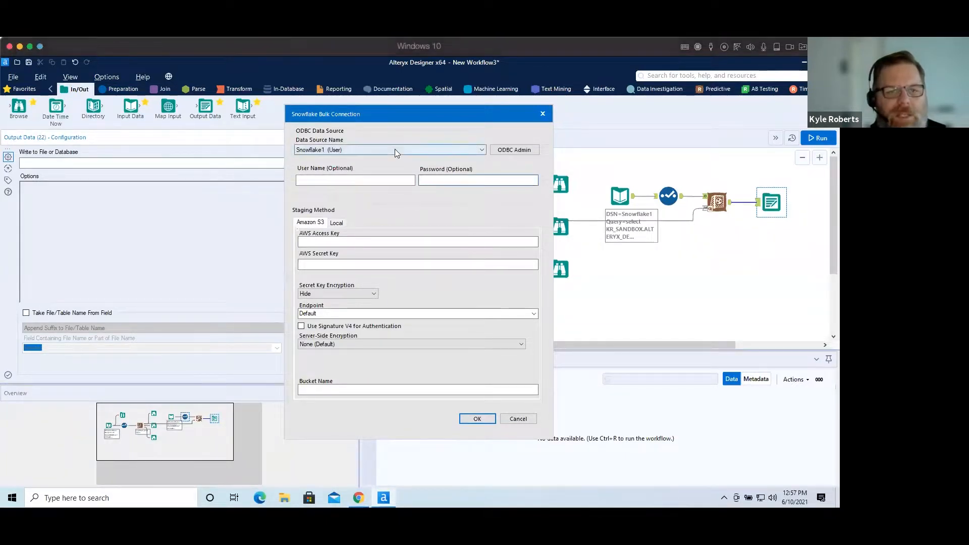
click(336, 223)
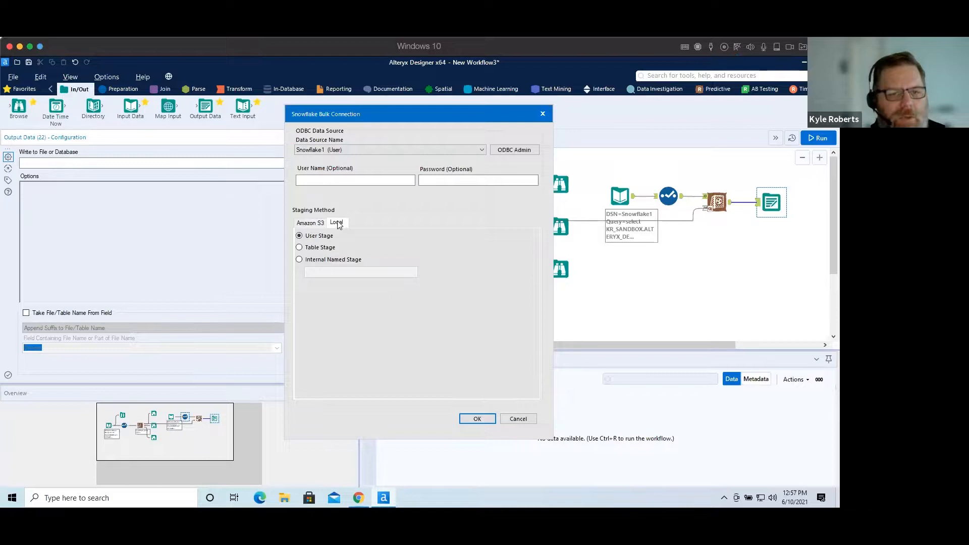
click(317, 225)
click(338, 224)
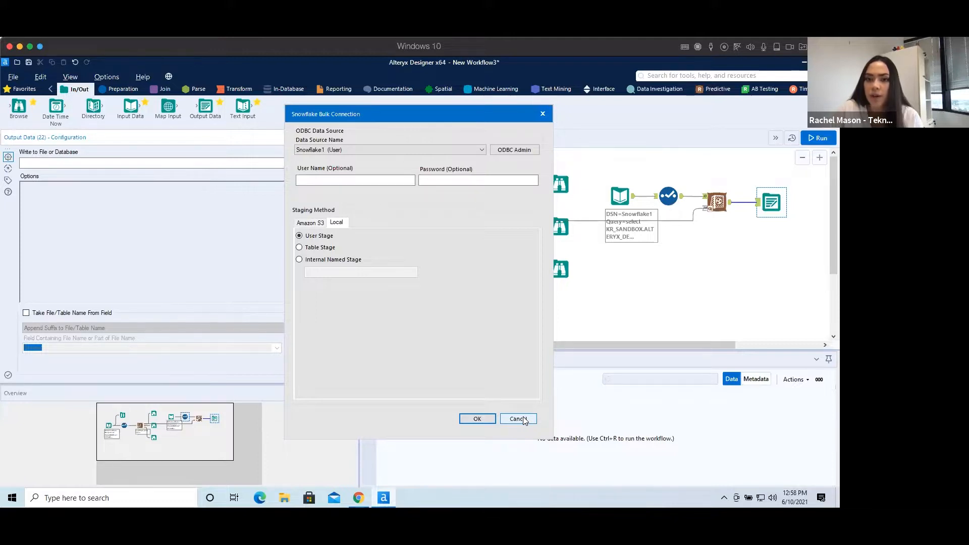
click(523, 419)
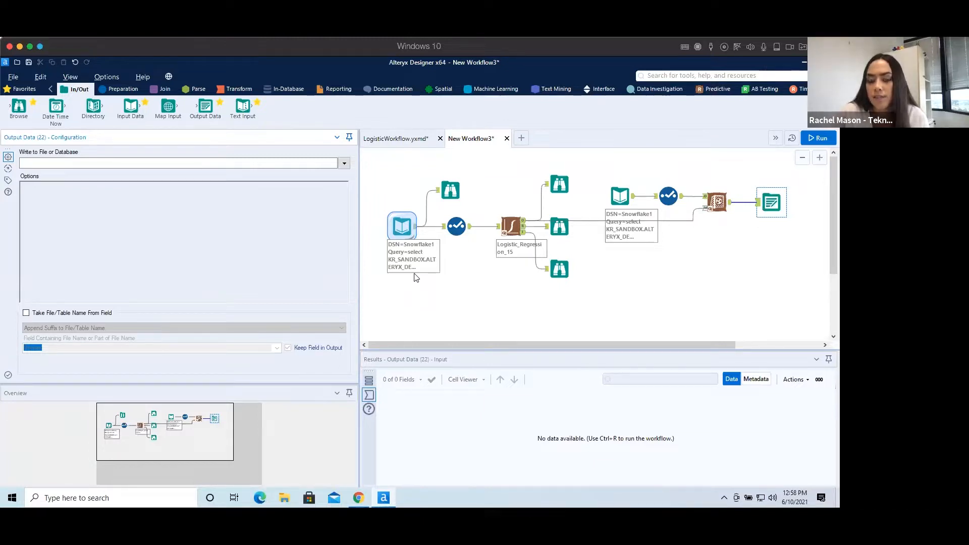
Switch to LogisticWorkflow and add a Create Samples tool connected to the LogisticTrain.yxdb input.
click(388, 138)
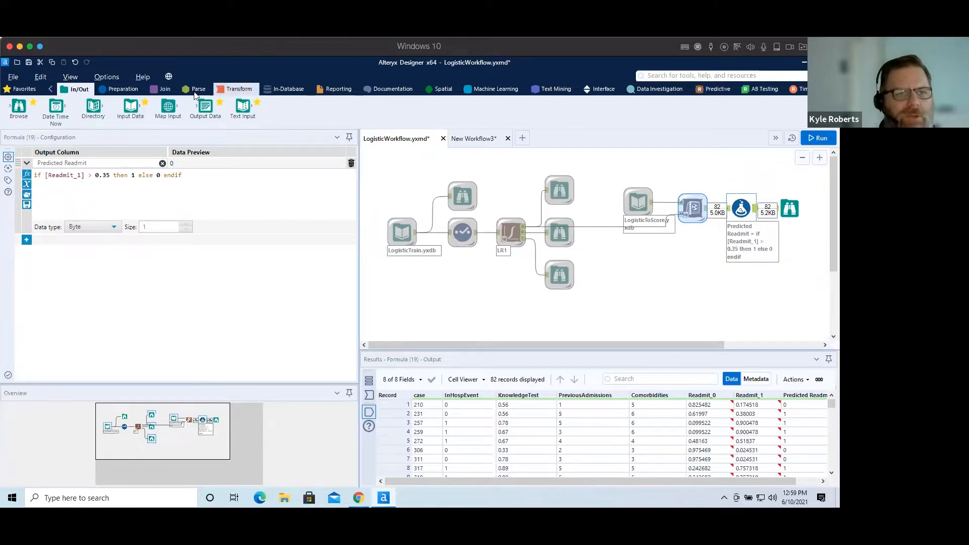
click(112, 93)
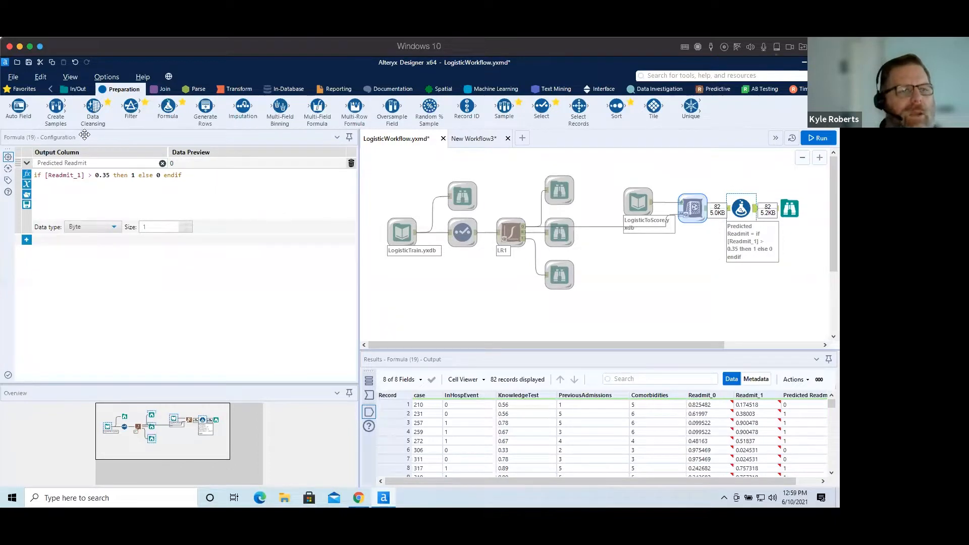
drag(56, 108, 463, 301)
drag(415, 233, 461, 286)
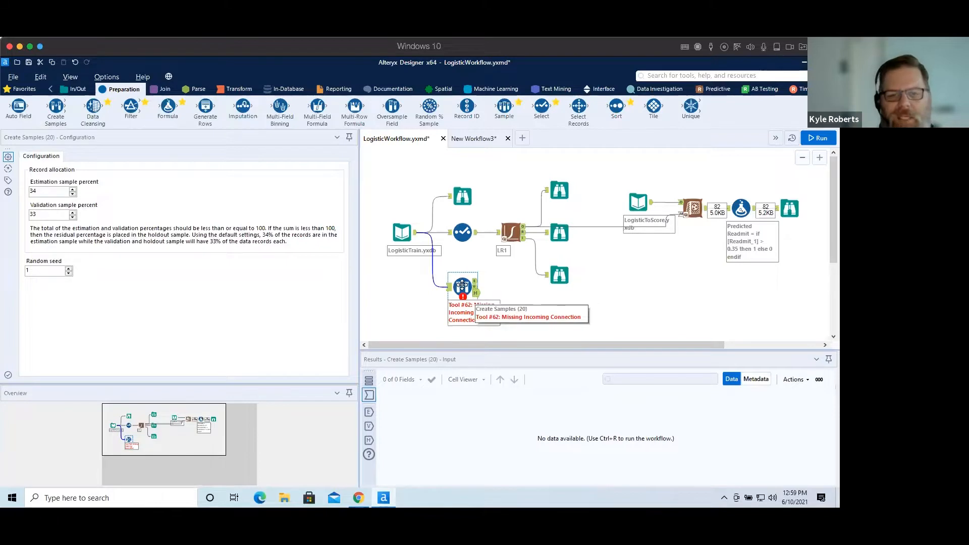
click(411, 232)
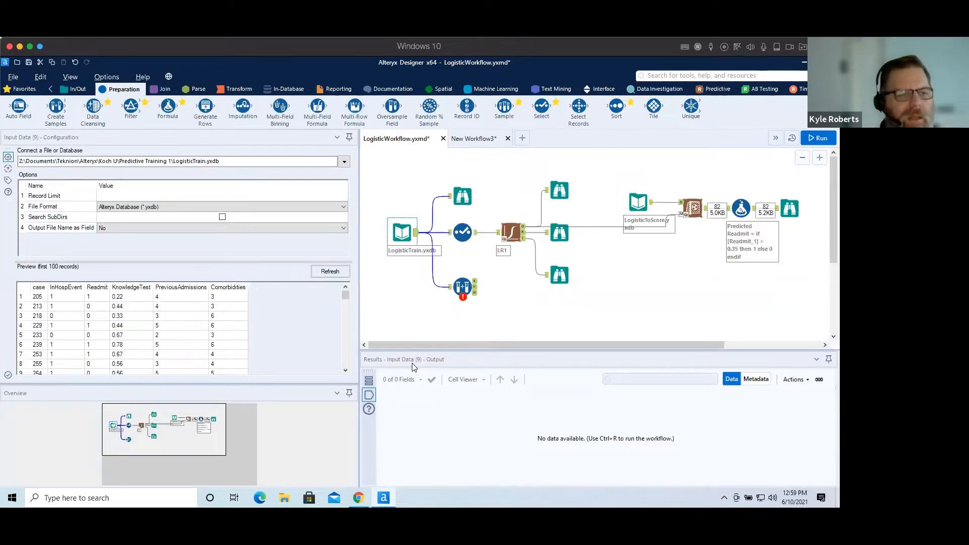
click(345, 295)
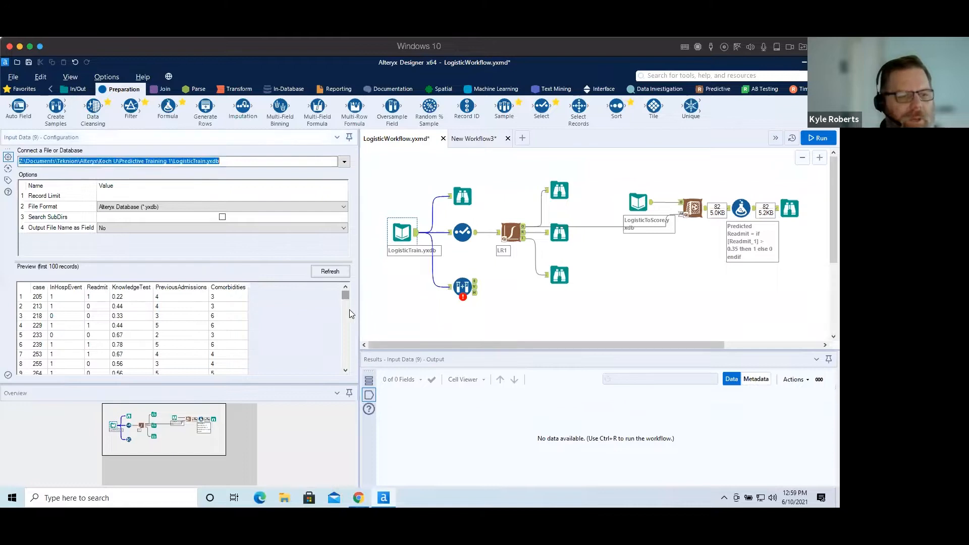
click(460, 288)
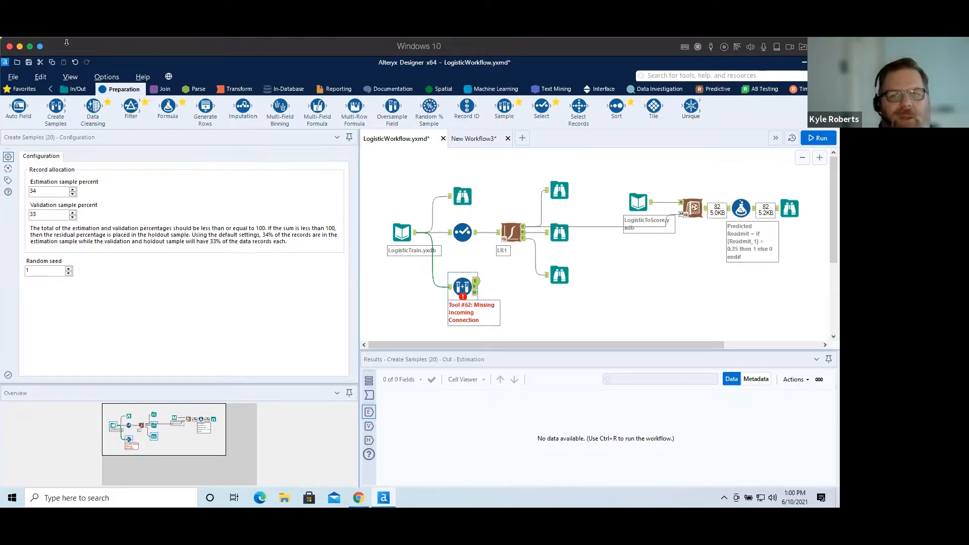
click(501, 89)
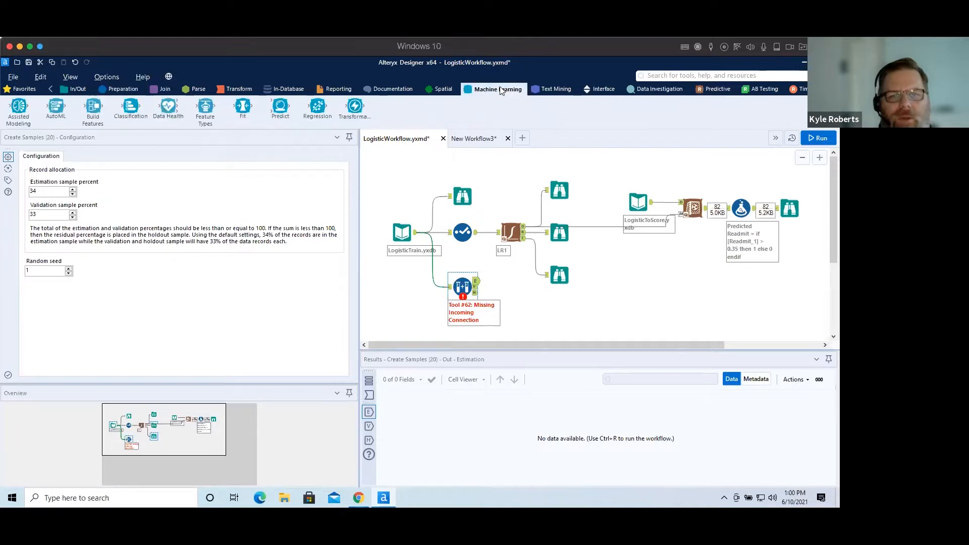